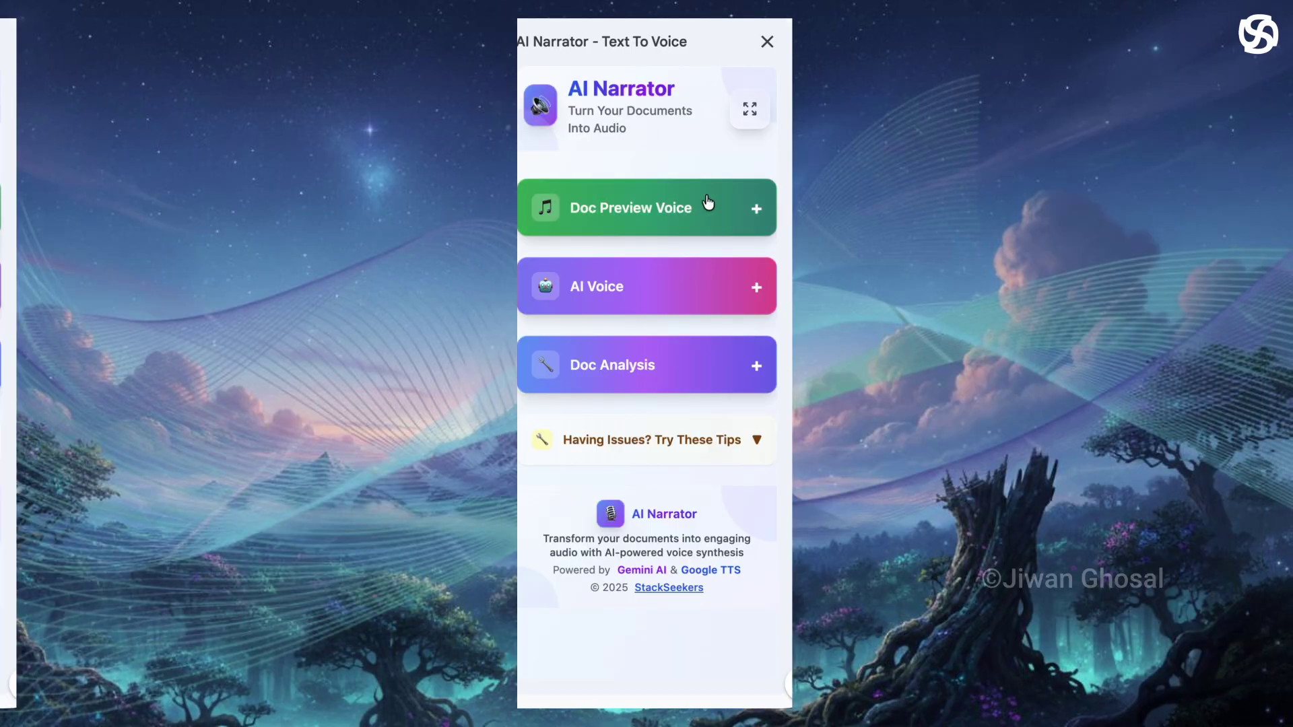
Expand the Doc Preview Voice and AI Voice sections of the AI Narrator sidebar.
{"action": "left_click", "coordinate": [757, 209]}
{"action": "scroll", "coordinate": [701, 297], "scroll_direction": "down", "scroll_amount": 2}
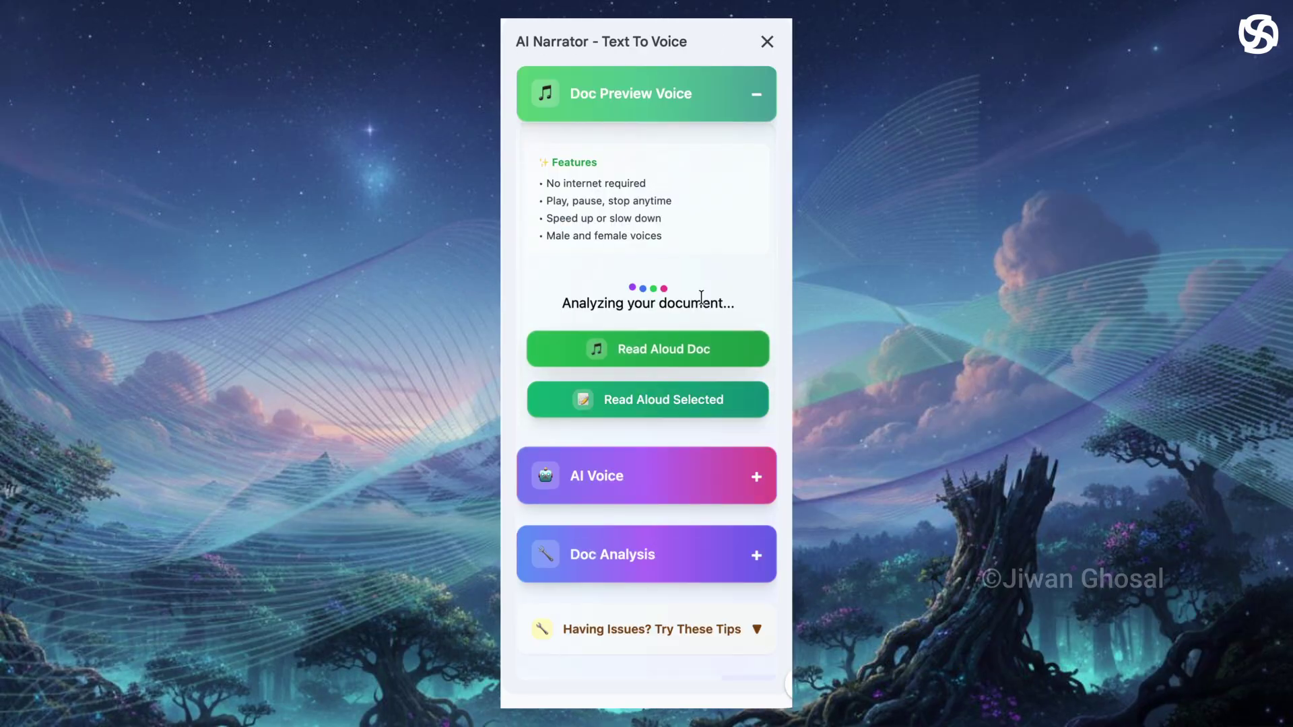
{"action": "left_click", "coordinate": [692, 482]}
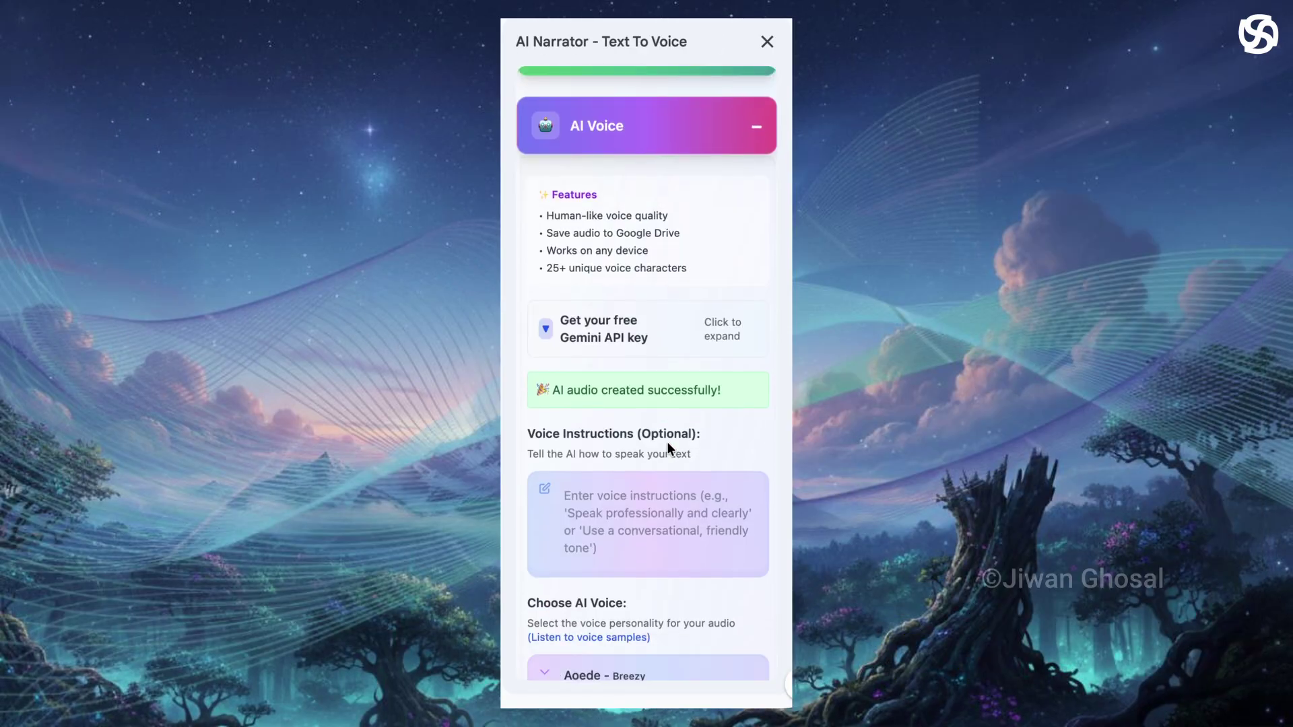
{"action": "scroll", "coordinate": [667, 442], "scroll_direction": "down", "scroll_amount": 2}
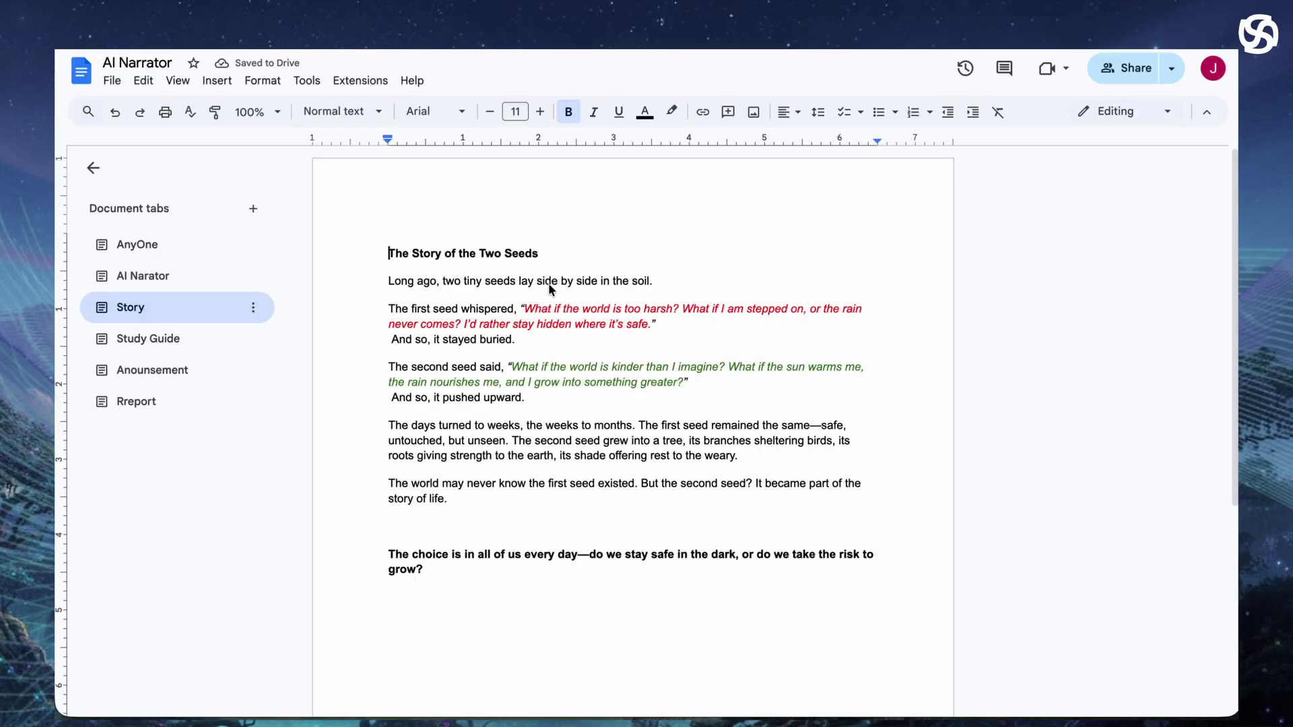
Switch between the Study Guide, Anounsement and Story tabs, ending on the Anounsement train announcement.
{"action": "left_click", "coordinate": [188, 351]}
{"action": "left_click", "coordinate": [186, 376]}
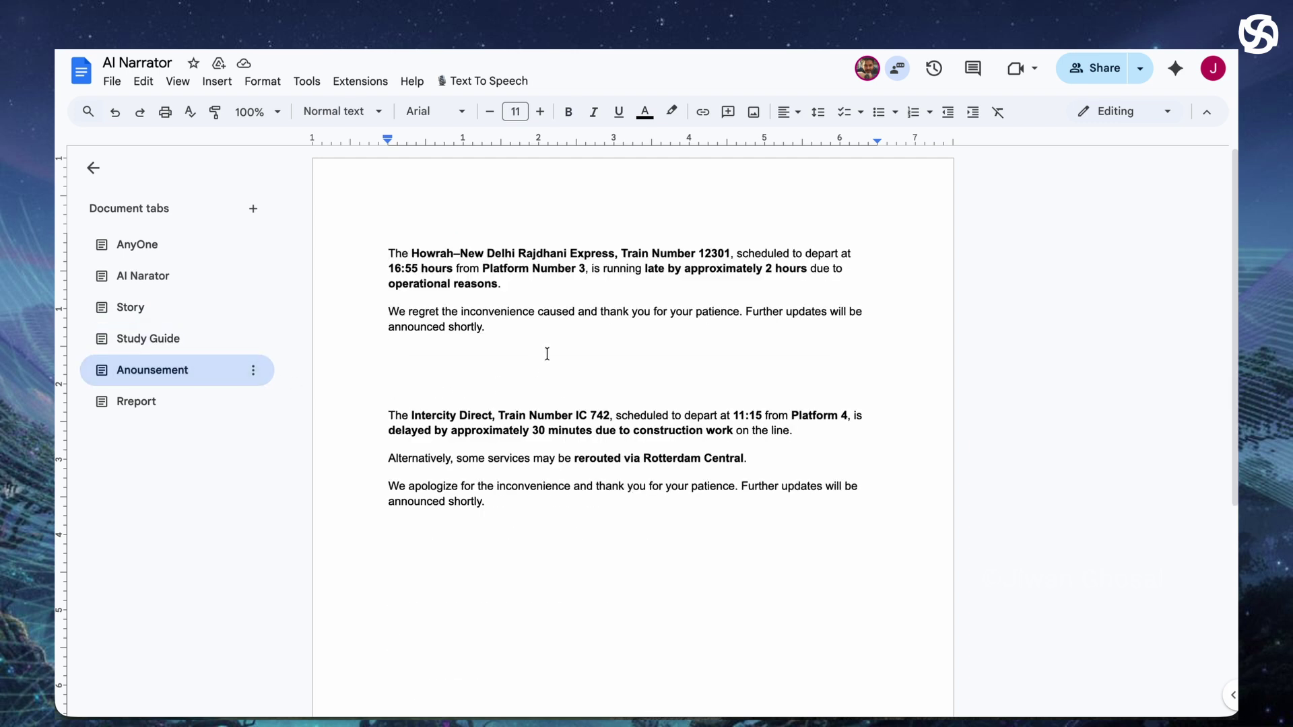
{"action": "left_click", "coordinate": [169, 313]}
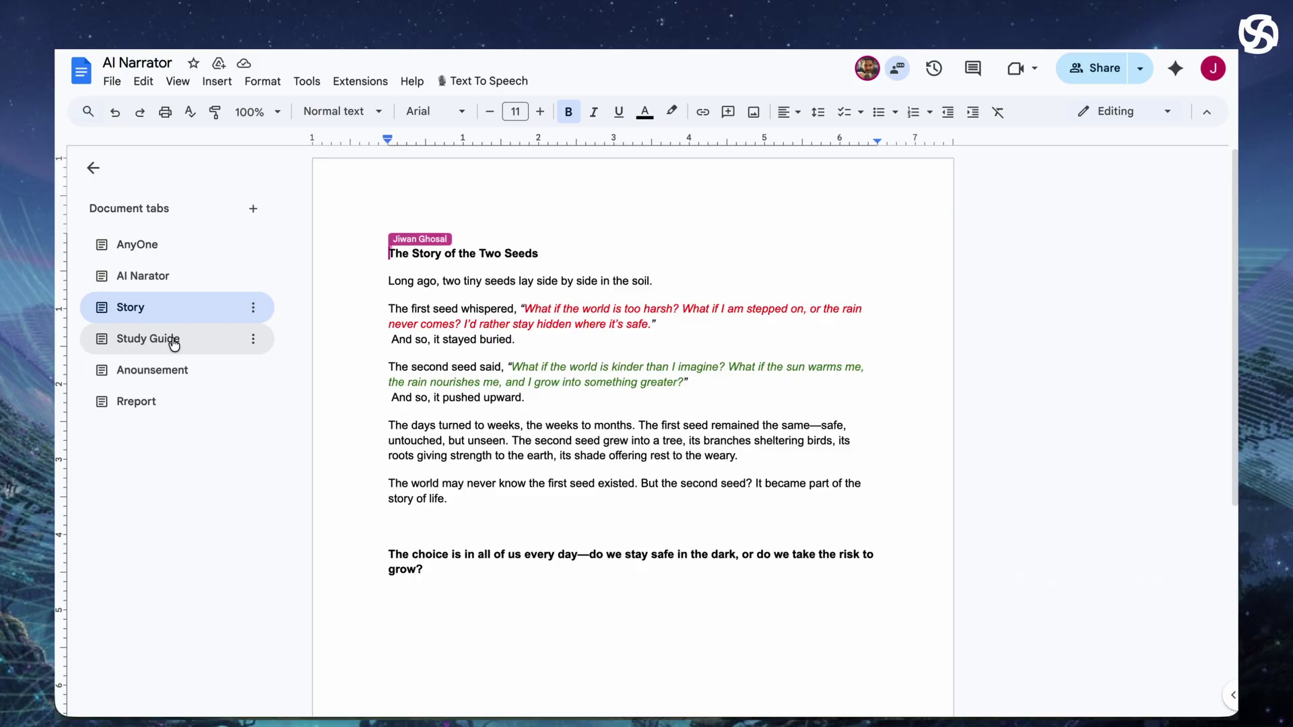
{"action": "left_click", "coordinate": [174, 343]}
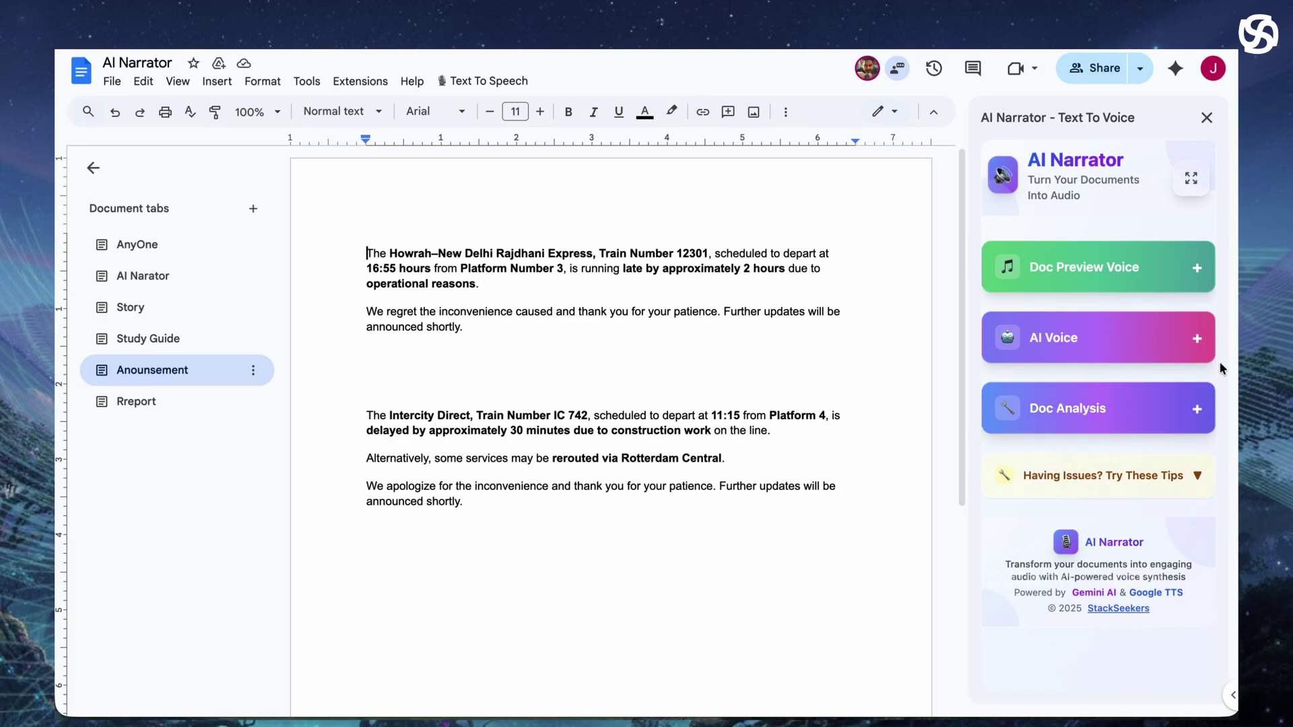
Expand Doc Preview Voice, AI Voice and Doc Analysis in the sidebar, then collapse Doc Analysis again.
{"action": "left_click", "coordinate": [1197, 270]}
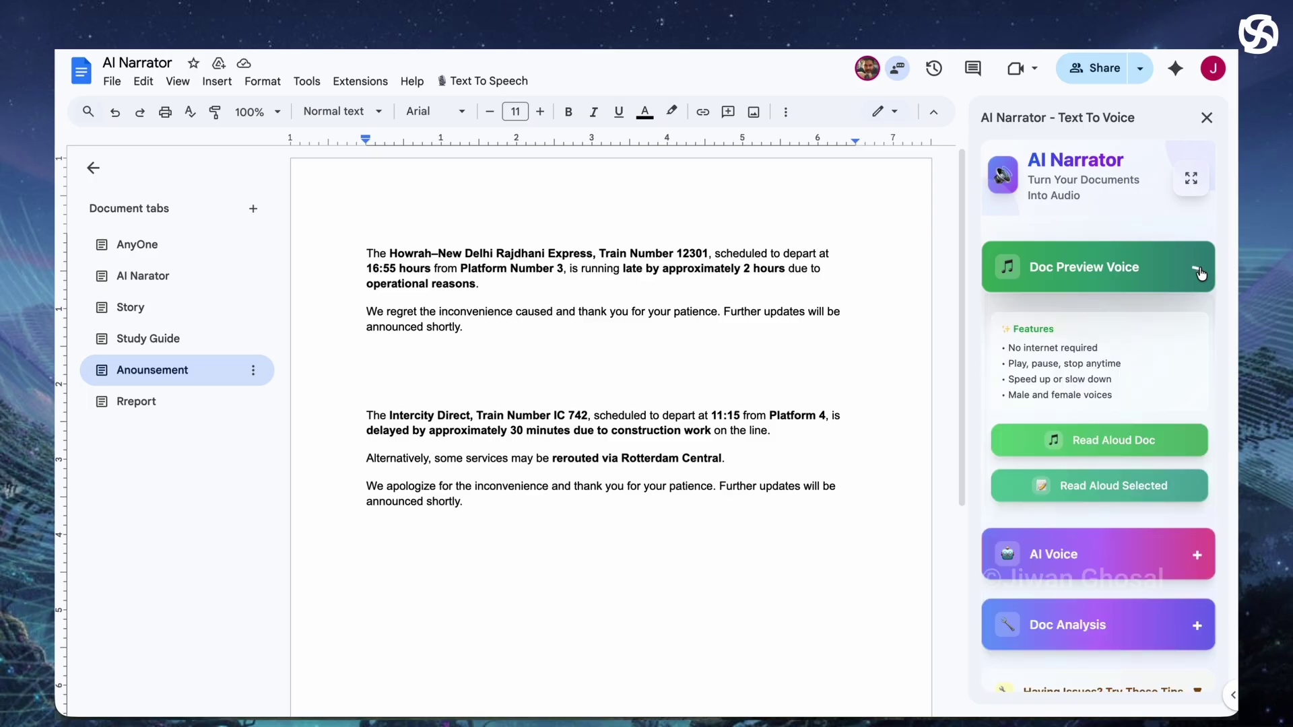
{"action": "left_click", "coordinate": [1198, 556]}
{"action": "scroll", "coordinate": [1122, 460], "scroll_direction": "down", "scroll_amount": 1}
{"action": "scroll", "coordinate": [1122, 459], "scroll_direction": "down", "scroll_amount": 5}
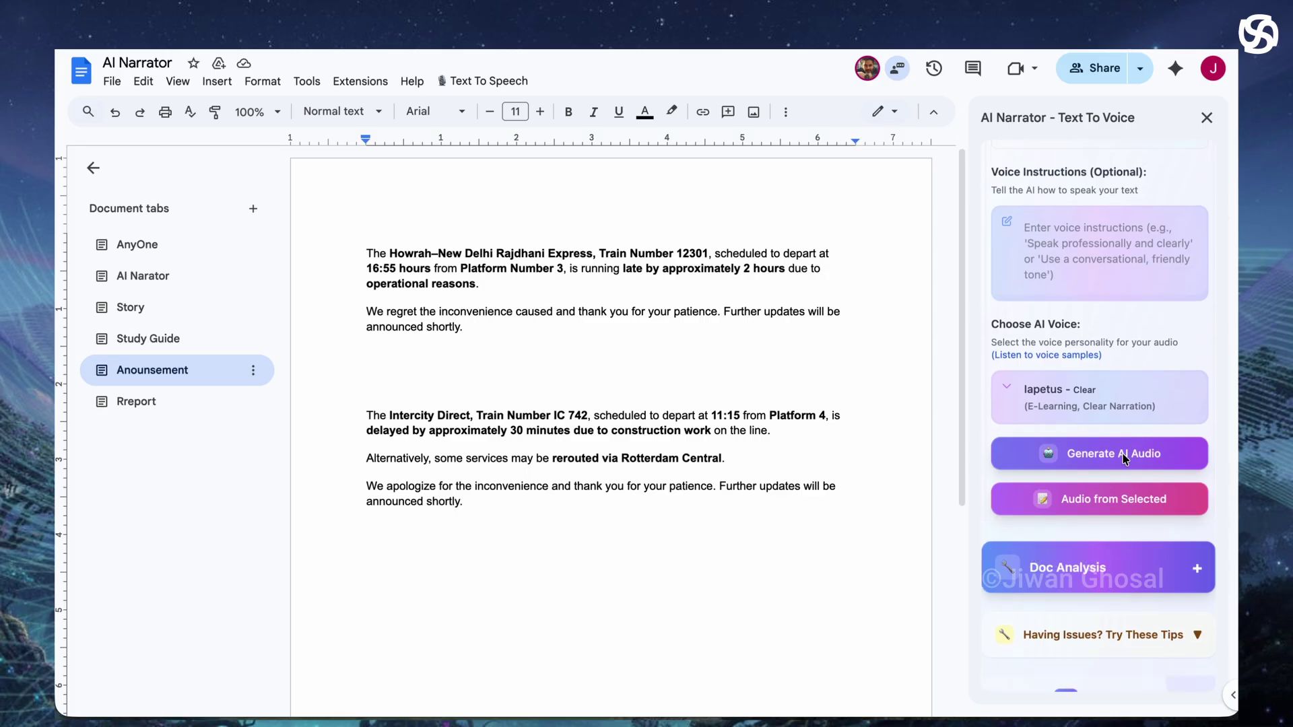
{"action": "left_click", "coordinate": [1118, 573]}
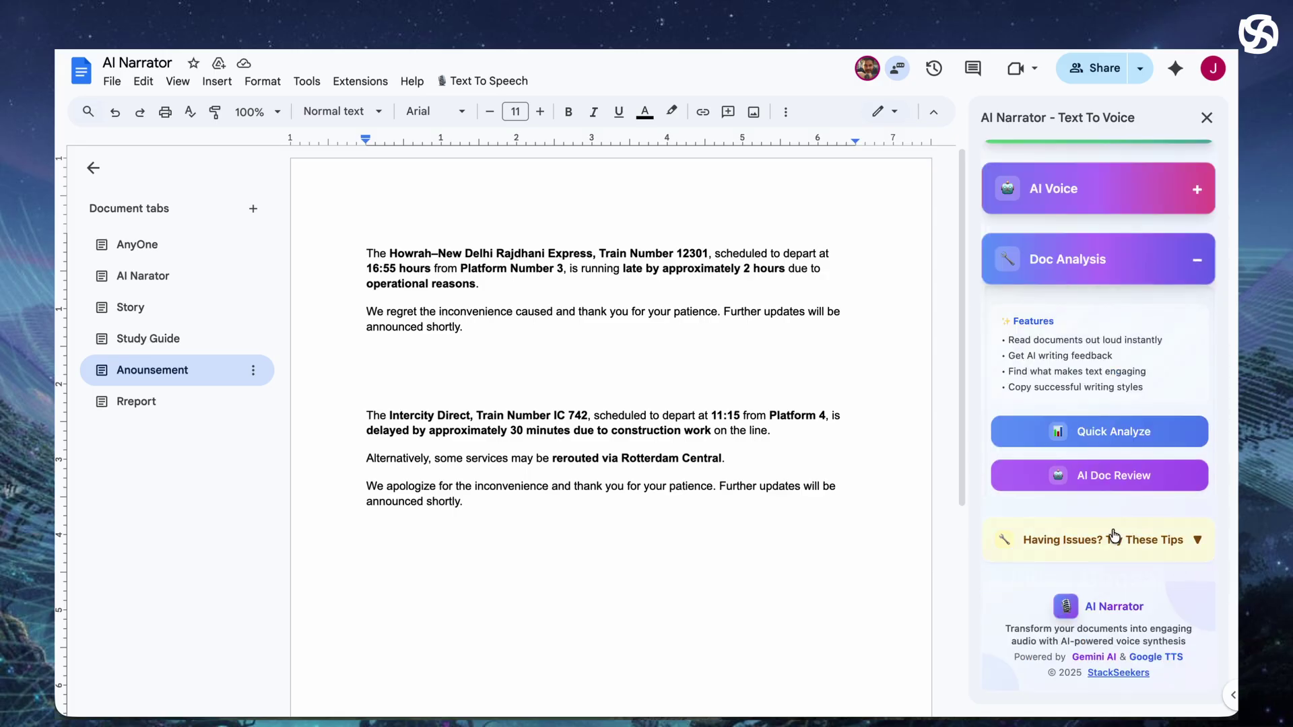
{"action": "left_click", "coordinate": [1200, 264]}
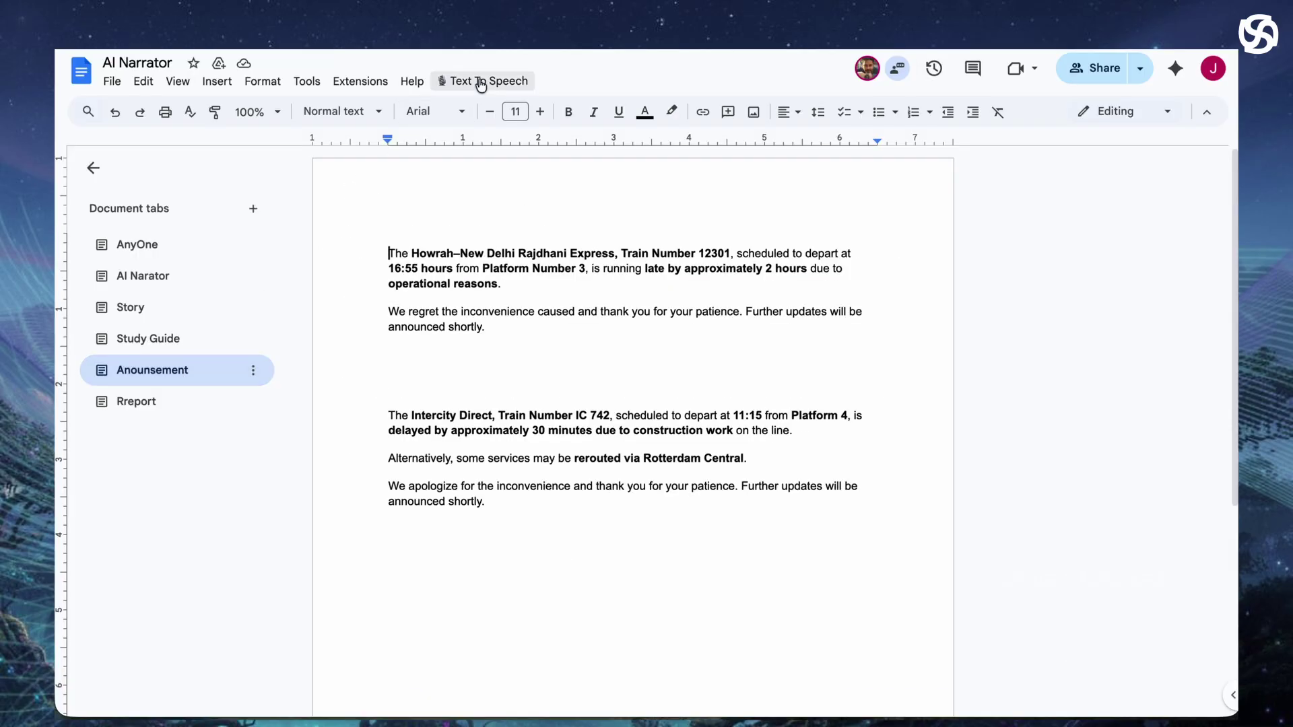
Reopen the AI Narrator sidebar from Text To Speech and expand Doc Preview Voice, AI Voice and Doc Analysis.
{"action": "left_click", "coordinate": [481, 82]}
{"action": "left_click", "coordinate": [478, 110]}
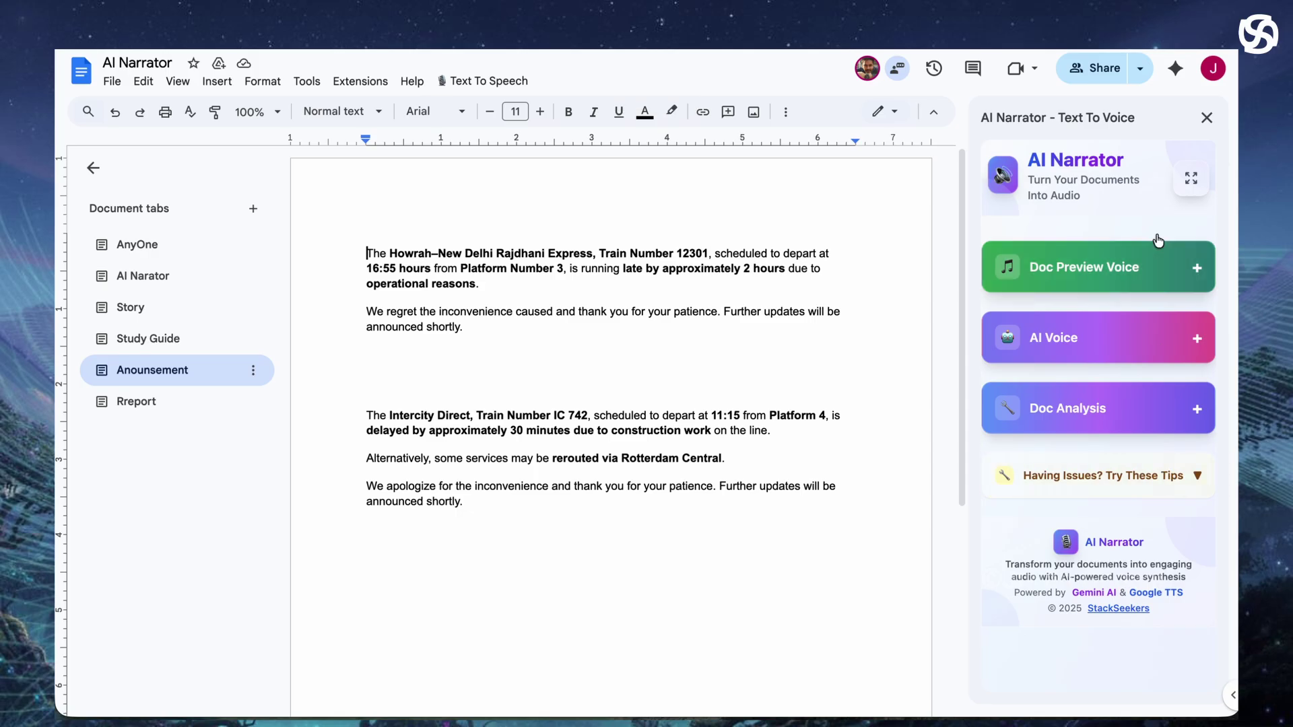
{"action": "left_click", "coordinate": [1193, 278]}
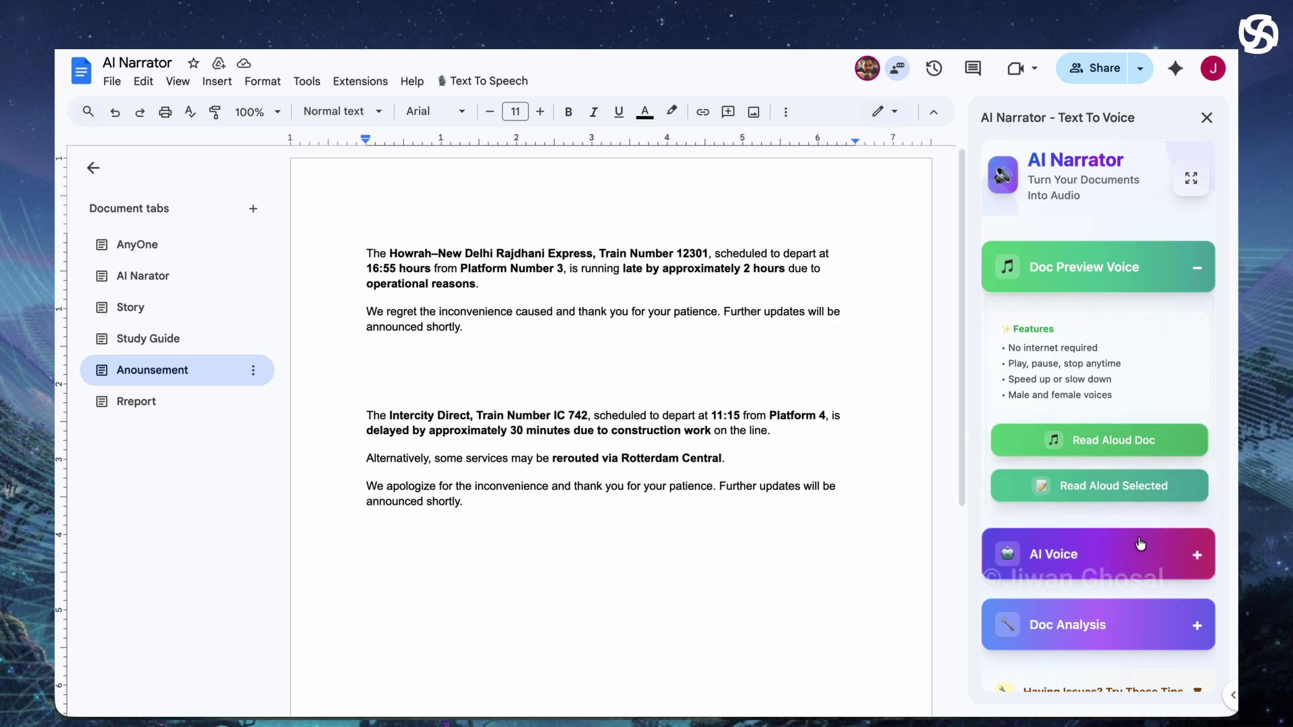
{"action": "left_click", "coordinate": [1145, 592]}
{"action": "scroll", "coordinate": [1145, 514], "scroll_direction": "down", "scroll_amount": 6}
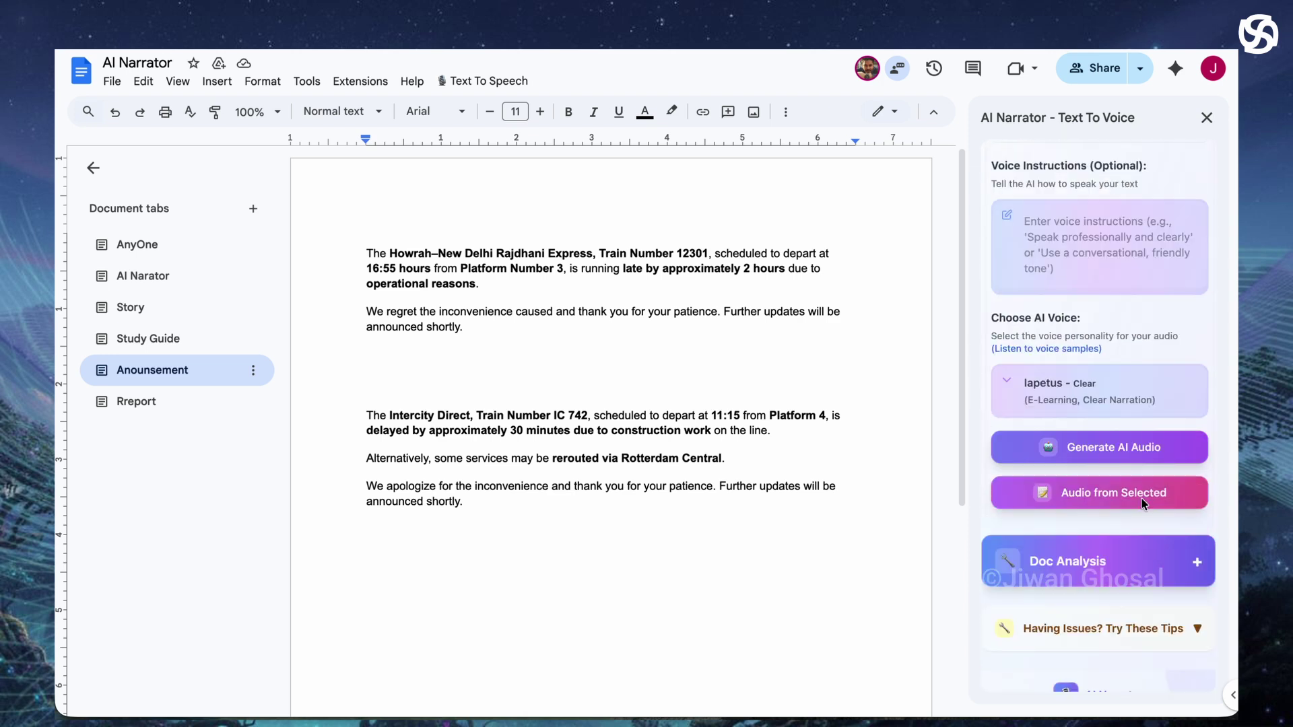
{"action": "left_click", "coordinate": [1180, 569]}
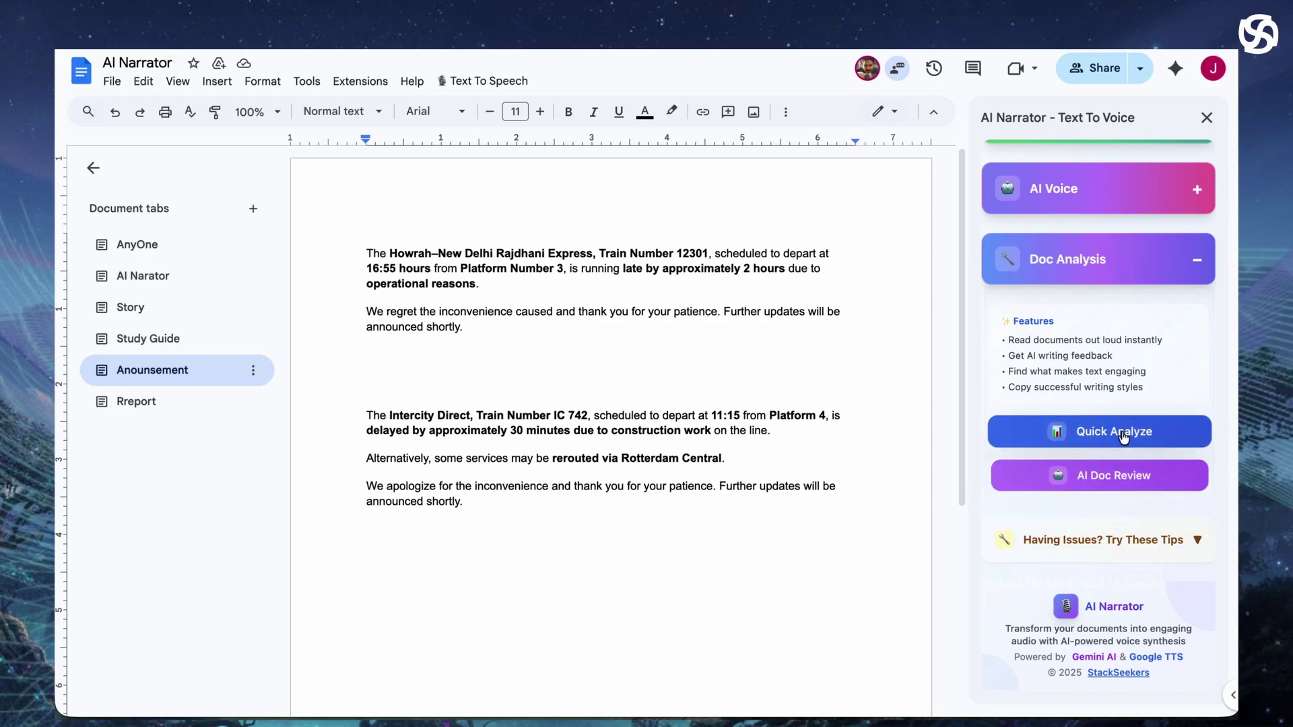
Run AI Doc Review on the train announcement to produce AI Analysis Results.
{"action": "left_click", "coordinate": [1133, 477]}
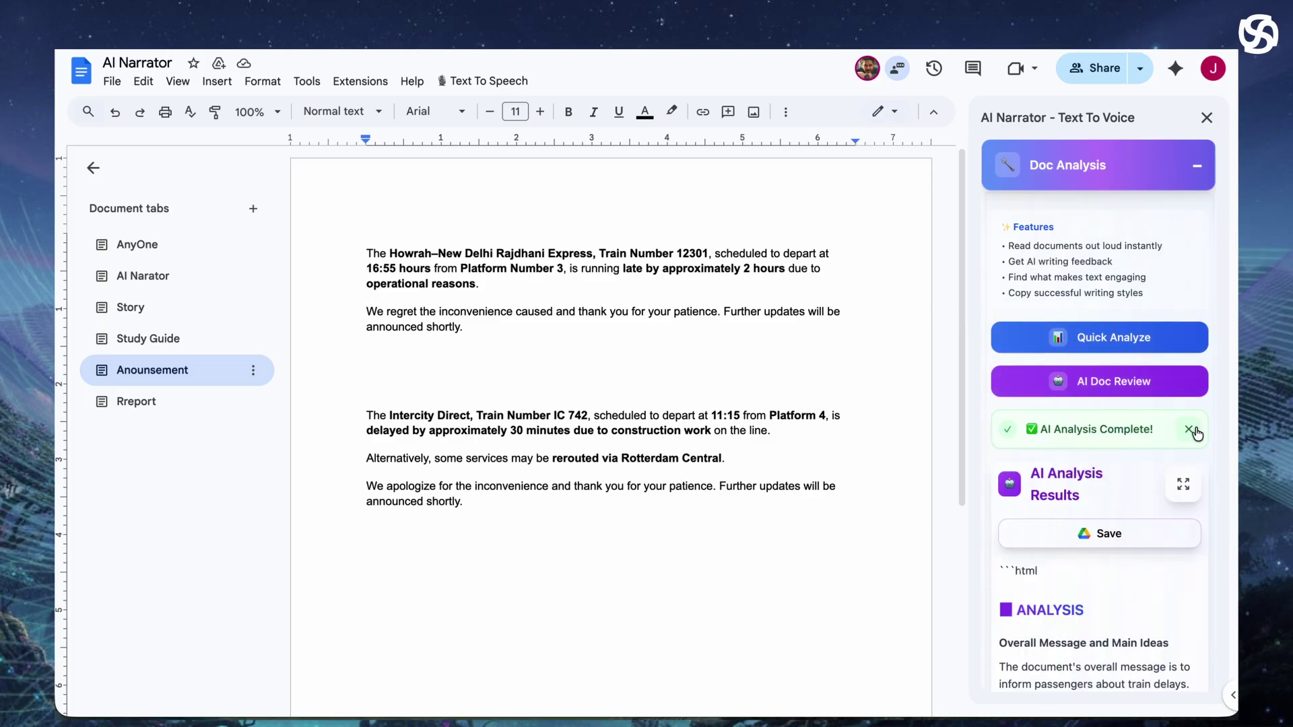
Read the full Doc Analysis recommendations in the enlarged AI Narrator window, then collapse that section.
{"action": "left_click", "coordinate": [1183, 485]}
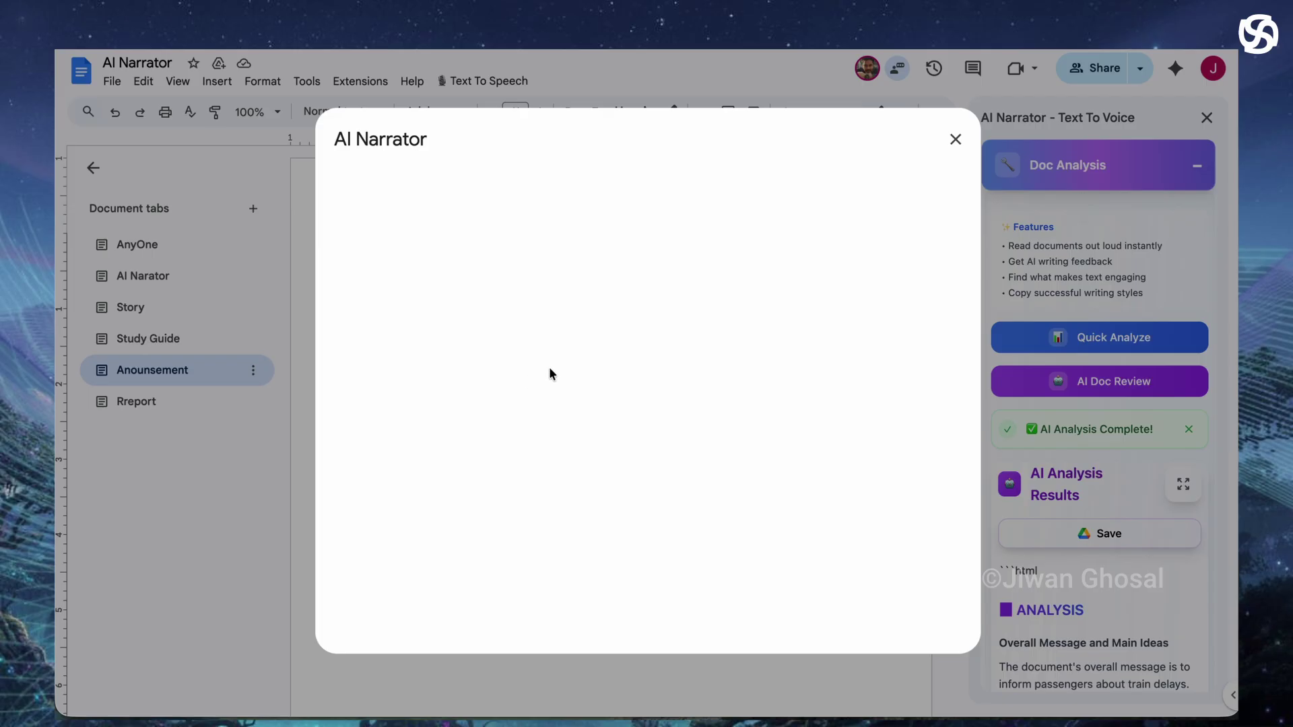
{"action": "left_click", "coordinate": [939, 418]}
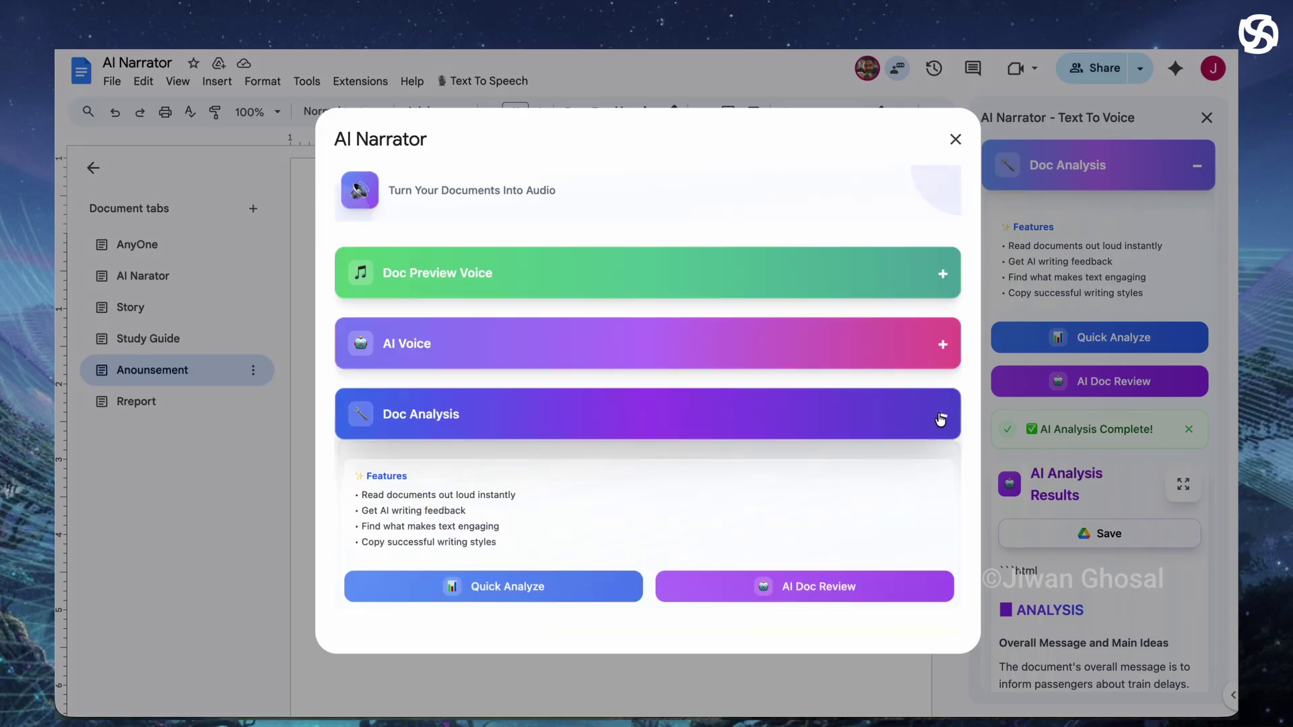
{"action": "scroll", "coordinate": [786, 434], "scroll_direction": "down", "scroll_amount": 2}
{"action": "scroll", "coordinate": [786, 433], "scroll_direction": "up", "scroll_amount": 3}
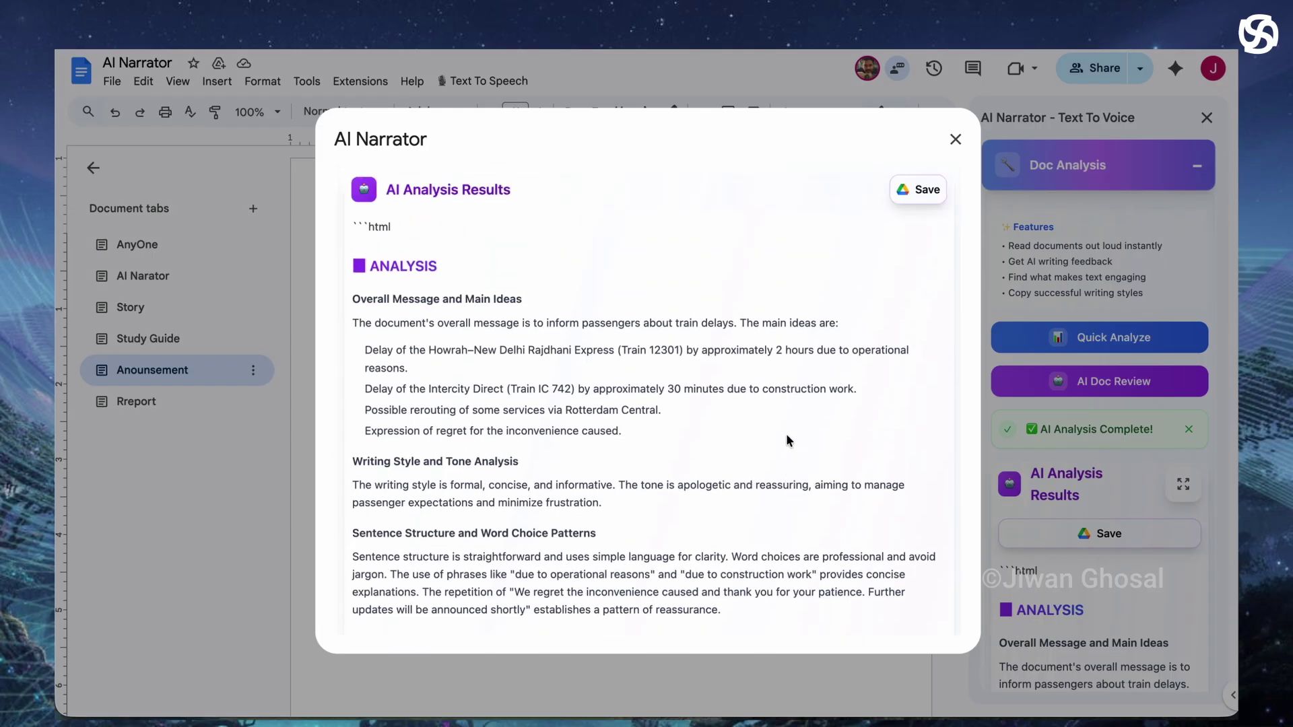
{"action": "scroll", "coordinate": [481, 355], "scroll_direction": "down", "scroll_amount": 2}
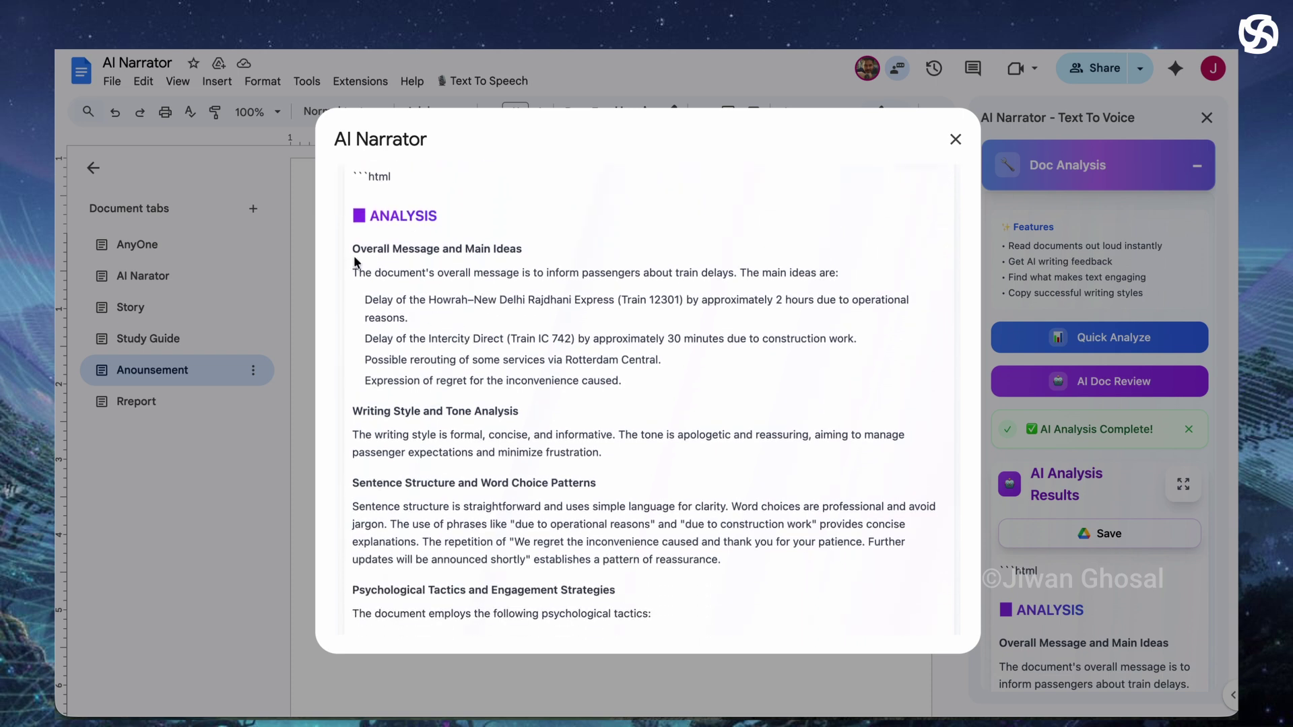
{"action": "scroll", "coordinate": [528, 341], "scroll_direction": "down", "scroll_amount": 4}
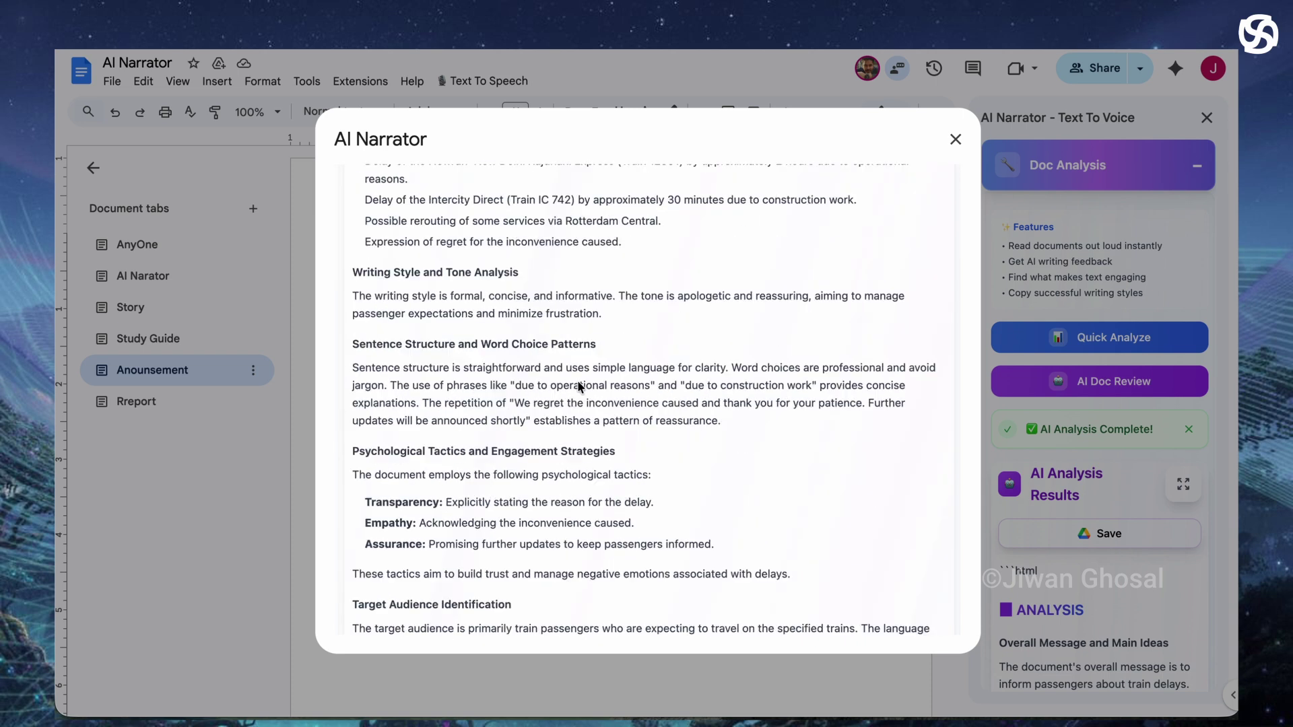
{"action": "scroll", "coordinate": [580, 387], "scroll_direction": "down", "scroll_amount": 10}
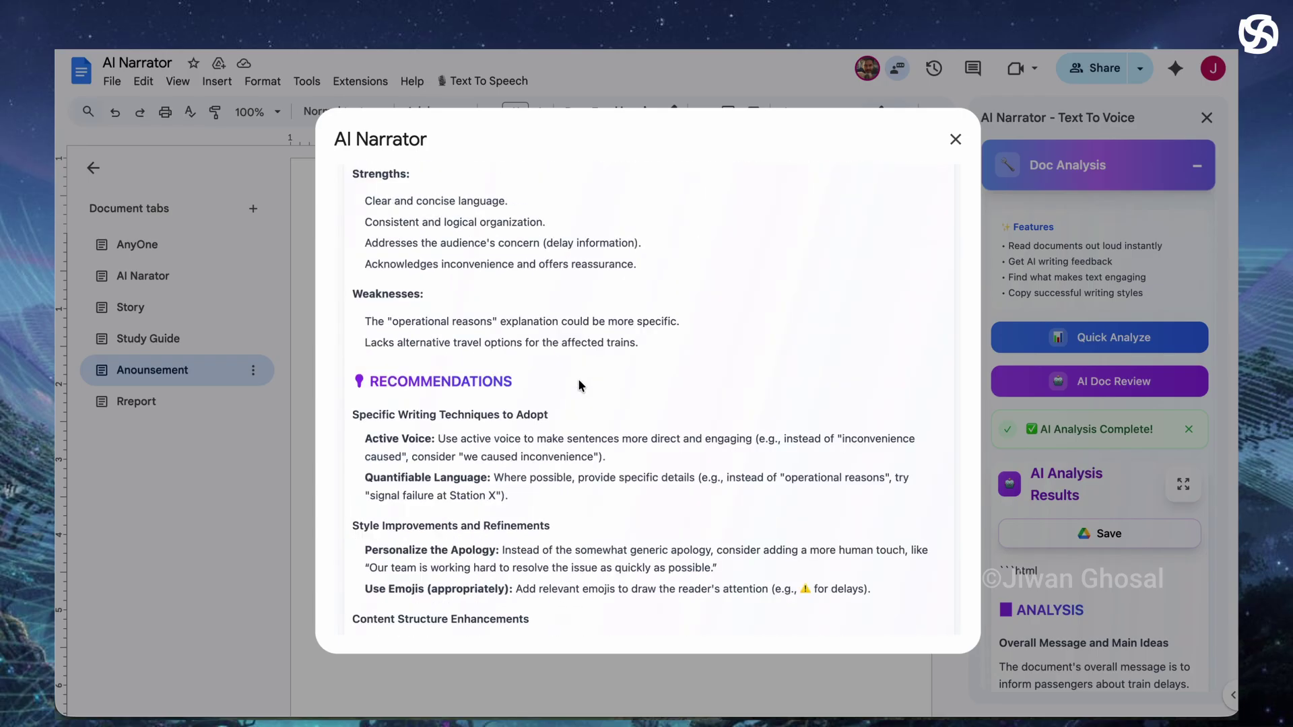
{"action": "scroll", "coordinate": [574, 378], "scroll_direction": "down", "scroll_amount": 1}
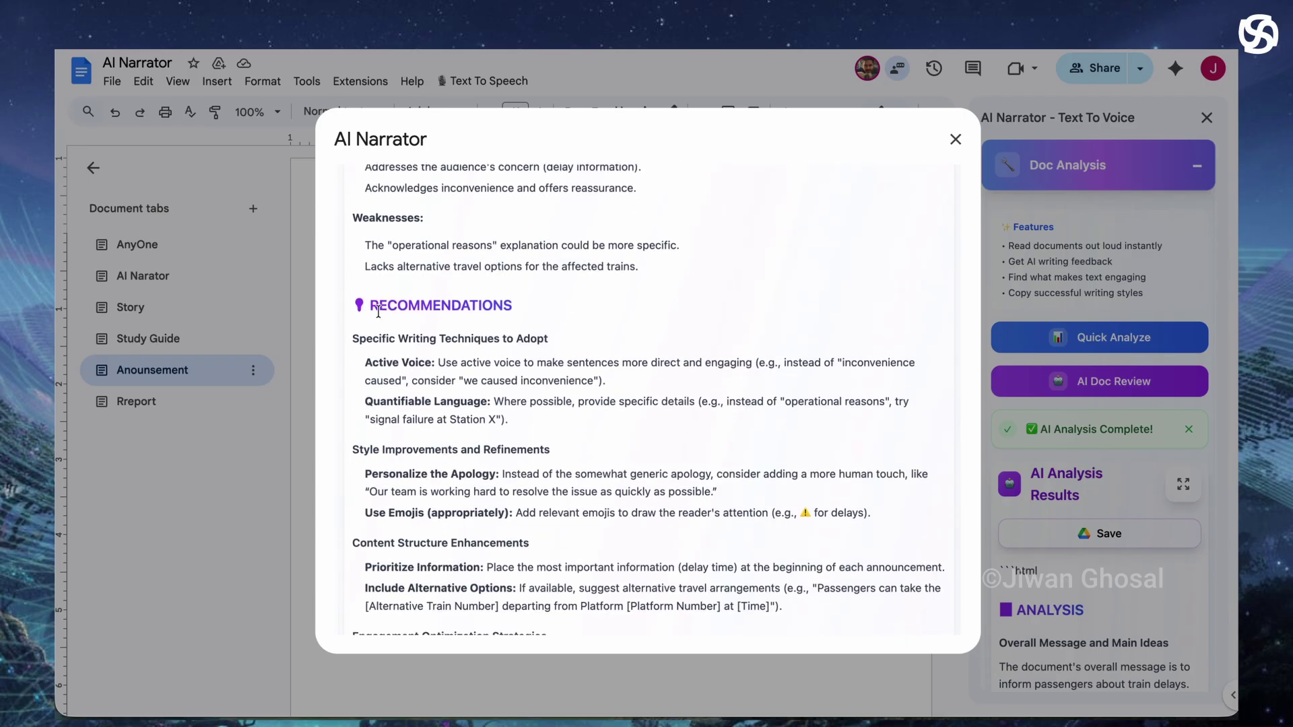
{"action": "scroll", "coordinate": [587, 397], "scroll_direction": "down", "scroll_amount": 2}
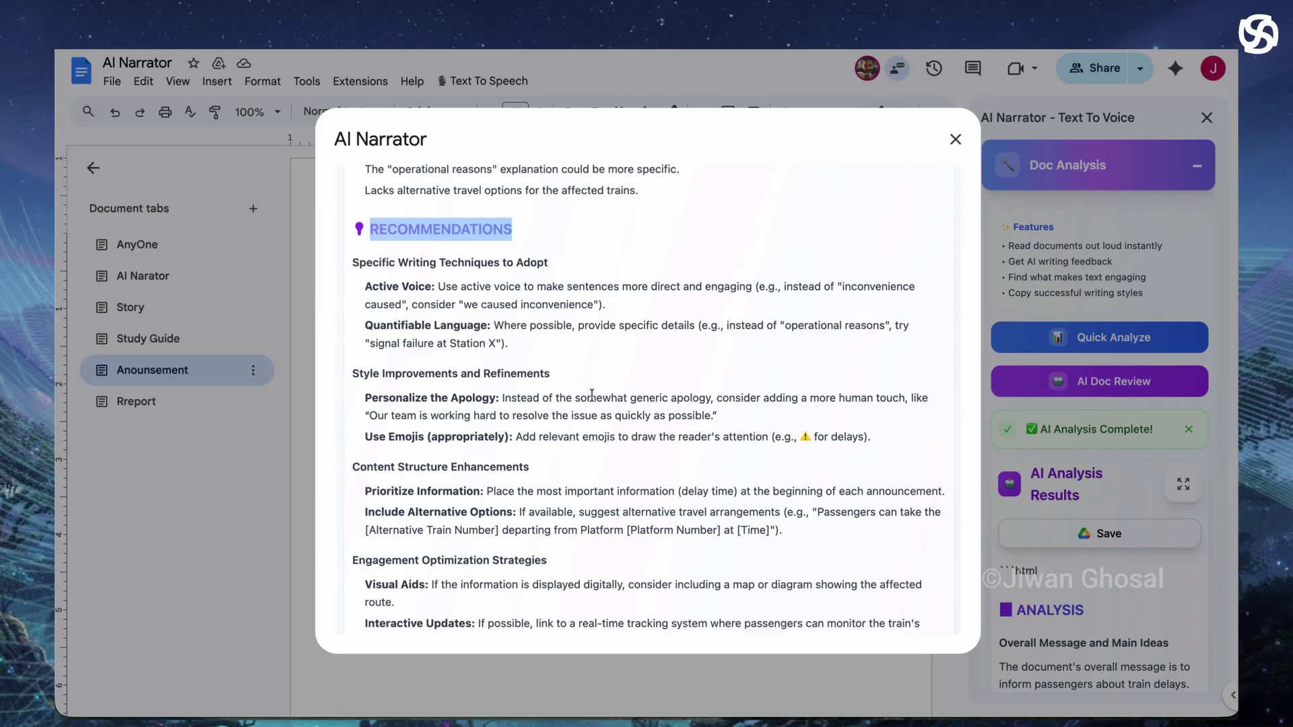
{"action": "scroll", "coordinate": [592, 396], "scroll_direction": "down", "scroll_amount": 7}
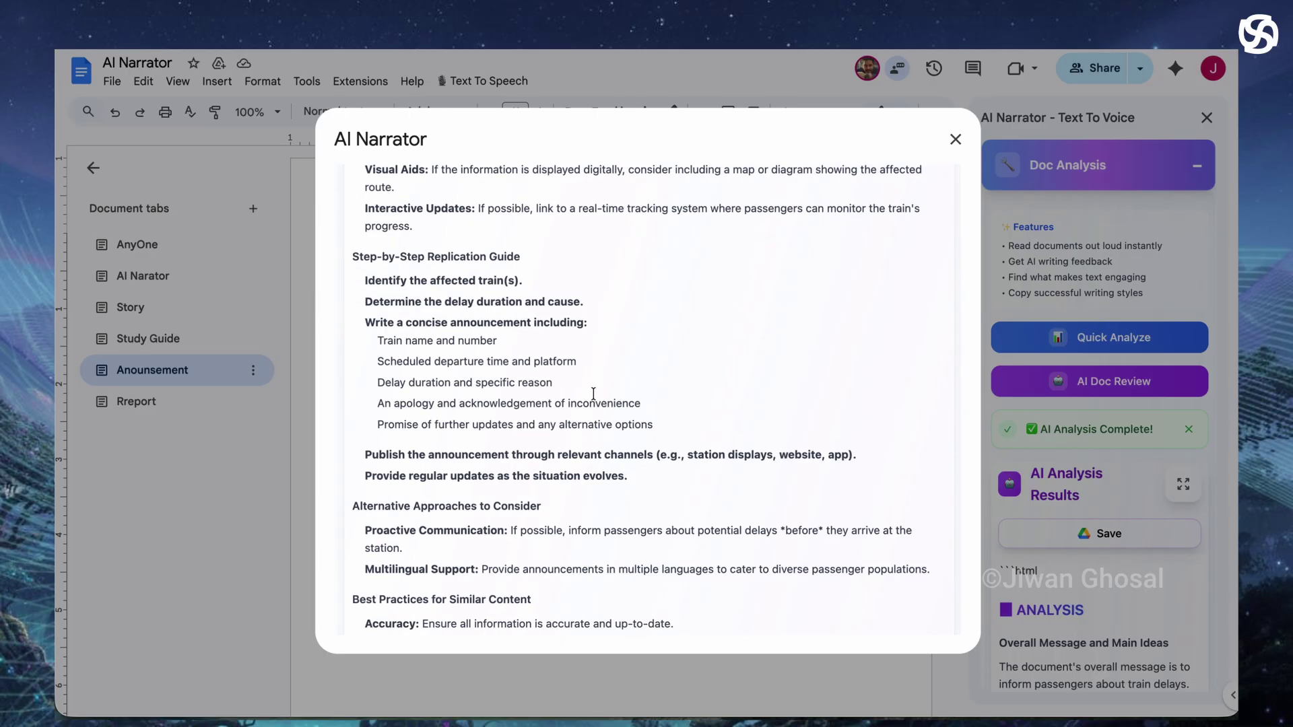
{"action": "scroll", "coordinate": [593, 394], "scroll_direction": "down", "scroll_amount": 3}
{"action": "scroll", "coordinate": [593, 393], "scroll_direction": "up", "scroll_amount": 8}
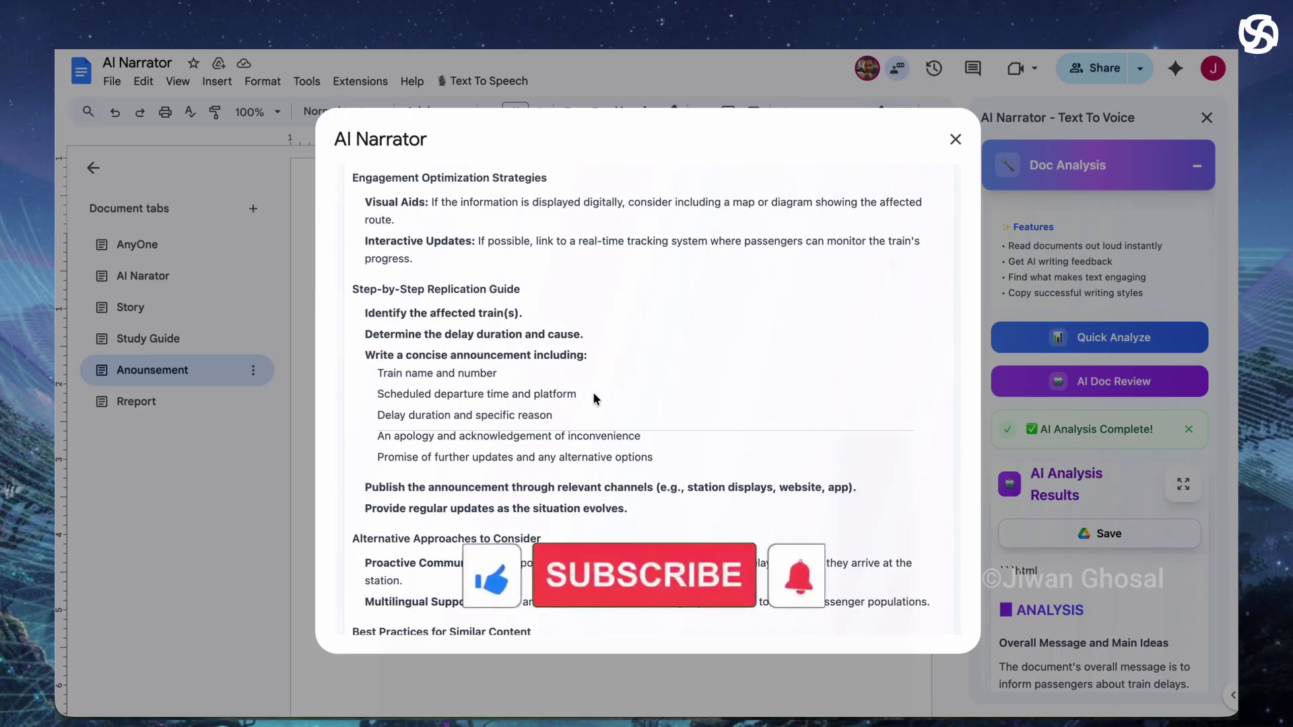
{"action": "scroll", "coordinate": [592, 390], "scroll_direction": "up", "scroll_amount": 5}
{"action": "scroll", "coordinate": [799, 196], "scroll_direction": "up", "scroll_amount": 8}
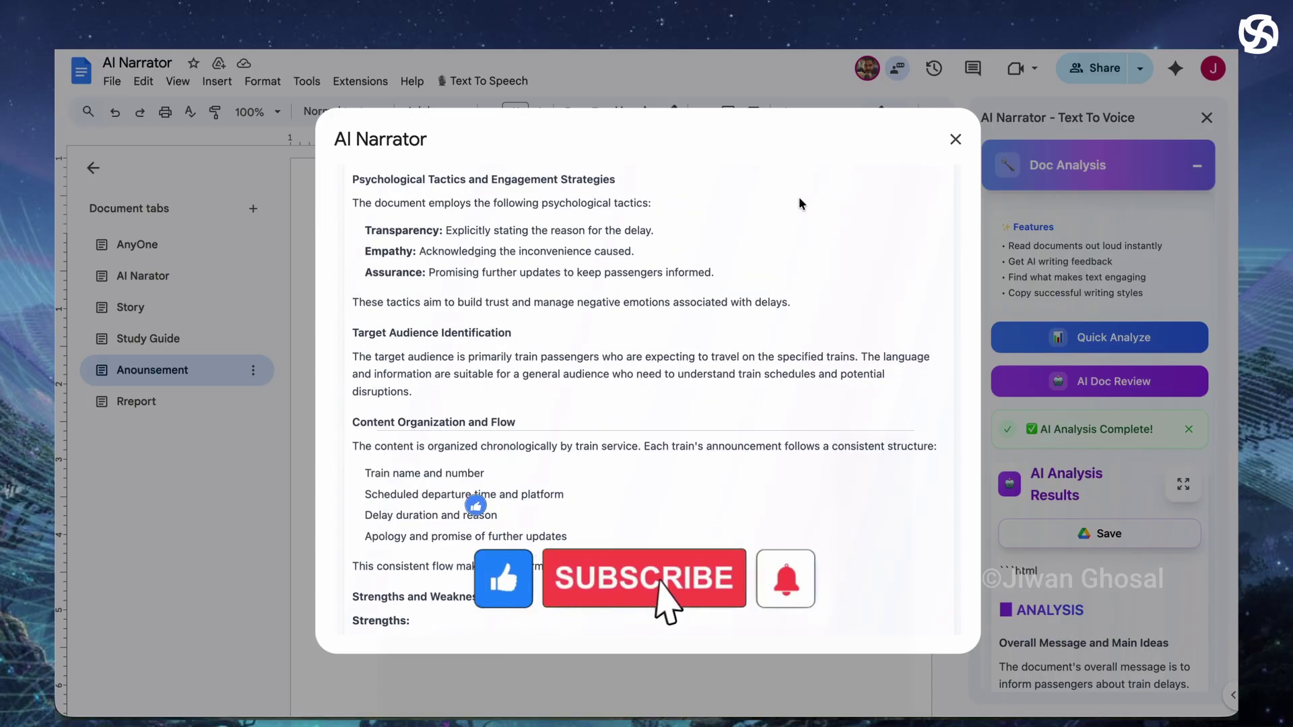
{"action": "scroll", "coordinate": [798, 200], "scroll_direction": "up", "scroll_amount": 6}
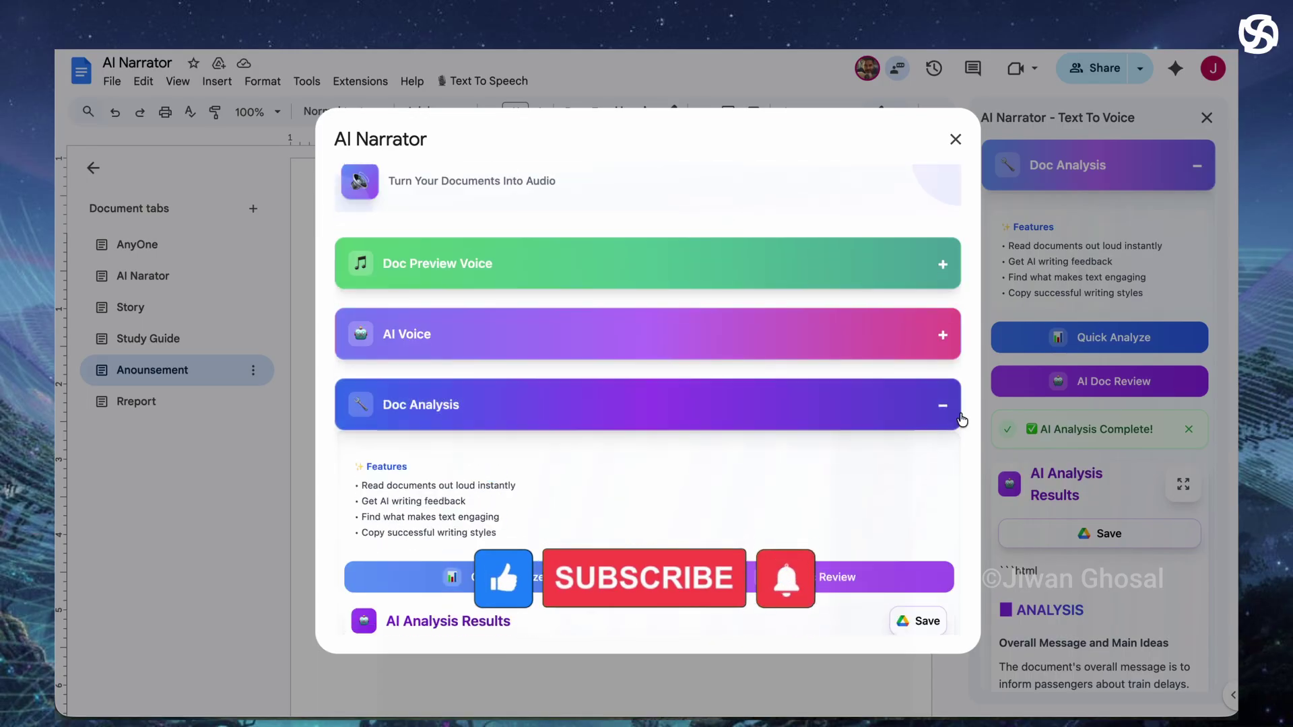
{"action": "left_click", "coordinate": [954, 413]}
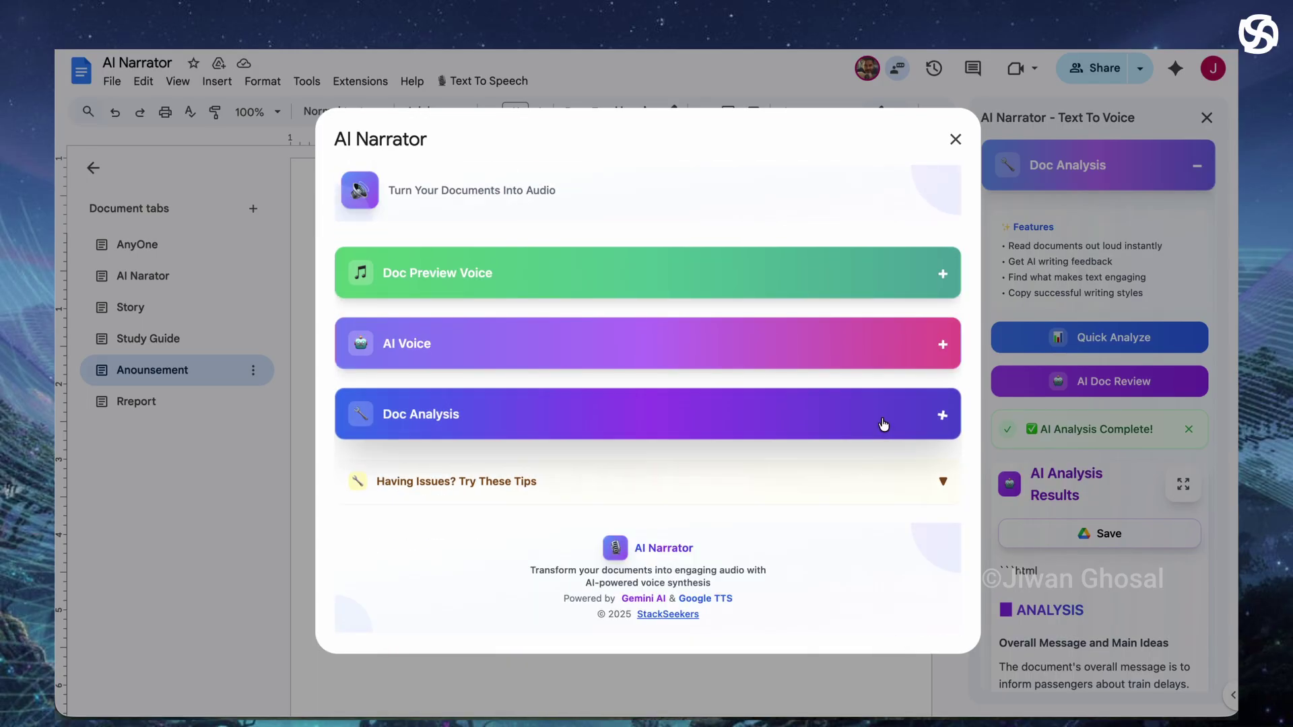
Run Quick Analyze and review its summary: 647 characters, 100 words, about 0.7 minutes of voice.
{"action": "left_click", "coordinate": [916, 424]}
{"action": "scroll", "coordinate": [768, 434], "scroll_direction": "down", "scroll_amount": 4}
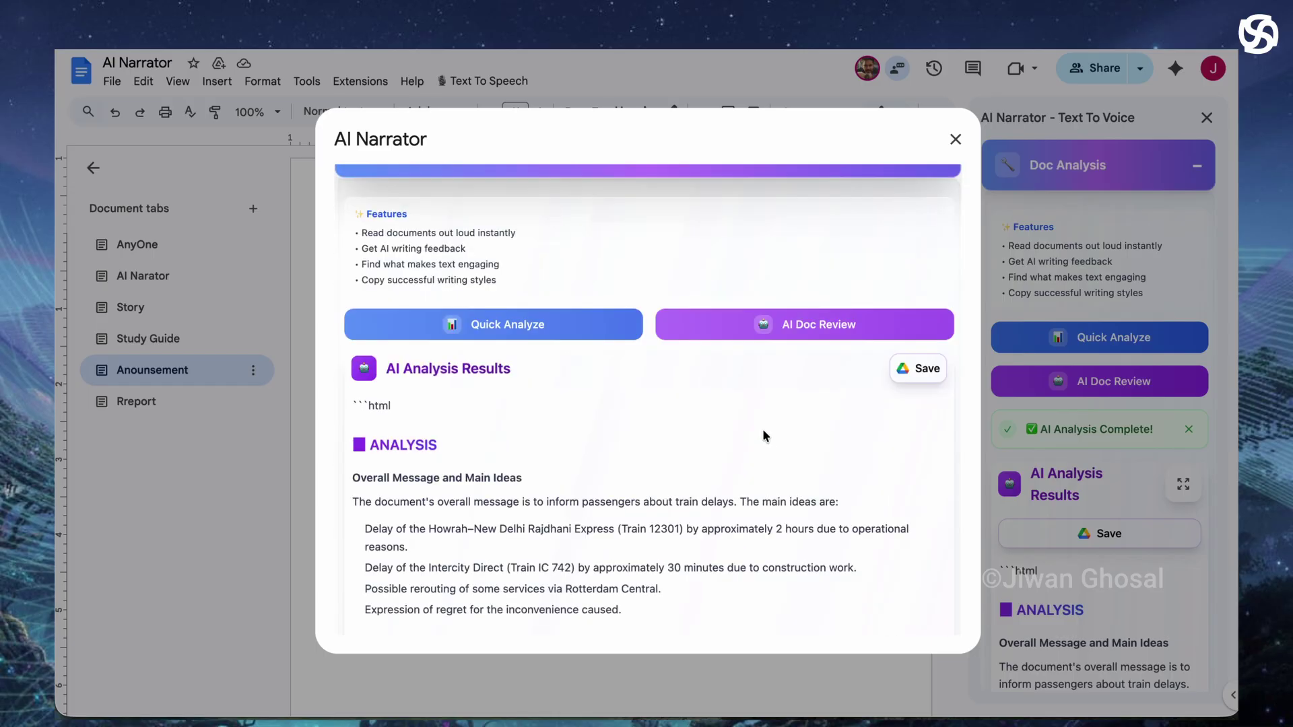
{"action": "left_click", "coordinate": [524, 326]}
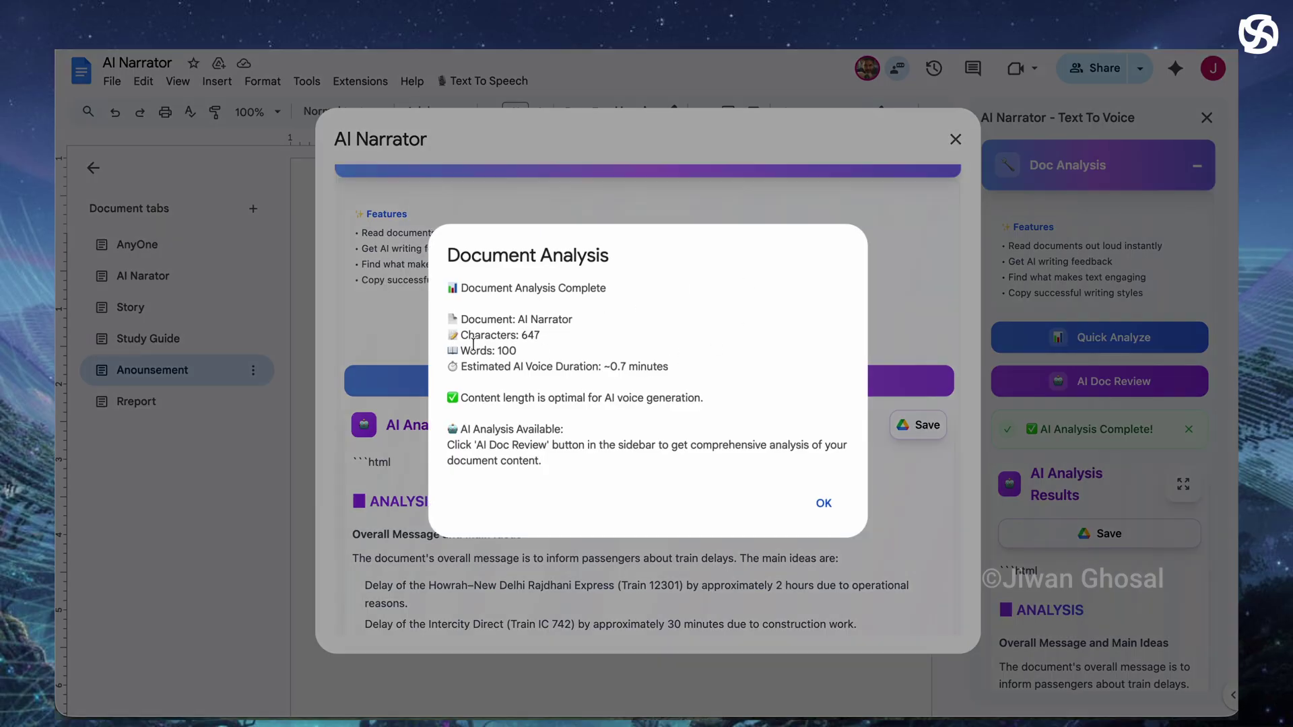
{"action": "left_click_drag", "start_coordinate": [461, 340], "coordinate": [571, 343]}
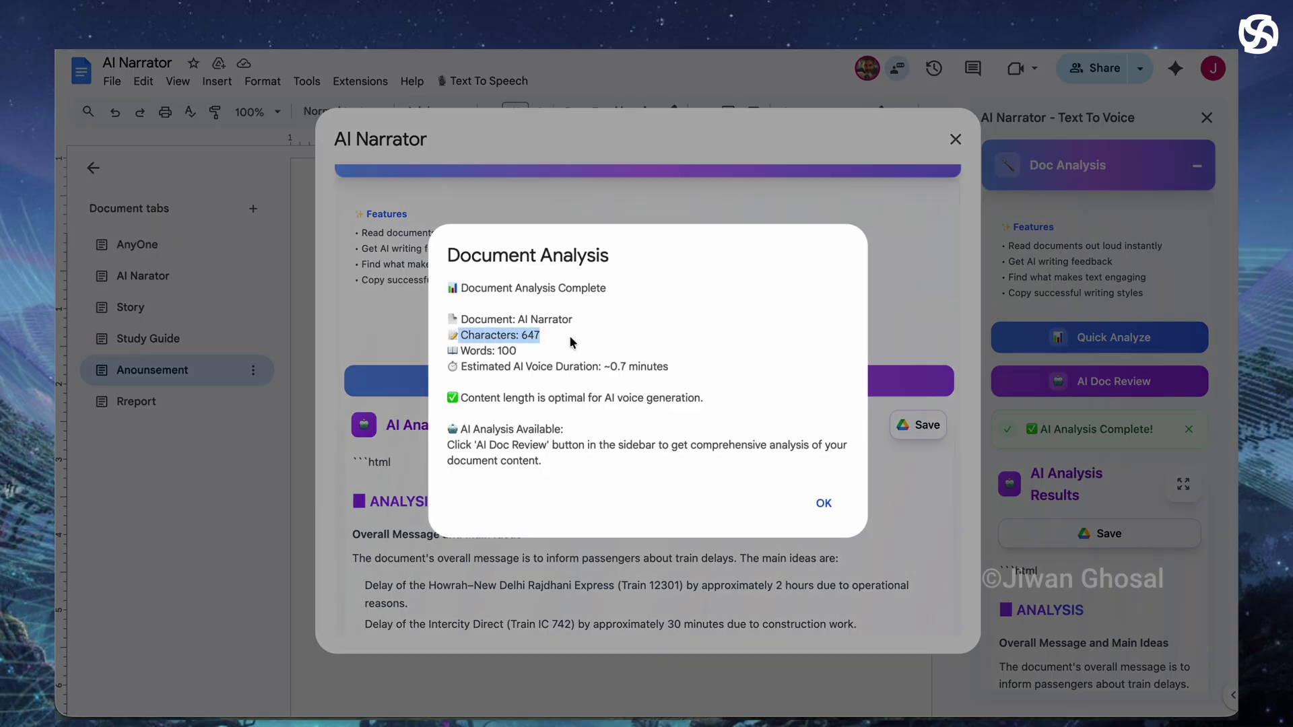
{"action": "left_click_drag", "start_coordinate": [471, 346], "coordinate": [578, 364]}
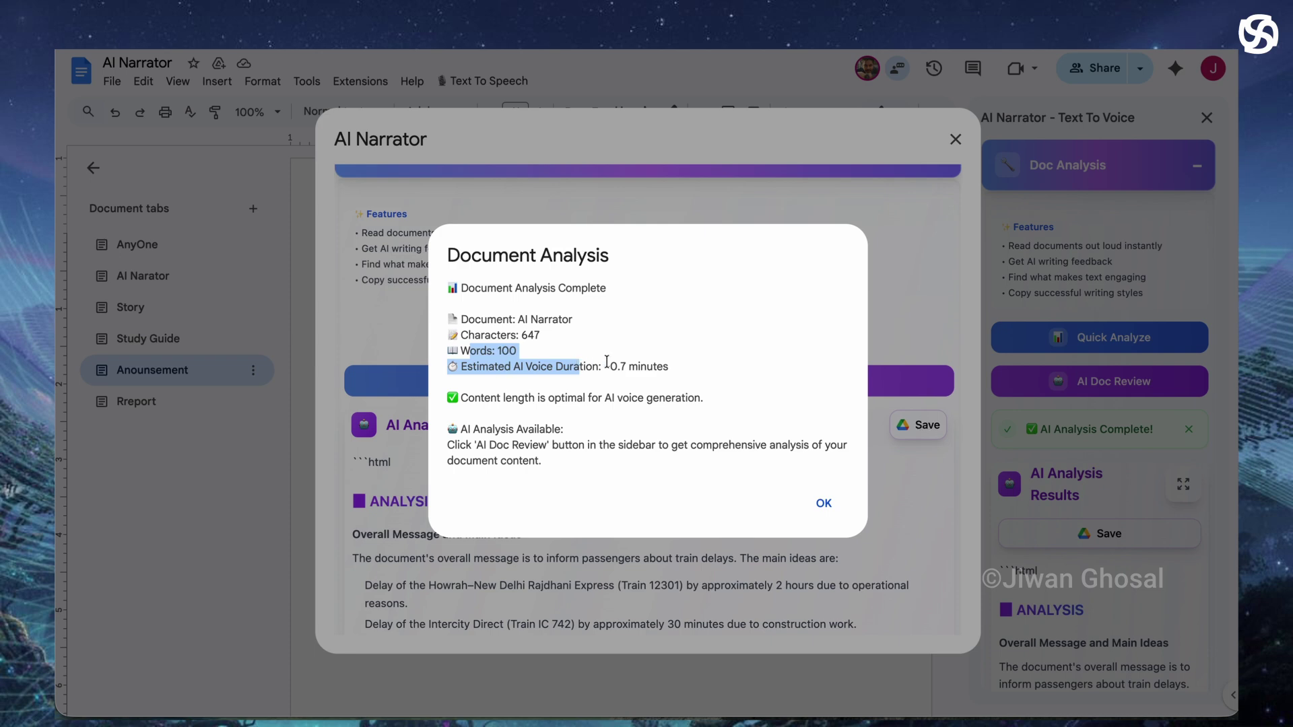
{"action": "left_click", "coordinate": [682, 357]}
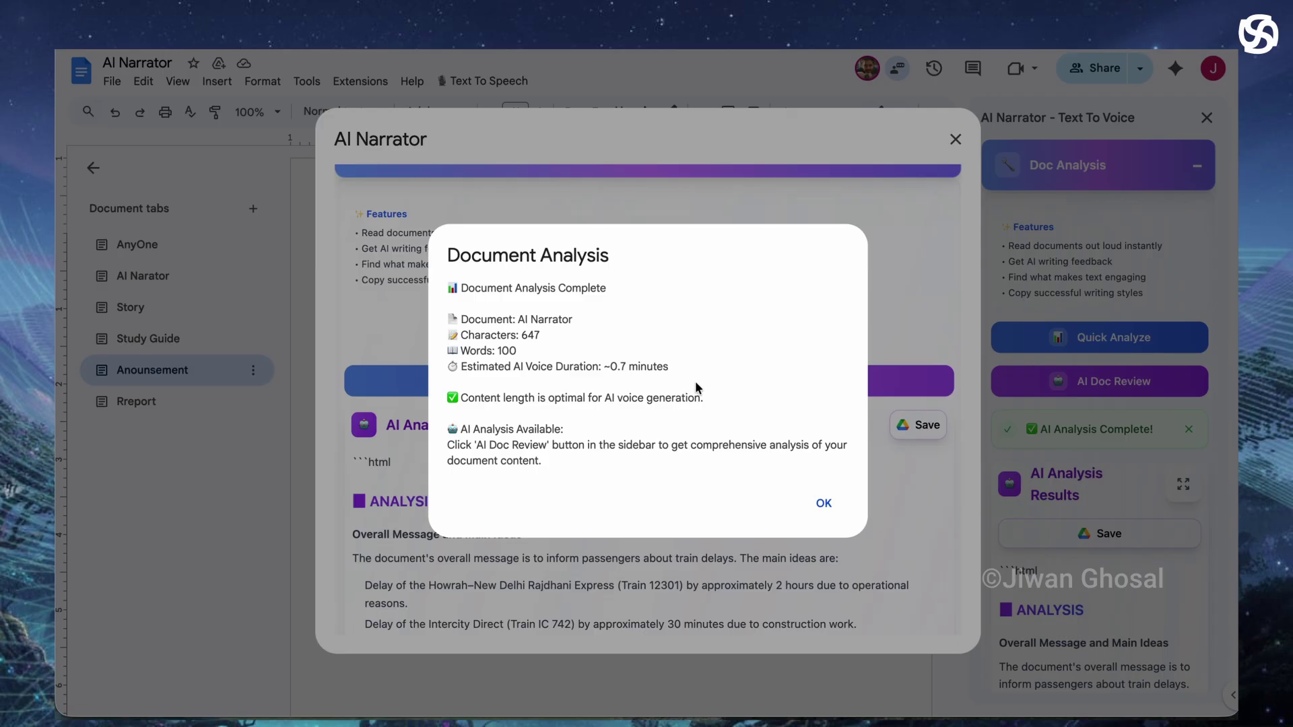
{"action": "left_click", "coordinate": [823, 504]}
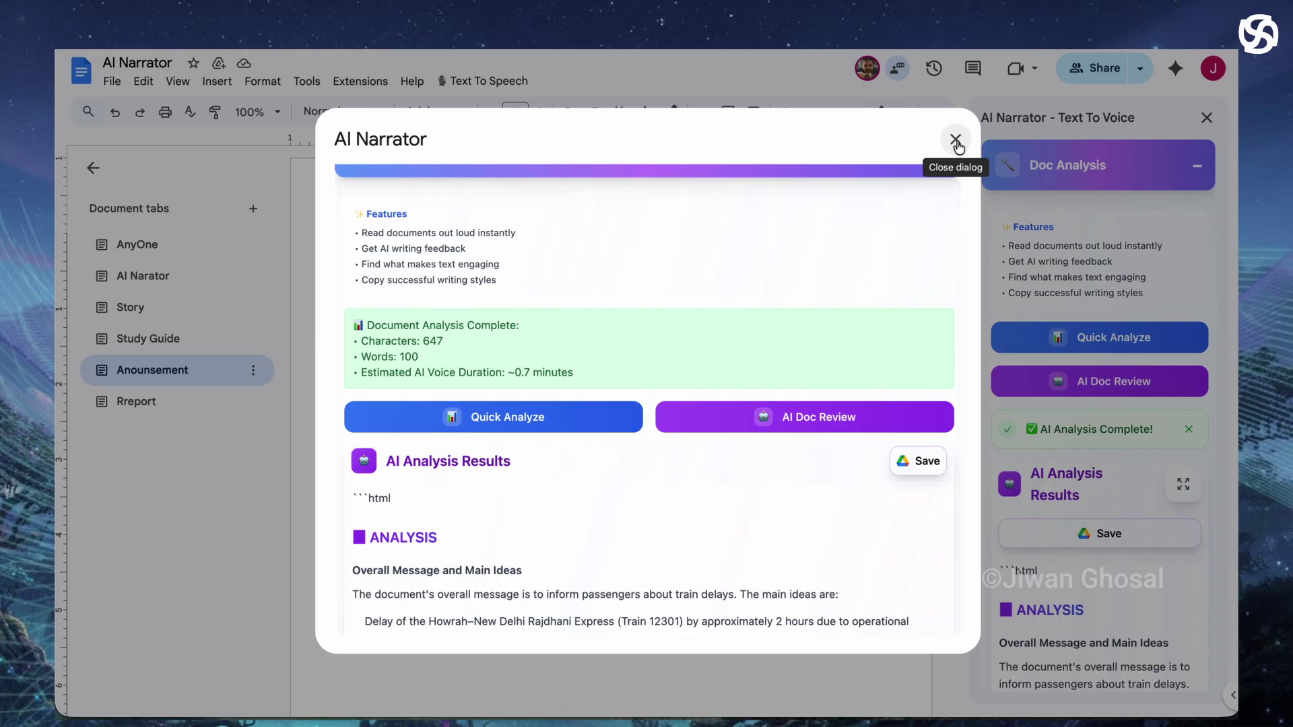
Close the large dialog and play a Read Aloud Doc narration of the whole announcement.
{"action": "left_click", "coordinate": [955, 139]}
{"action": "left_click", "coordinate": [1146, 167]}
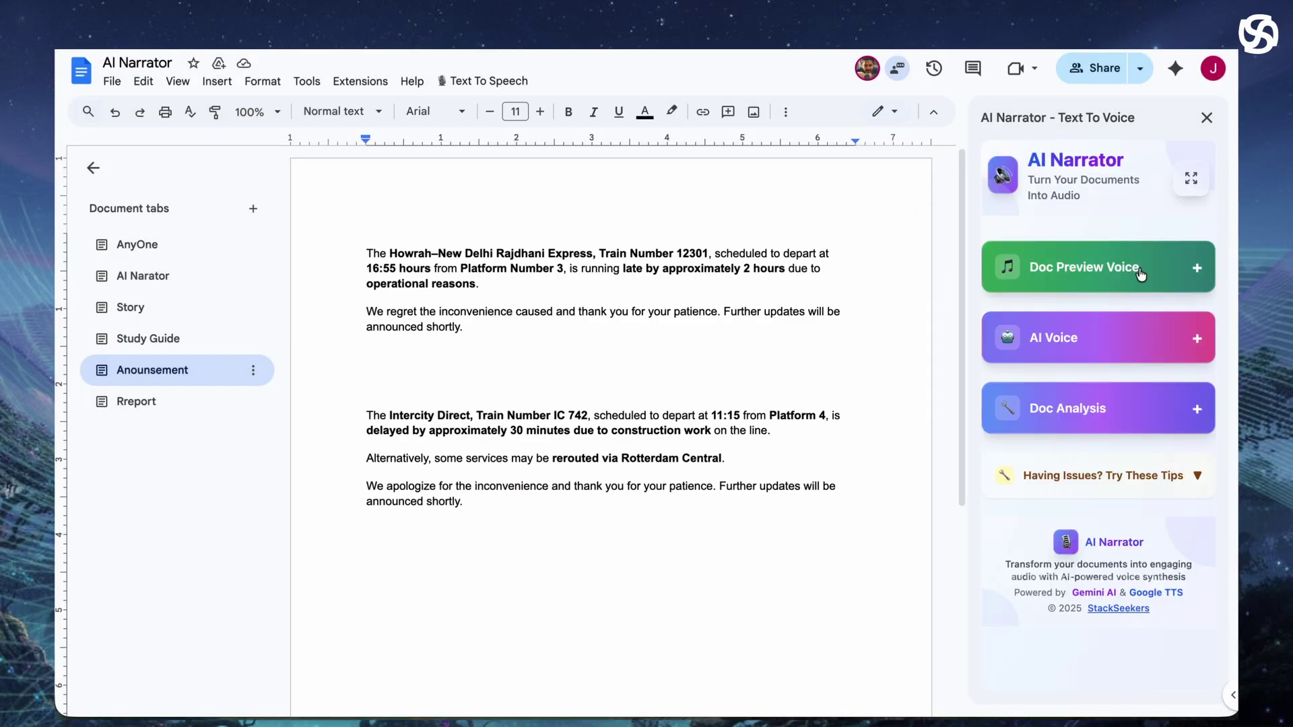
{"action": "left_click", "coordinate": [1141, 273]}
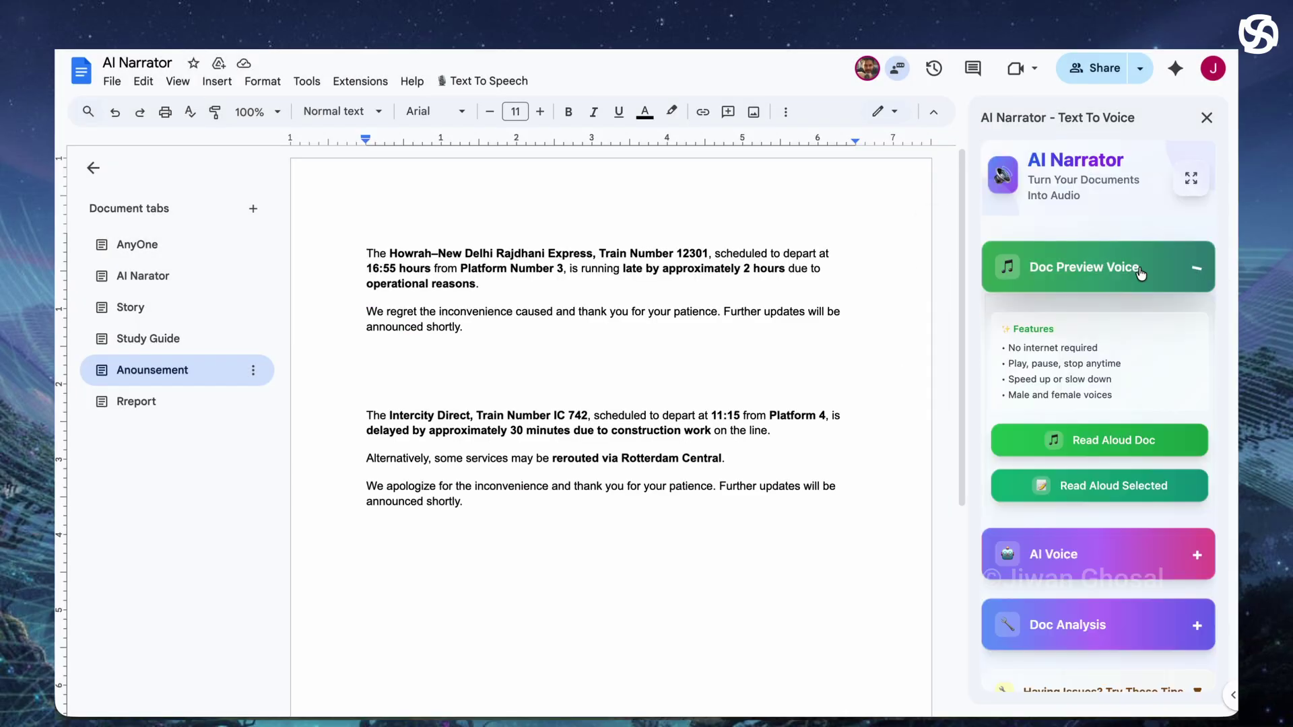
{"action": "left_click", "coordinate": [1100, 446]}
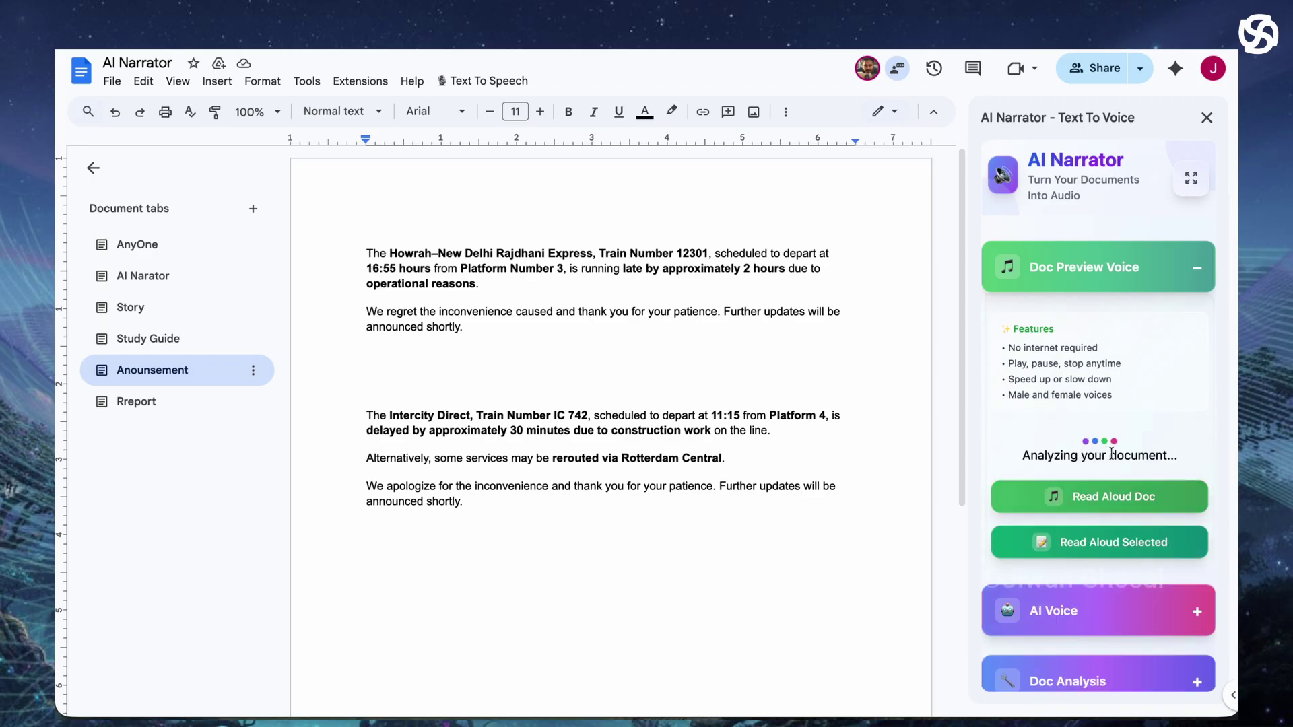
{"action": "scroll", "coordinate": [1151, 427], "scroll_direction": "down", "scroll_amount": 1}
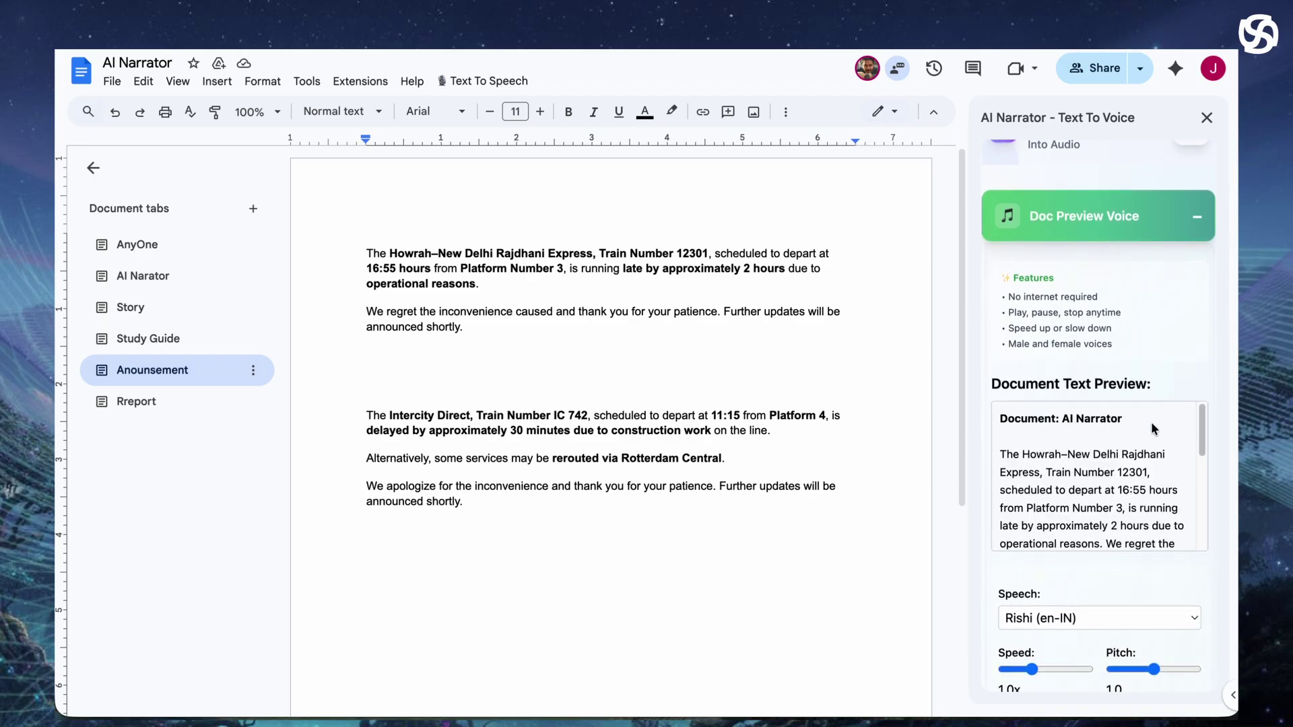
{"action": "scroll", "coordinate": [1150, 429], "scroll_direction": "down", "scroll_amount": 2}
{"action": "scroll", "coordinate": [1133, 583], "scroll_direction": "down", "scroll_amount": 4}
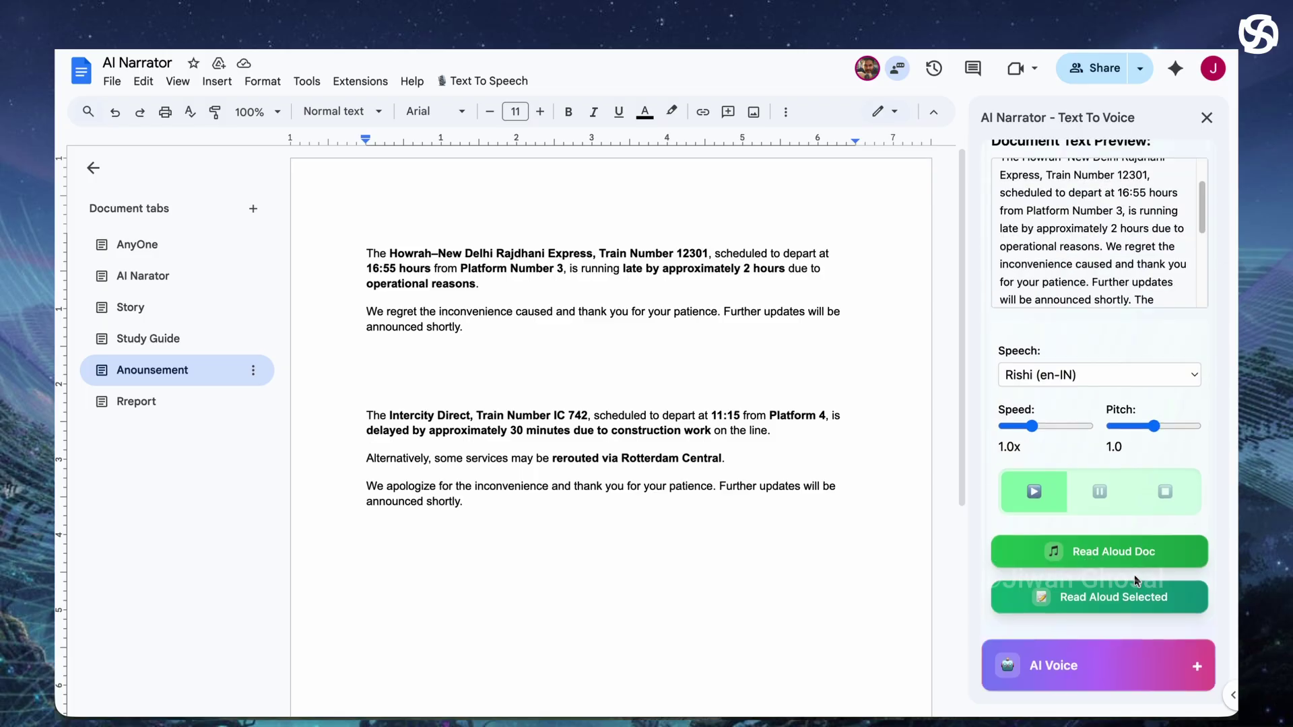
{"action": "left_click", "coordinate": [1034, 483]}
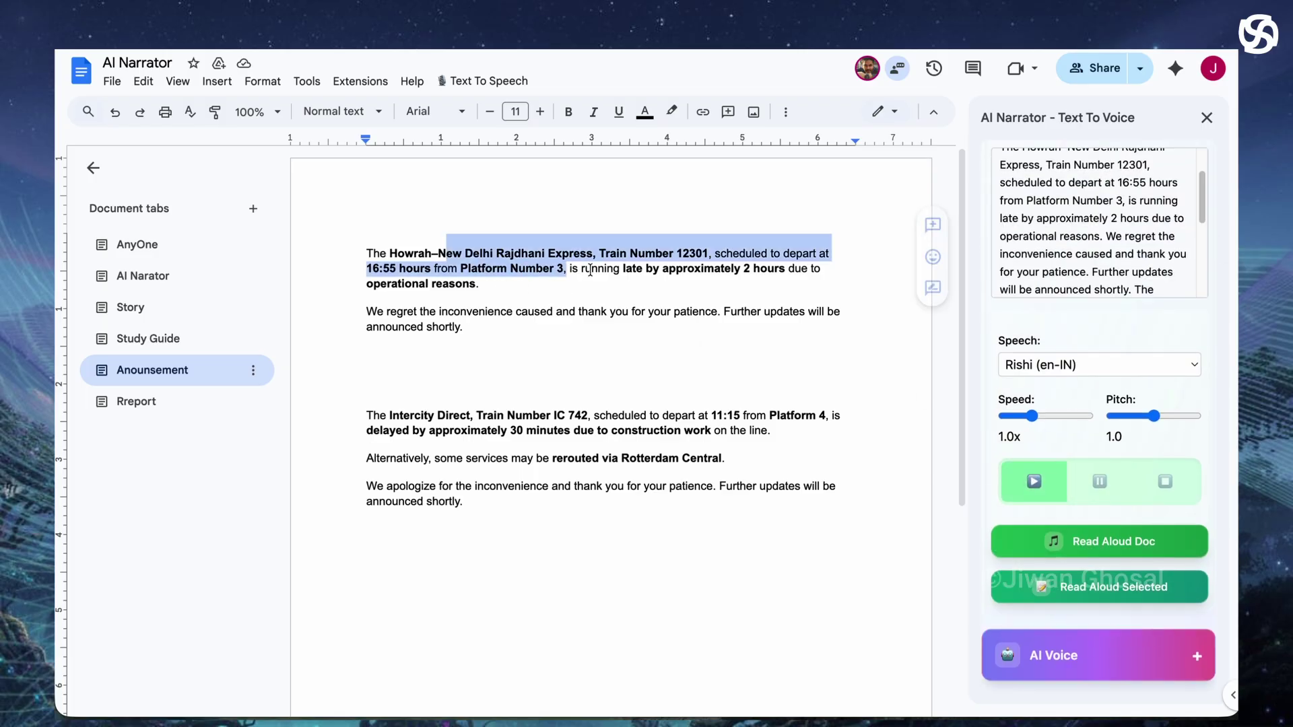
Read aloud the selected Rajdhani Express passage in the Rishi (en-IN) voice at 1.0x.
{"action": "left_click", "coordinate": [1043, 559]}
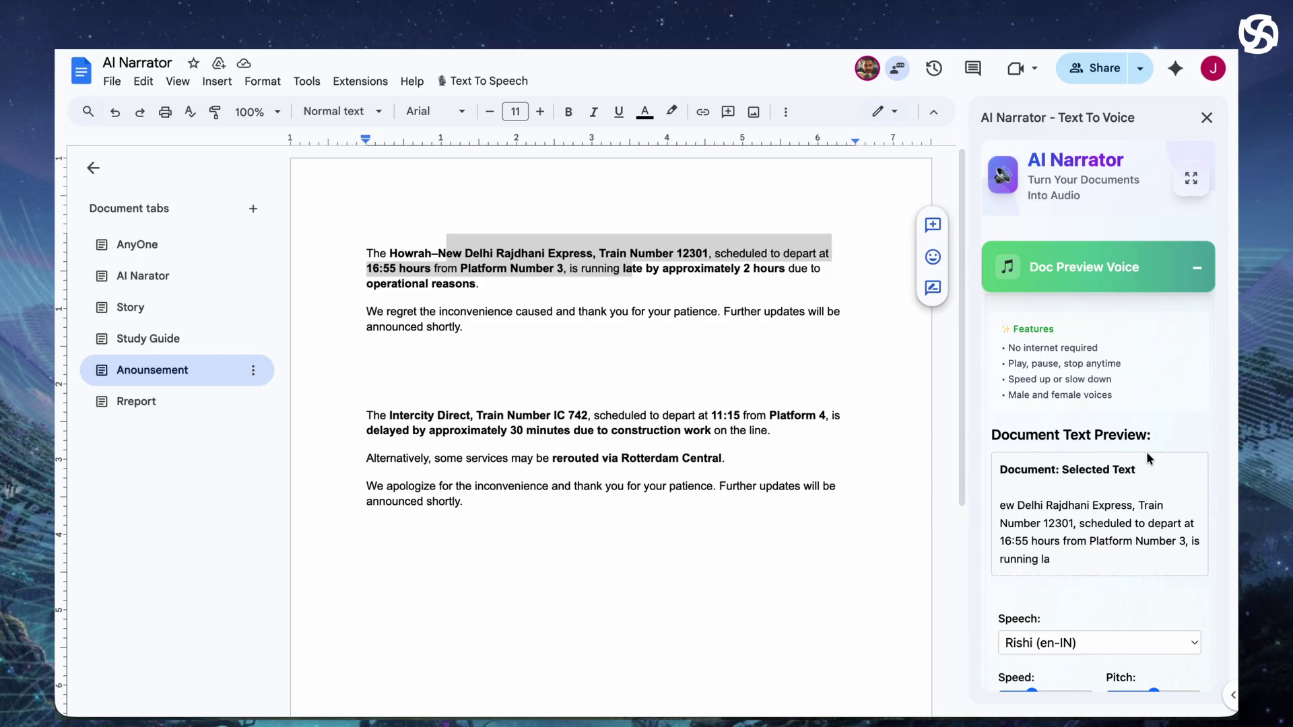
{"action": "scroll", "coordinate": [1097, 547], "scroll_direction": "down", "scroll_amount": 4}
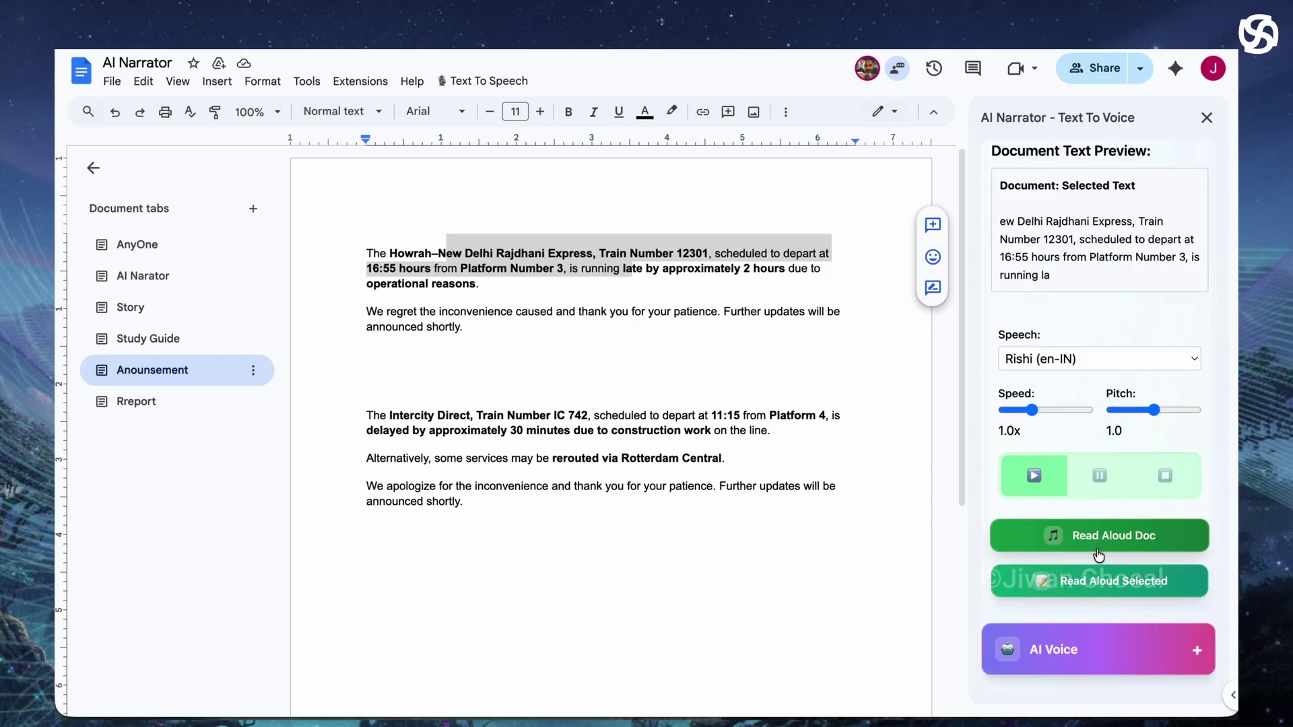
{"action": "left_click", "coordinate": [1034, 477]}
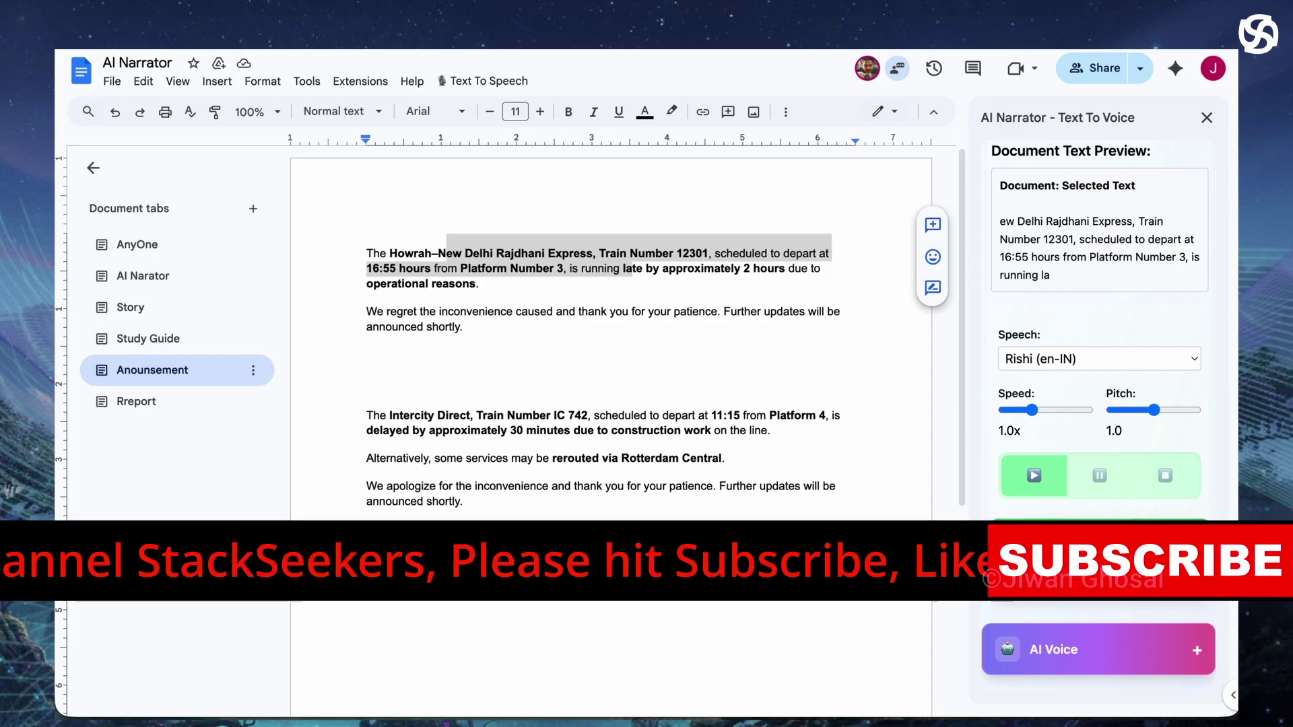
{"action": "scroll", "coordinate": [1098, 405], "scroll_direction": "down", "scroll_amount": 3}
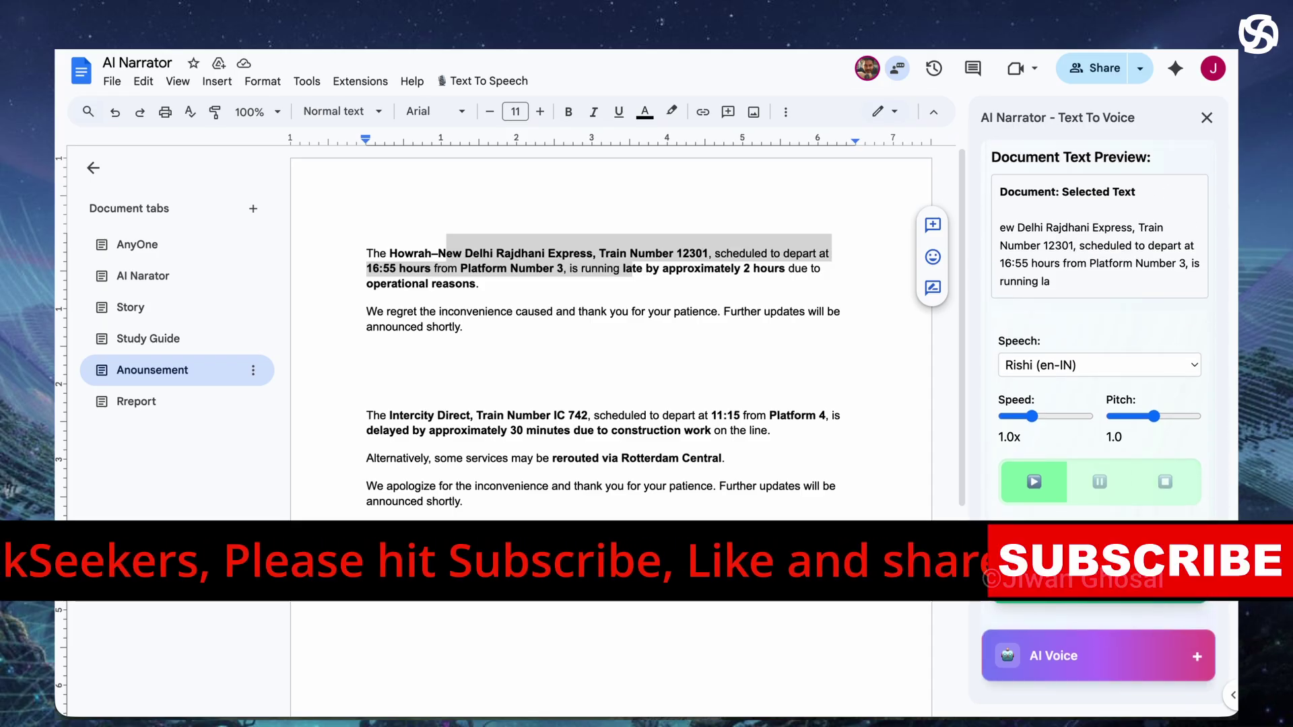
{"action": "scroll", "coordinate": [998, 467], "scroll_direction": "down", "scroll_amount": 2}
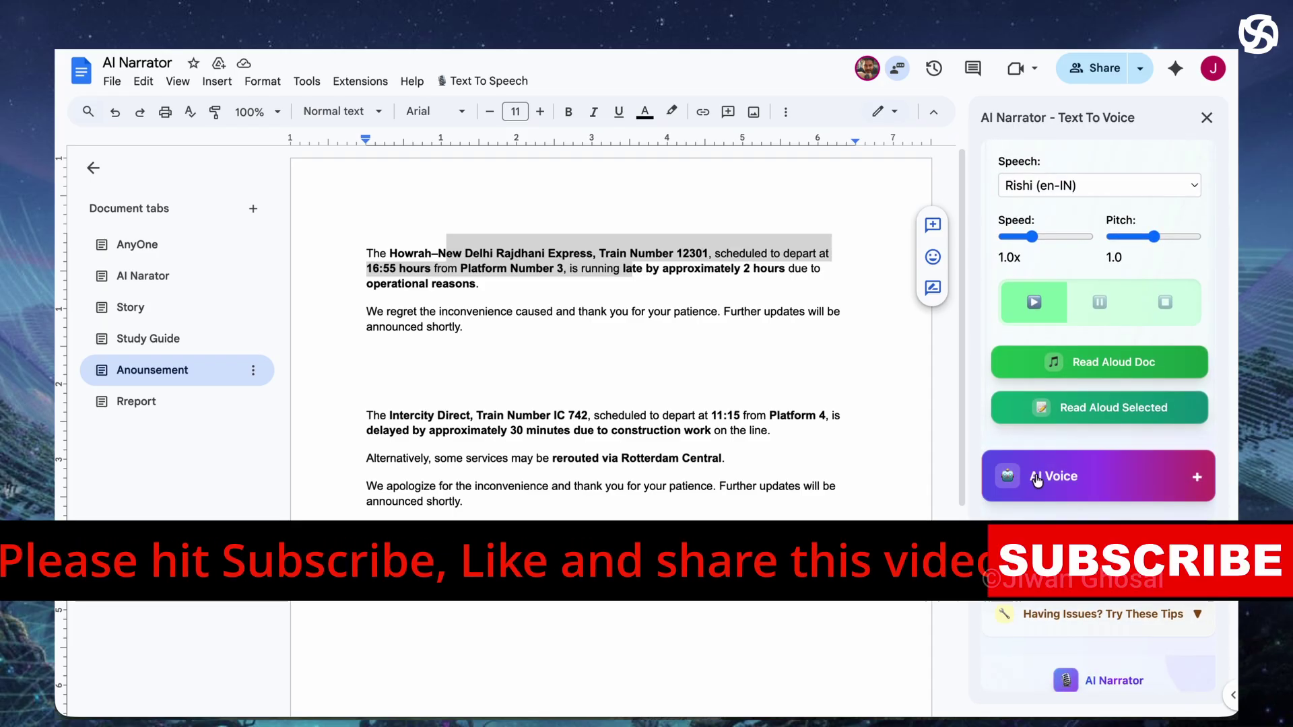
Generate a free Gemini API key in Google AI Studio and paste it into the AI Voice key field.
{"action": "left_click", "coordinate": [1156, 479]}
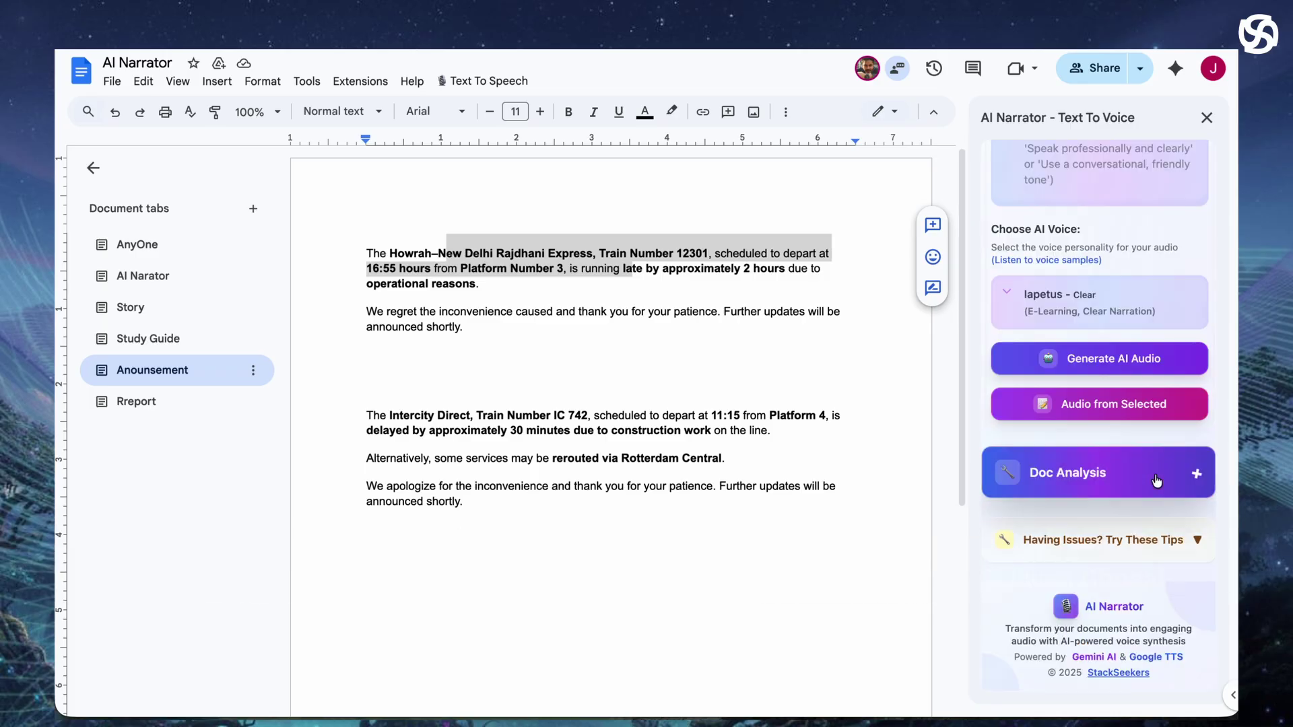
{"action": "scroll", "coordinate": [1147, 320], "scroll_direction": "up", "scroll_amount": 5}
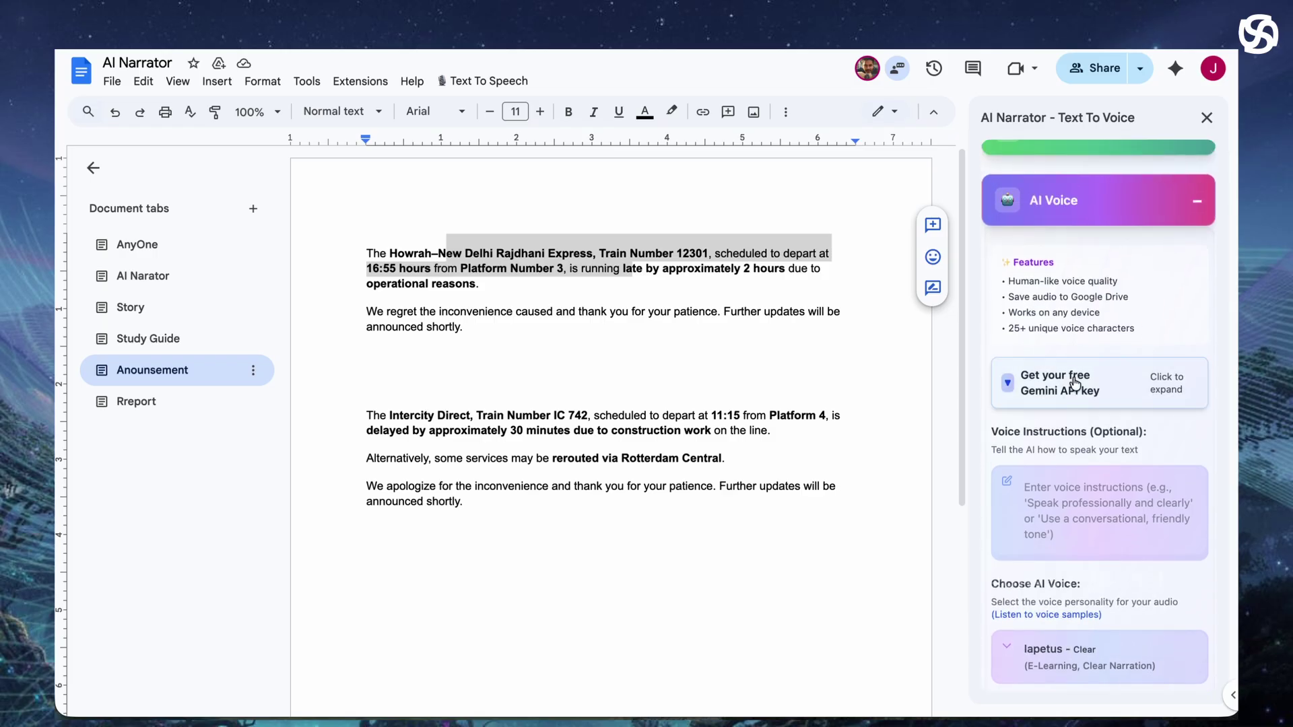
{"action": "left_click", "coordinate": [1008, 386]}
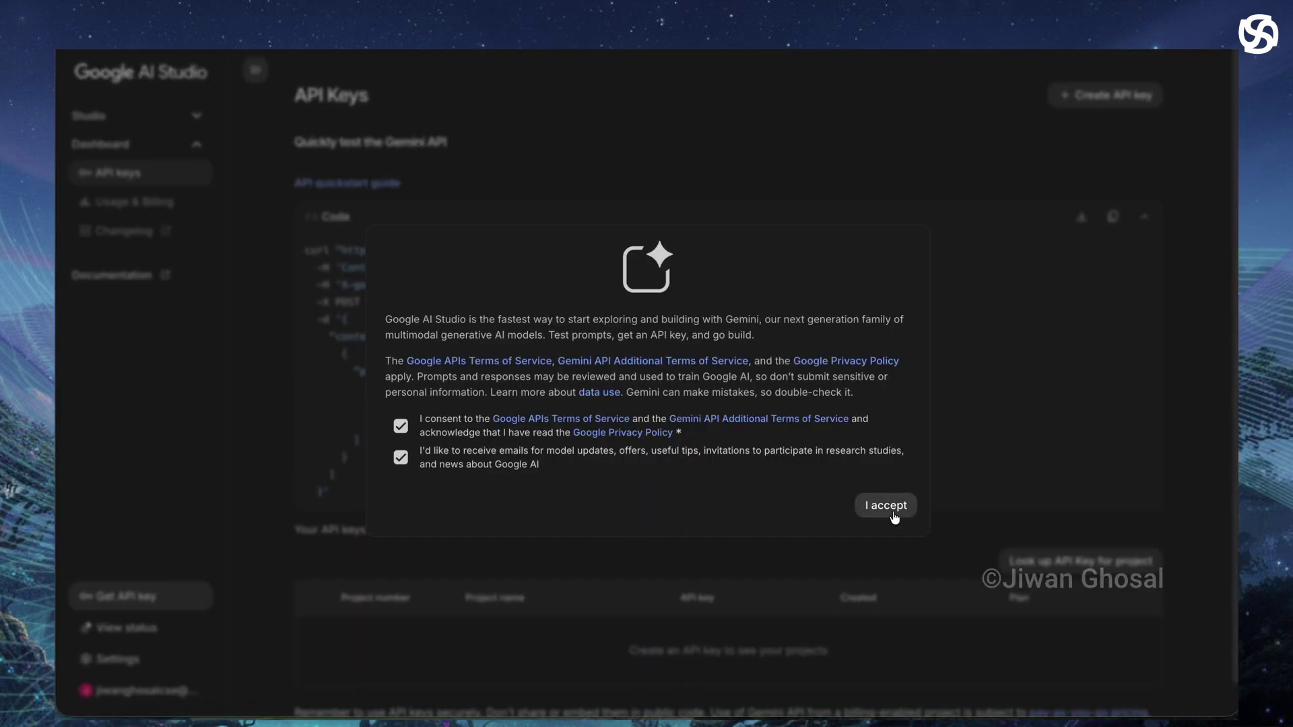
{"action": "left_click", "coordinate": [883, 507]}
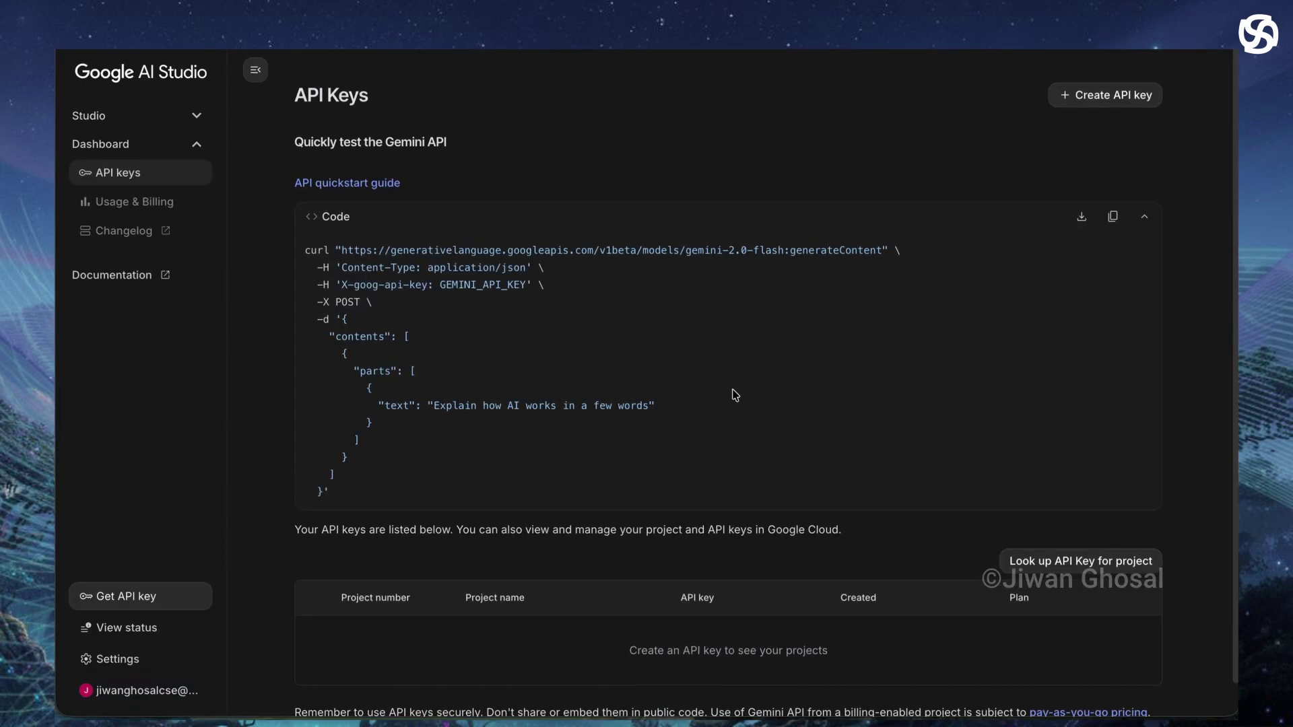
{"action": "left_click", "coordinate": [714, 408]}
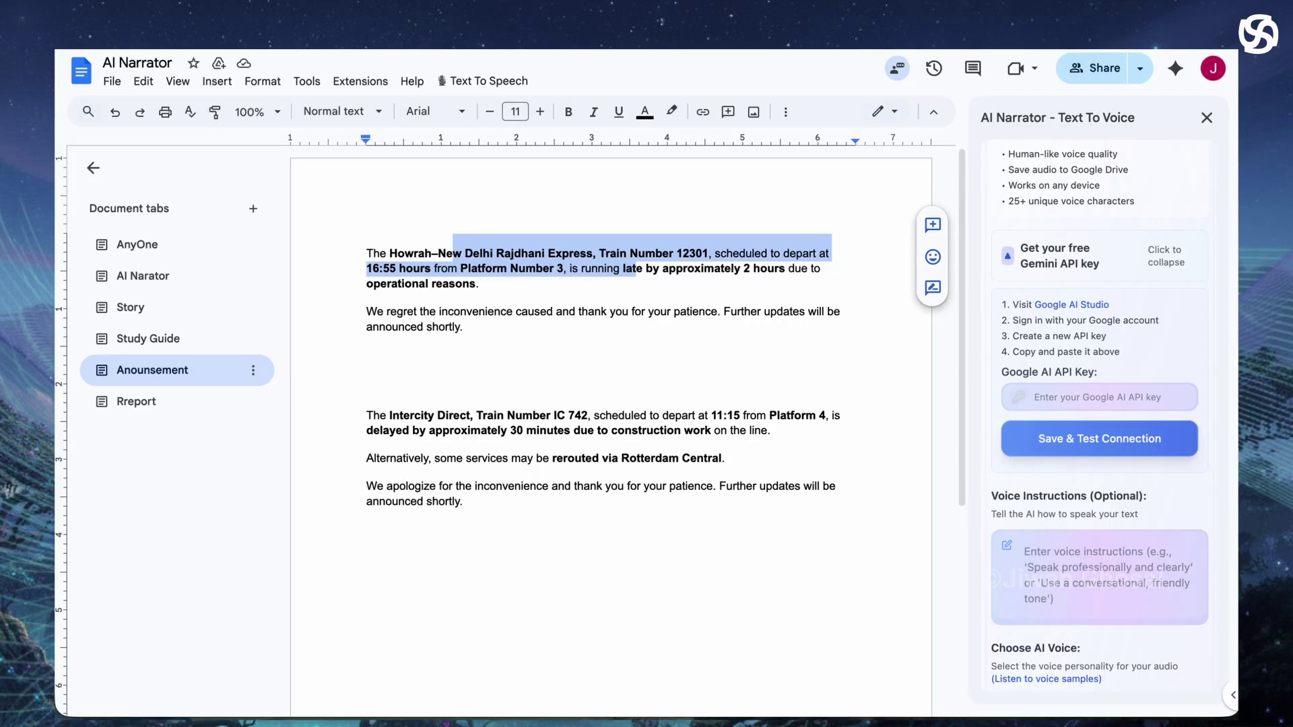
{"action": "left_click", "coordinate": [1099, 397]}
{"action": "key", "text": "ctrl+v"}
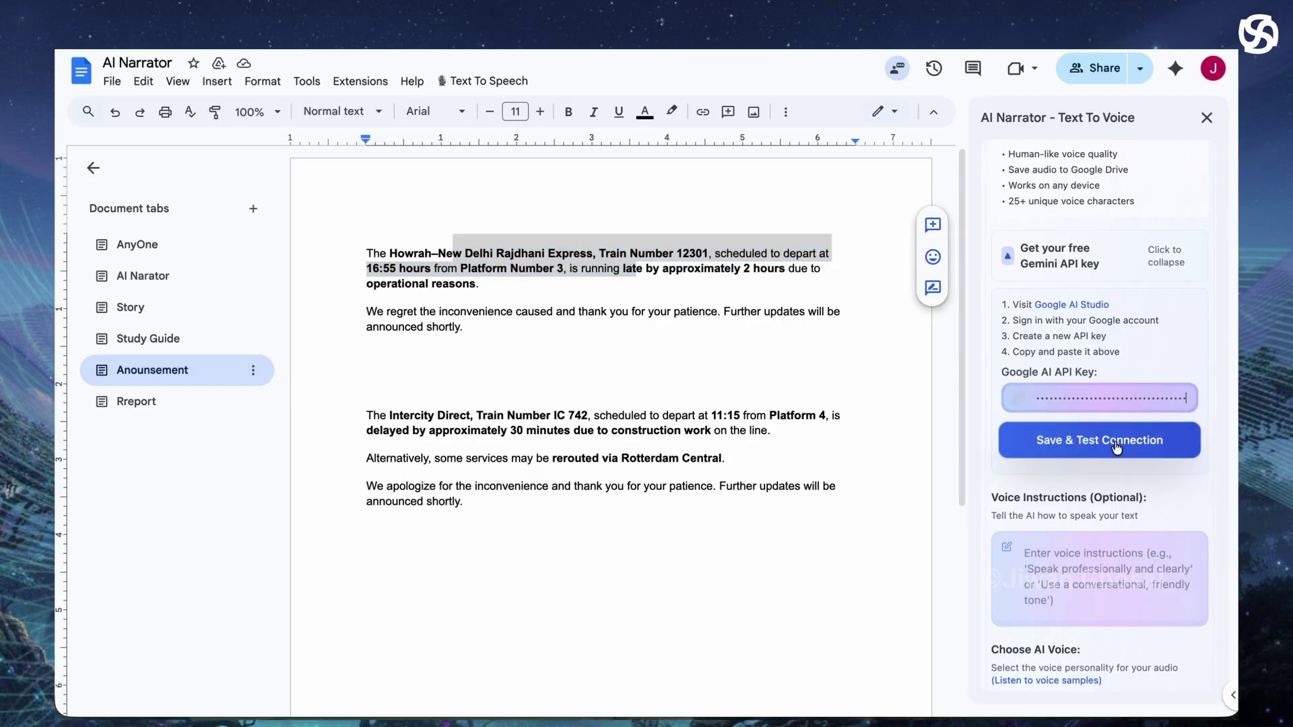
{"action": "left_click", "coordinate": [1116, 447]}
{"action": "scroll", "coordinate": [1110, 498], "scroll_direction": "down", "scroll_amount": 2}
{"action": "left_click", "coordinate": [1110, 512]}
{"action": "scroll", "coordinate": [1107, 487], "scroll_direction": "down", "scroll_amount": 4}
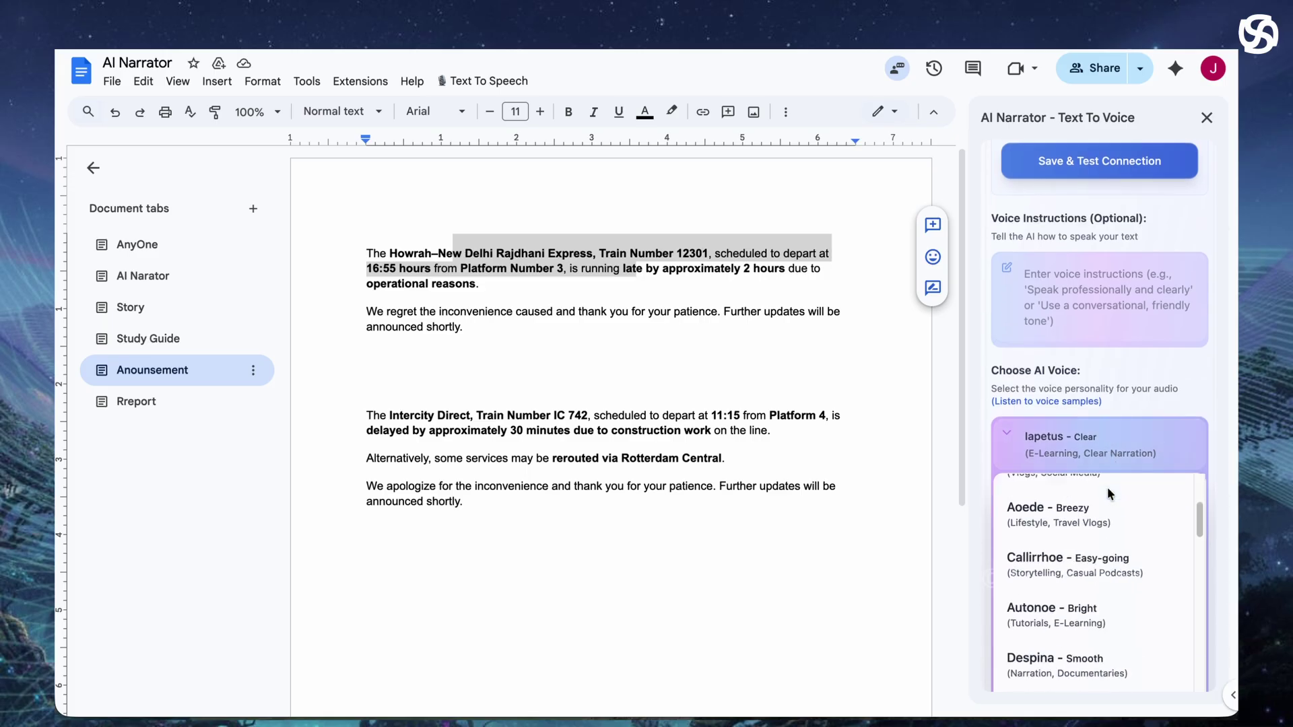
{"action": "scroll", "coordinate": [1127, 473], "scroll_direction": "down", "scroll_amount": 5}
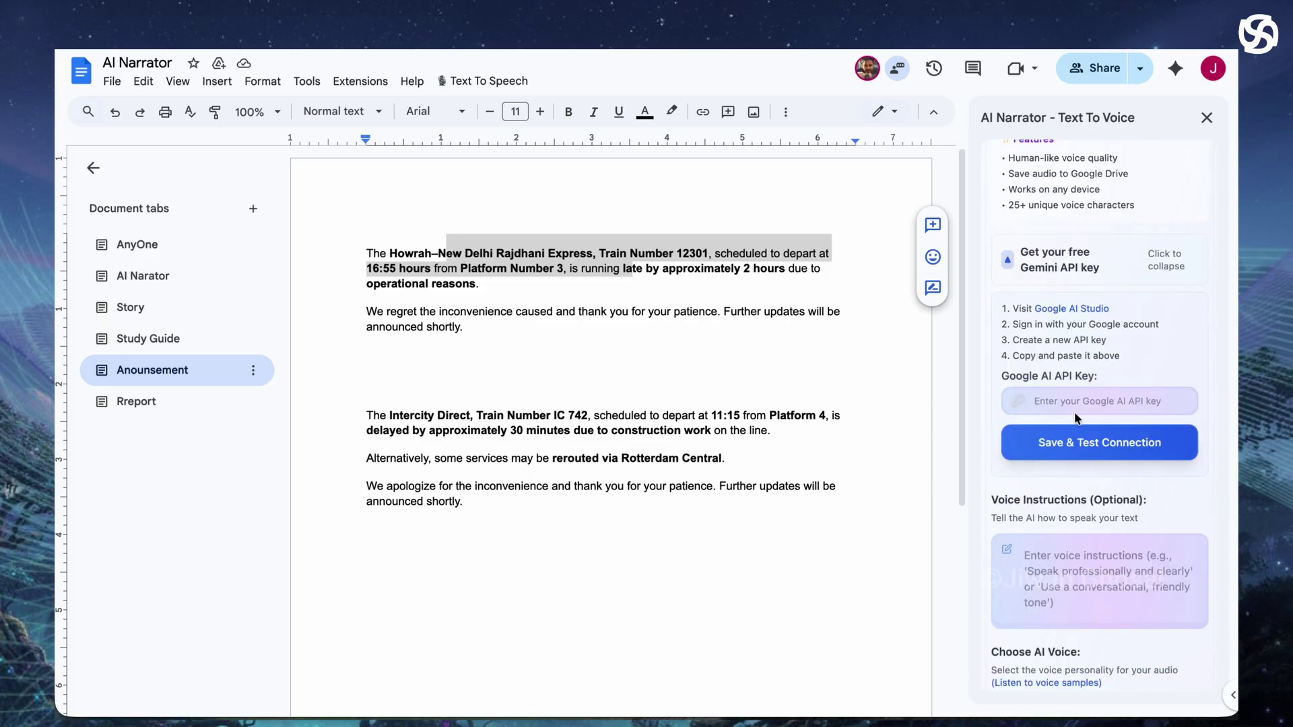
{"action": "scroll", "coordinate": [1083, 495], "scroll_direction": "down", "scroll_amount": 3}
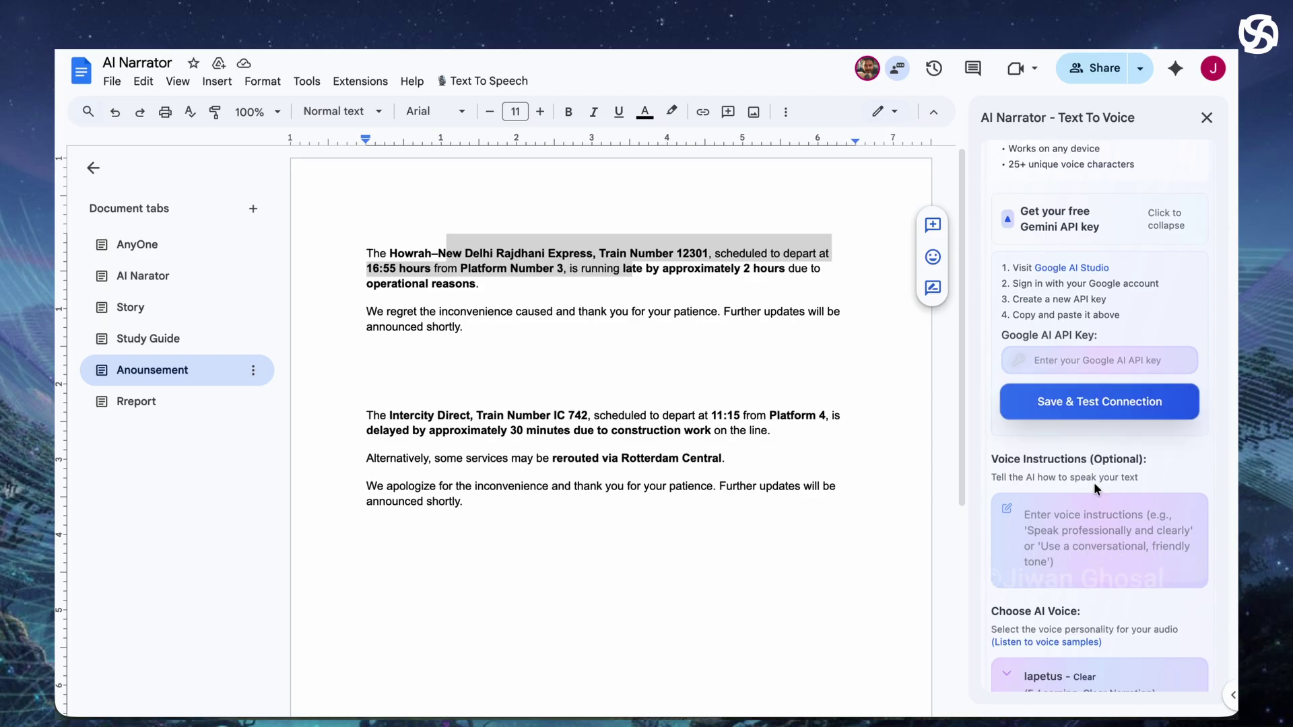
{"action": "scroll", "coordinate": [1090, 486], "scroll_direction": "down", "scroll_amount": 2}
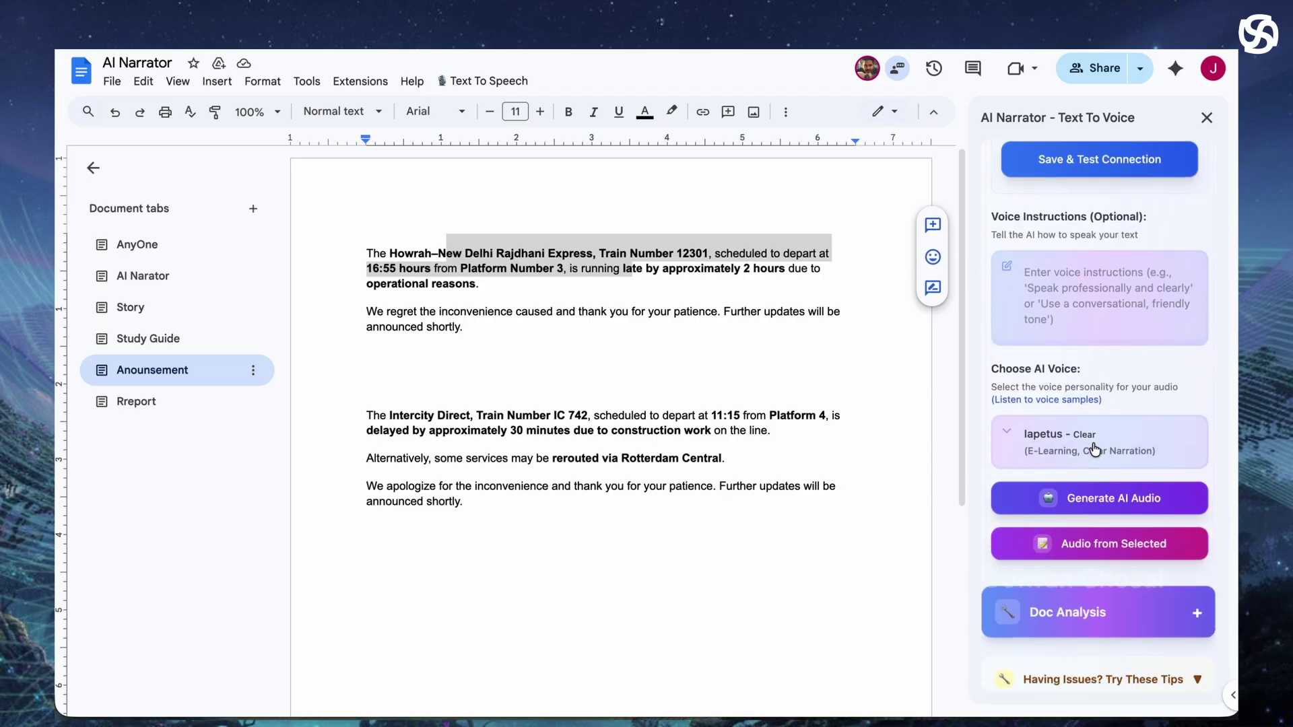
{"action": "left_click", "coordinate": [1086, 472]}
{"action": "scroll", "coordinate": [1105, 518], "scroll_direction": "down", "scroll_amount": 2}
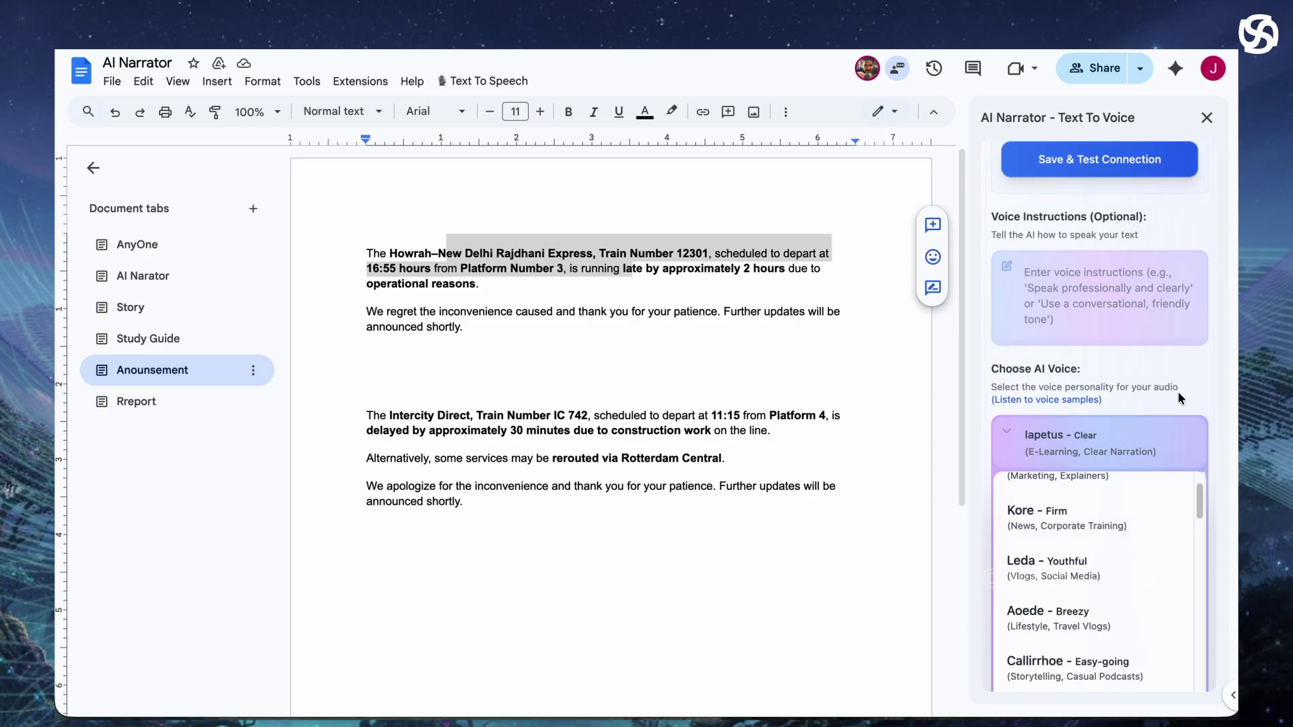
{"action": "scroll", "coordinate": [1189, 384], "scroll_direction": "down", "scroll_amount": 2}
{"action": "scroll", "coordinate": [1199, 379], "scroll_direction": "down", "scroll_amount": 1}
{"action": "scroll", "coordinate": [1106, 425], "scroll_direction": "up", "scroll_amount": 1}
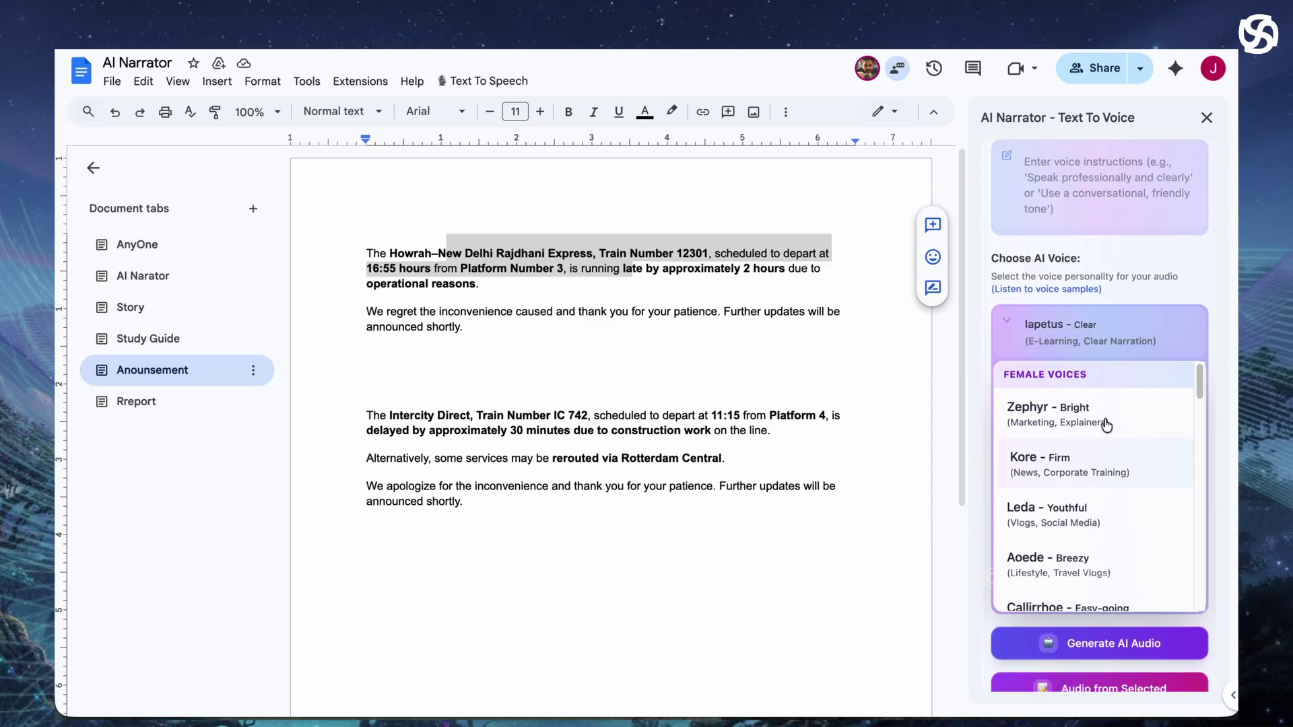
{"action": "scroll", "coordinate": [1111, 464], "scroll_direction": "down", "scroll_amount": 2}
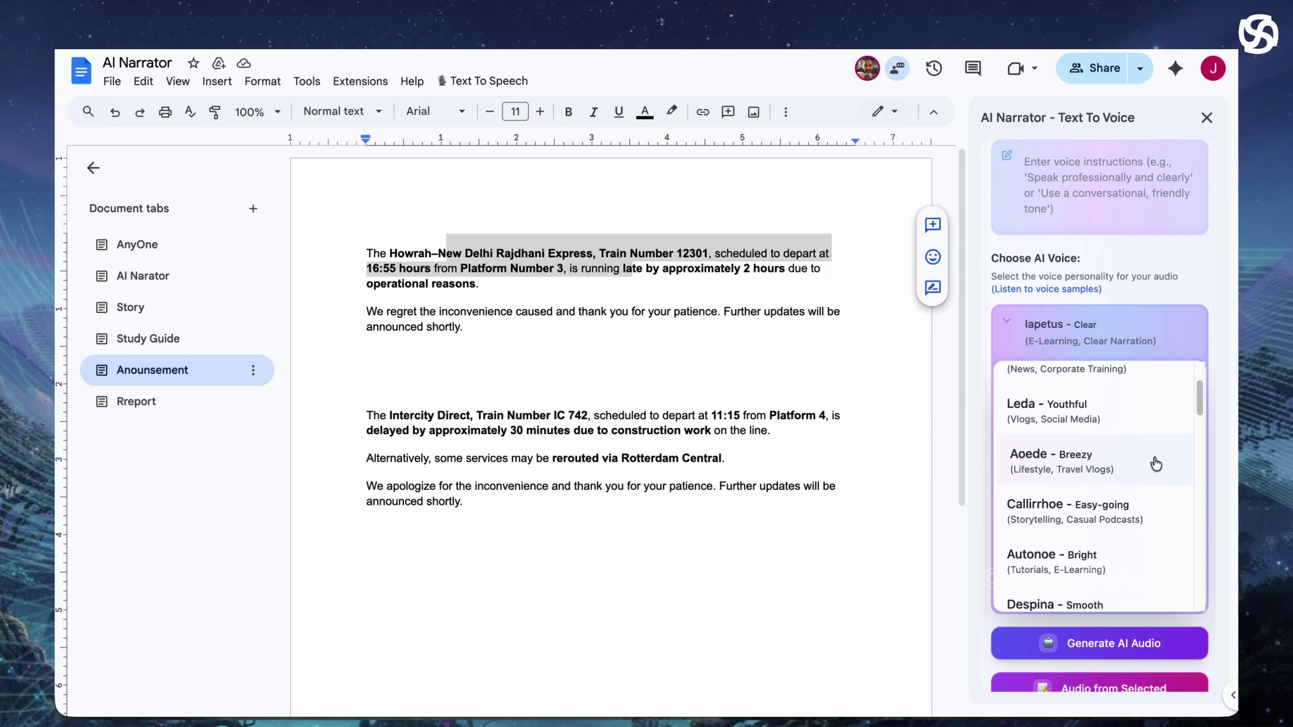
{"action": "left_click", "coordinate": [1186, 340]}
Punctuate the greeting with a comma after 'everyone' and a period before 'Welcome', removing the blank line.
{"action": "scroll", "coordinate": [1131, 347], "scroll_direction": "up", "scroll_amount": 2}
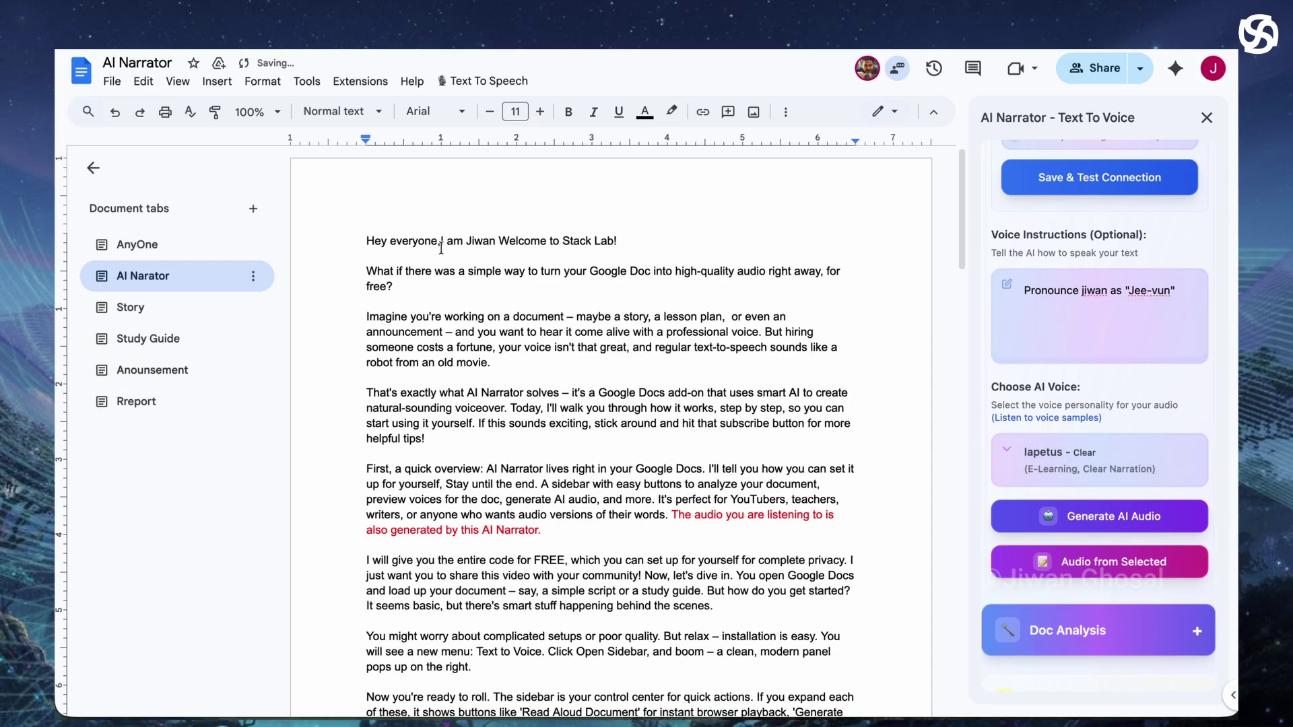
{"action": "left_click", "coordinate": [499, 241]}
{"action": "key", "text": "BackSpace"}
{"action": "type", "text": ","}
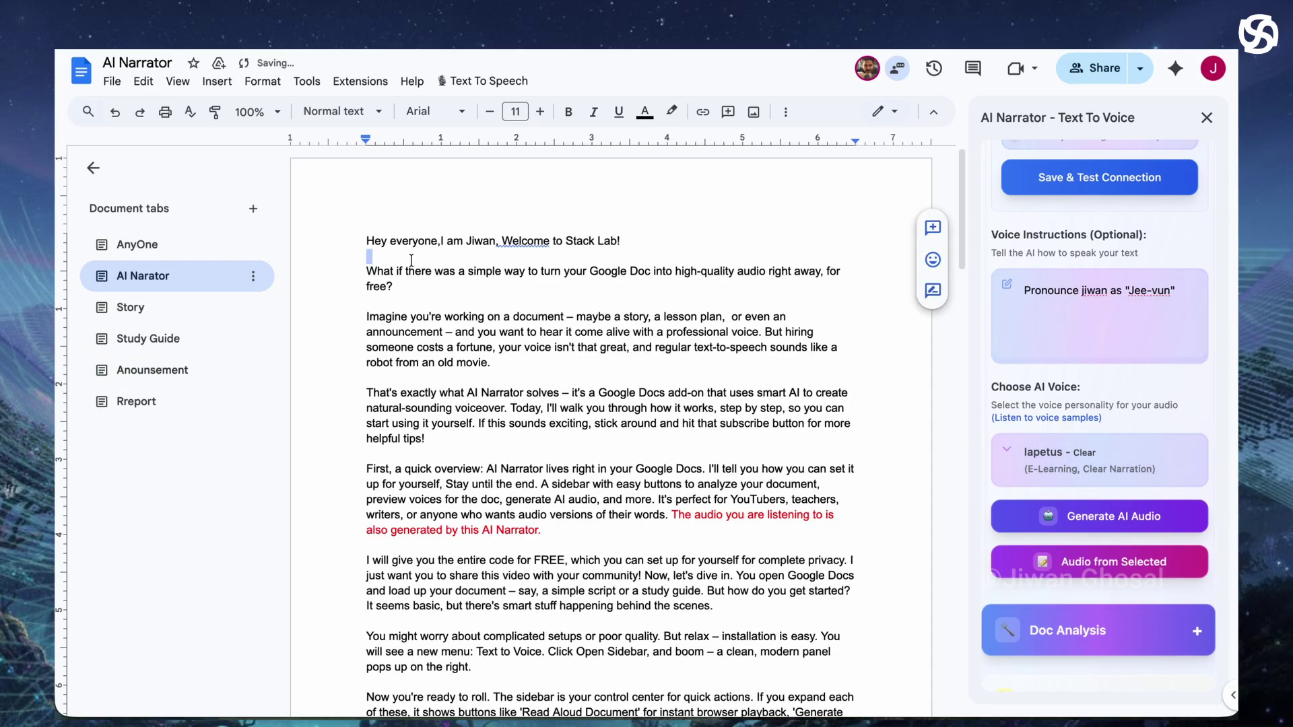
{"action": "left_click", "coordinate": [367, 271]}
{"action": "key", "text": "BackSpace"}
{"action": "left_click", "coordinate": [502, 241]}
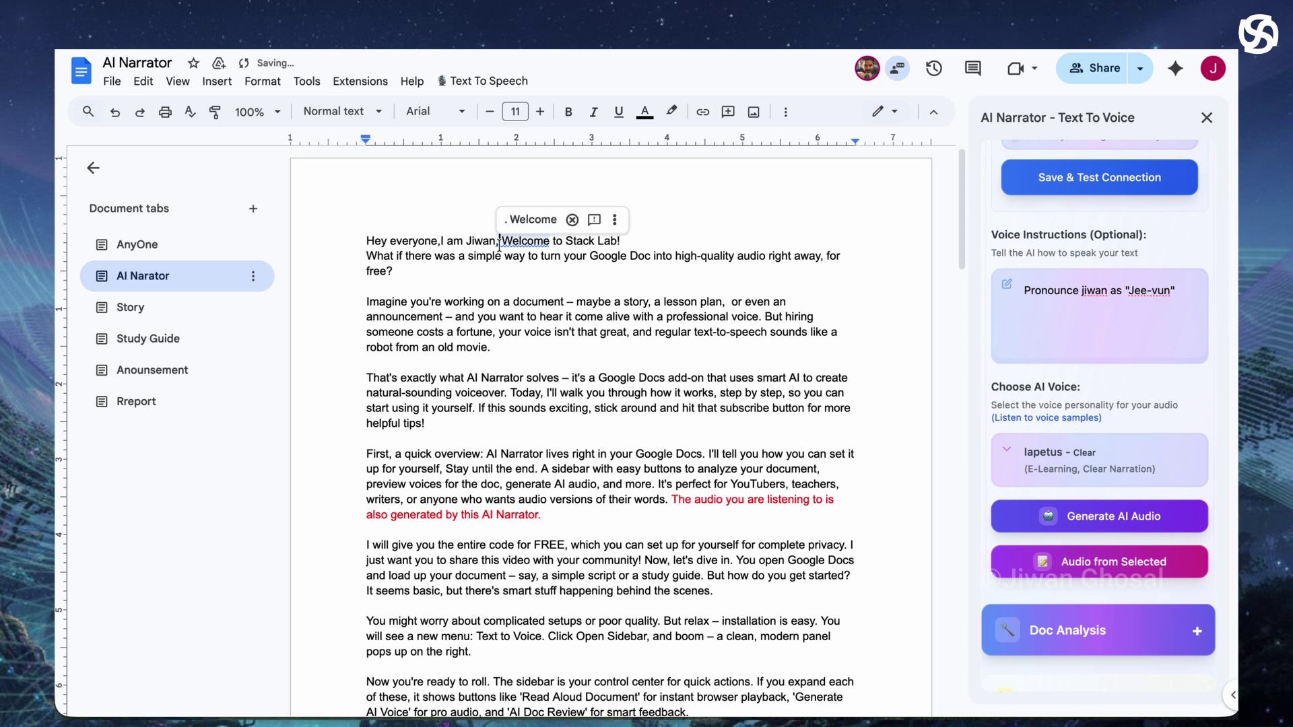
{"action": "key", "text": "BackSpace"}
{"action": "key", "text": "BackSpace"}
{"action": "type", "text": "."}
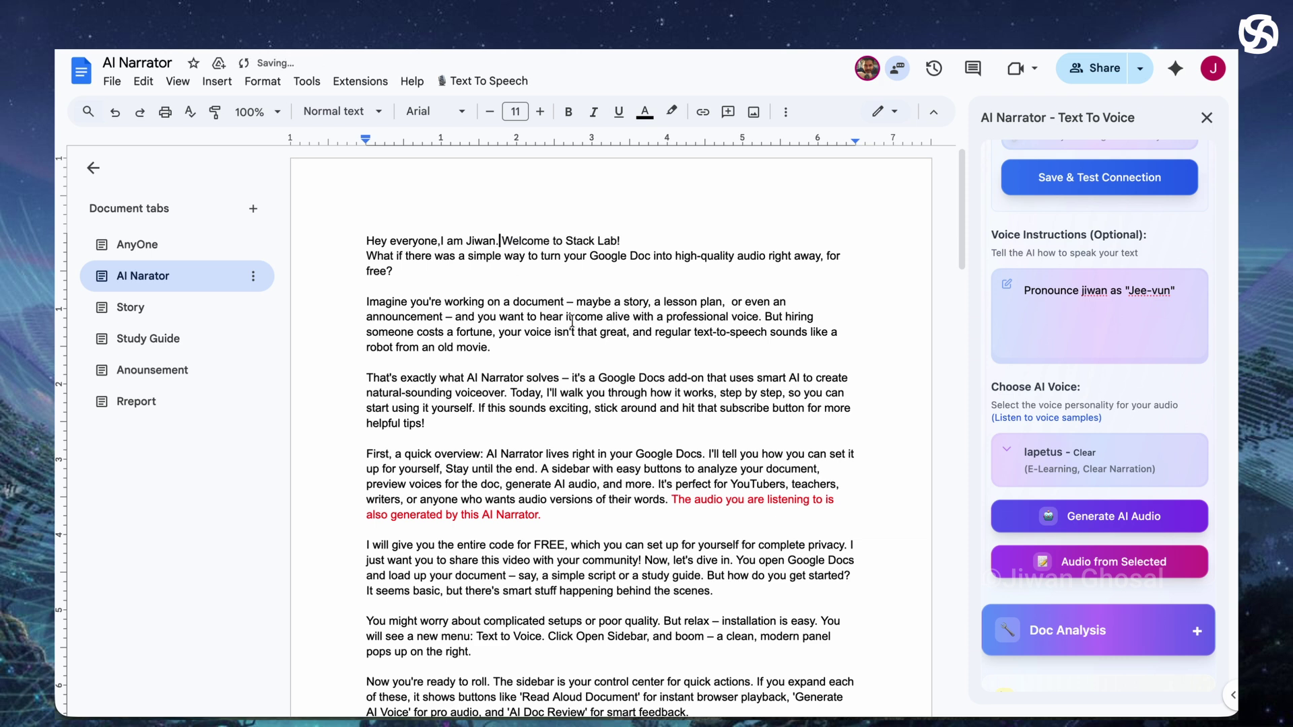
{"action": "left_click", "coordinate": [441, 241]}
{"action": "type", "text": ","}
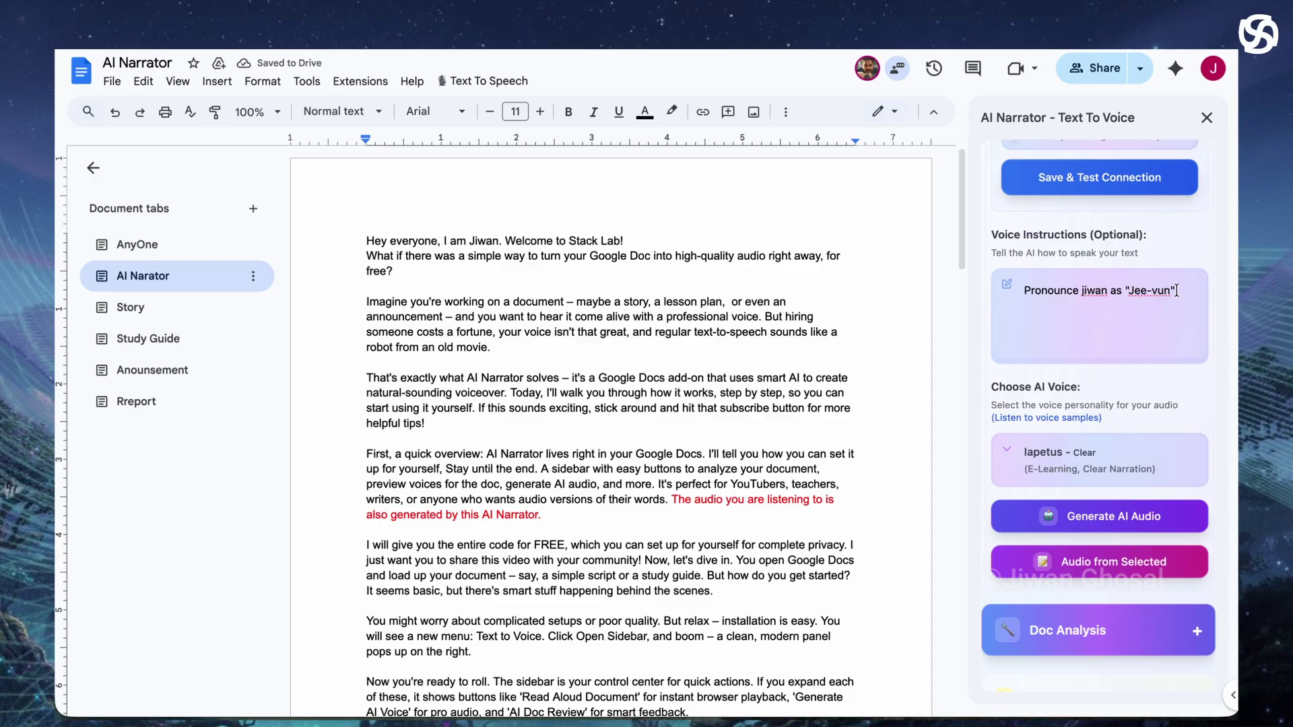
Paste a conversational voice instruction, change Hindi to French, then clear the Voice Instructions field.
{"action": "left_click_drag", "start_coordinate": [1178, 291], "coordinate": [1006, 286]}
{"action": "scroll", "coordinate": [995, 287], "scroll_direction": "down", "scroll_amount": 1}
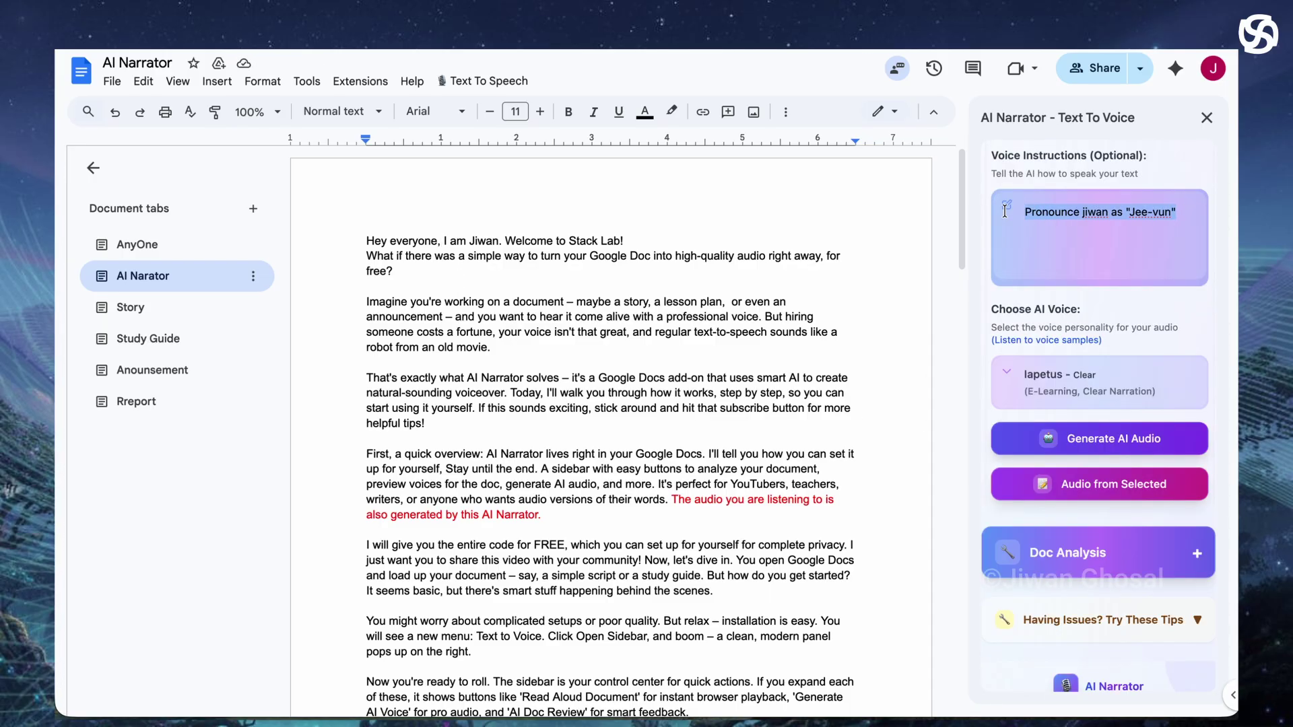
{"action": "type", "text": "Speak conversationally, like chatting with a friend."}
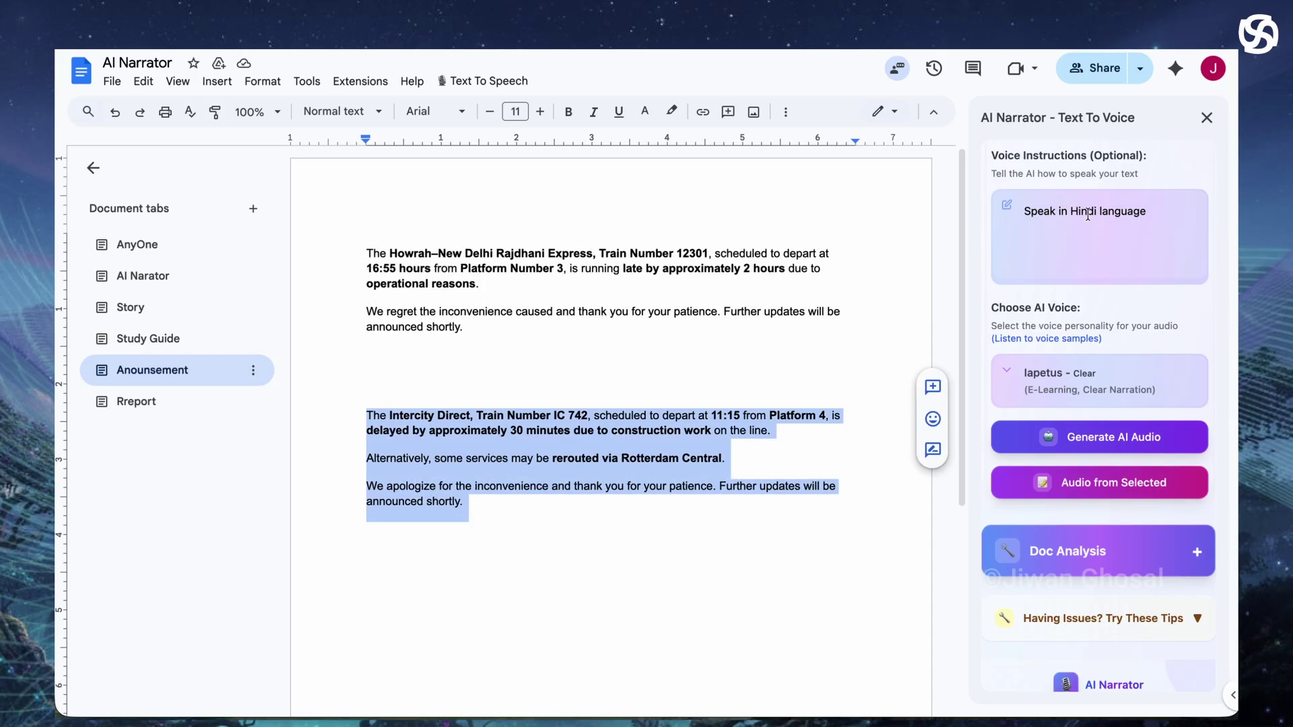
{"action": "double_click", "coordinate": [1087, 212]}
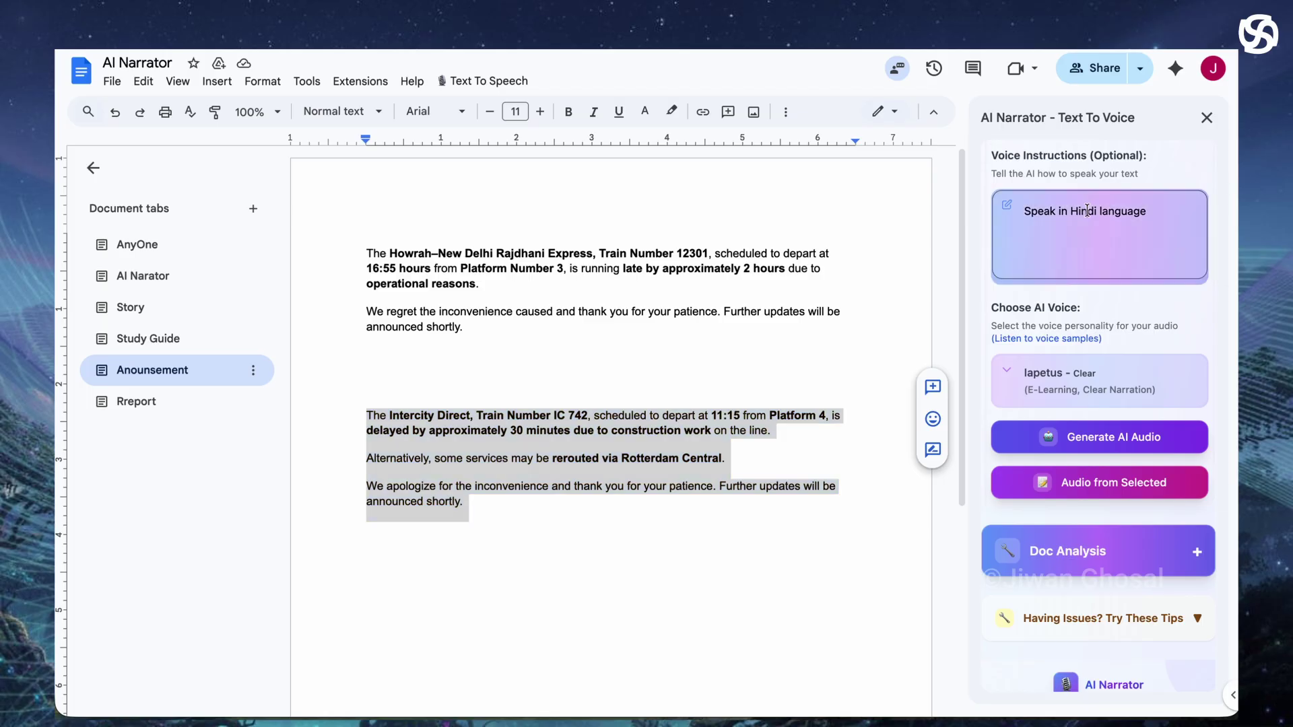
{"action": "type", "text": "French"}
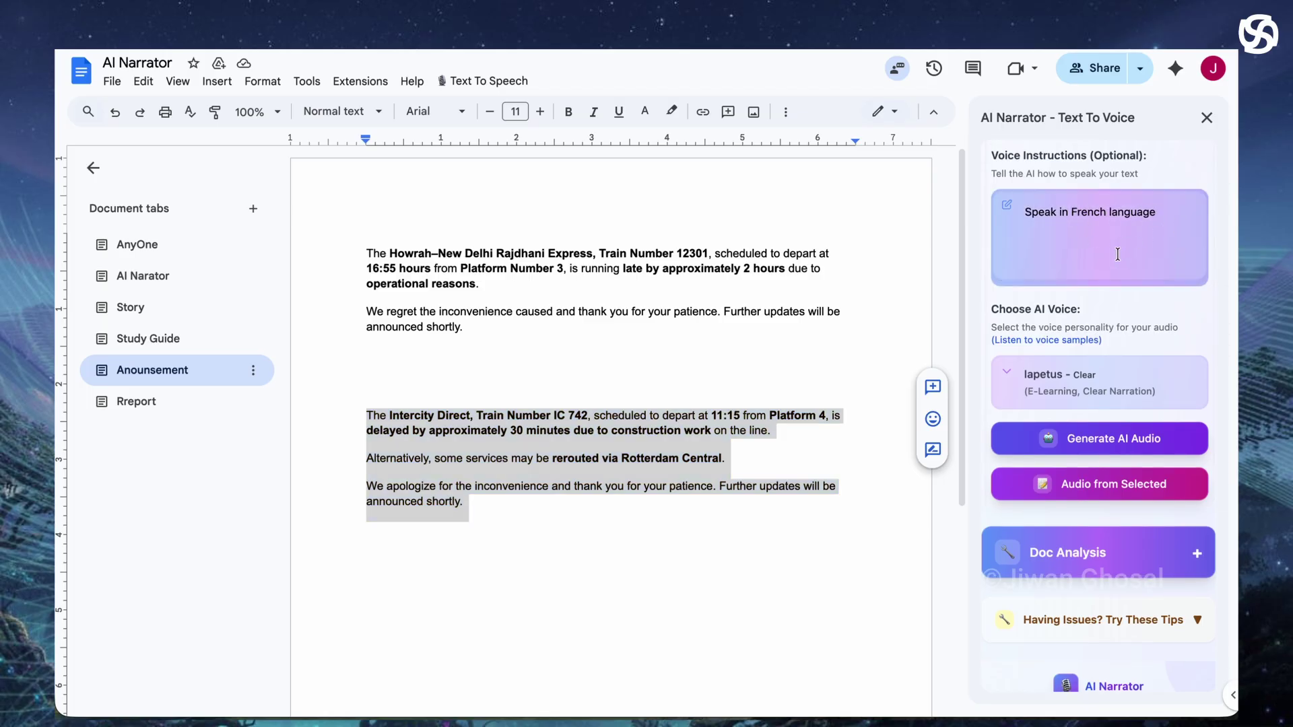
{"action": "left_click_drag", "start_coordinate": [1156, 212], "coordinate": [999, 215]}
{"action": "key", "text": "BackSpace"}
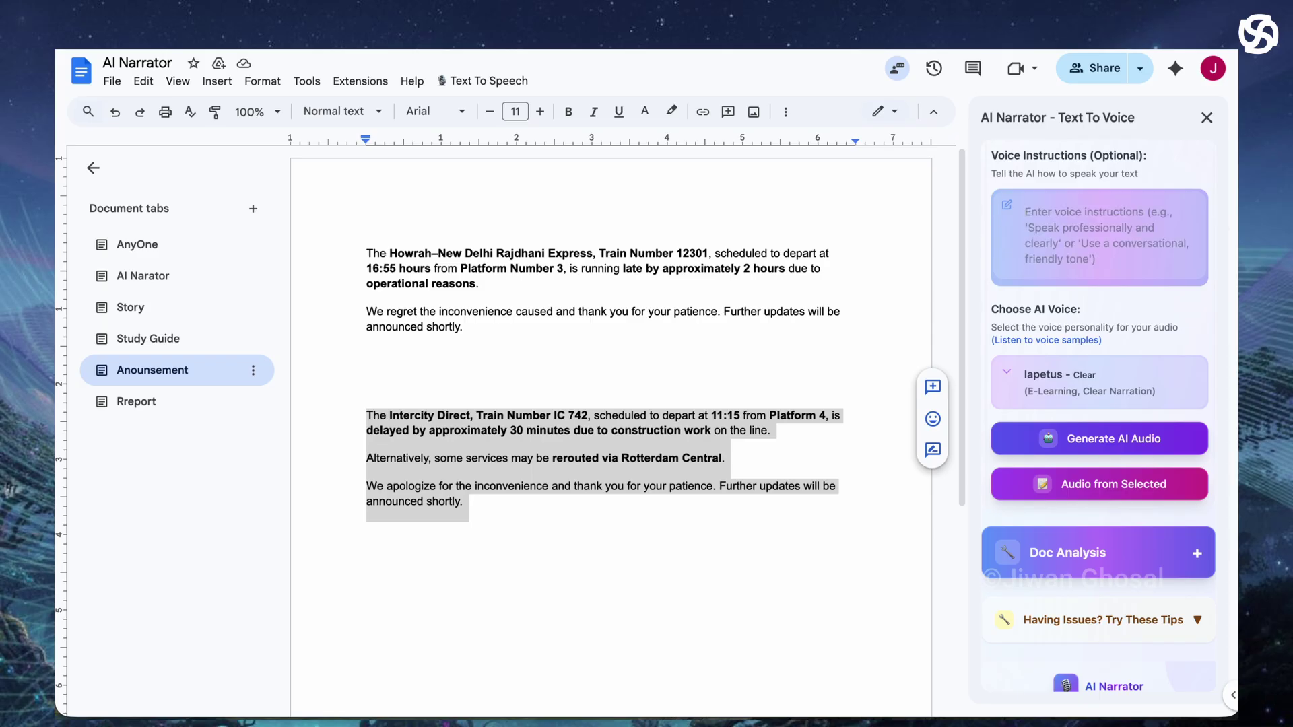
Generate a 2:26 AI narration of the Rreport tab's SMB Quarterly Business Report and play it.
{"action": "left_click", "coordinate": [190, 400]}
{"action": "scroll", "coordinate": [636, 443], "scroll_direction": "down", "scroll_amount": 3}
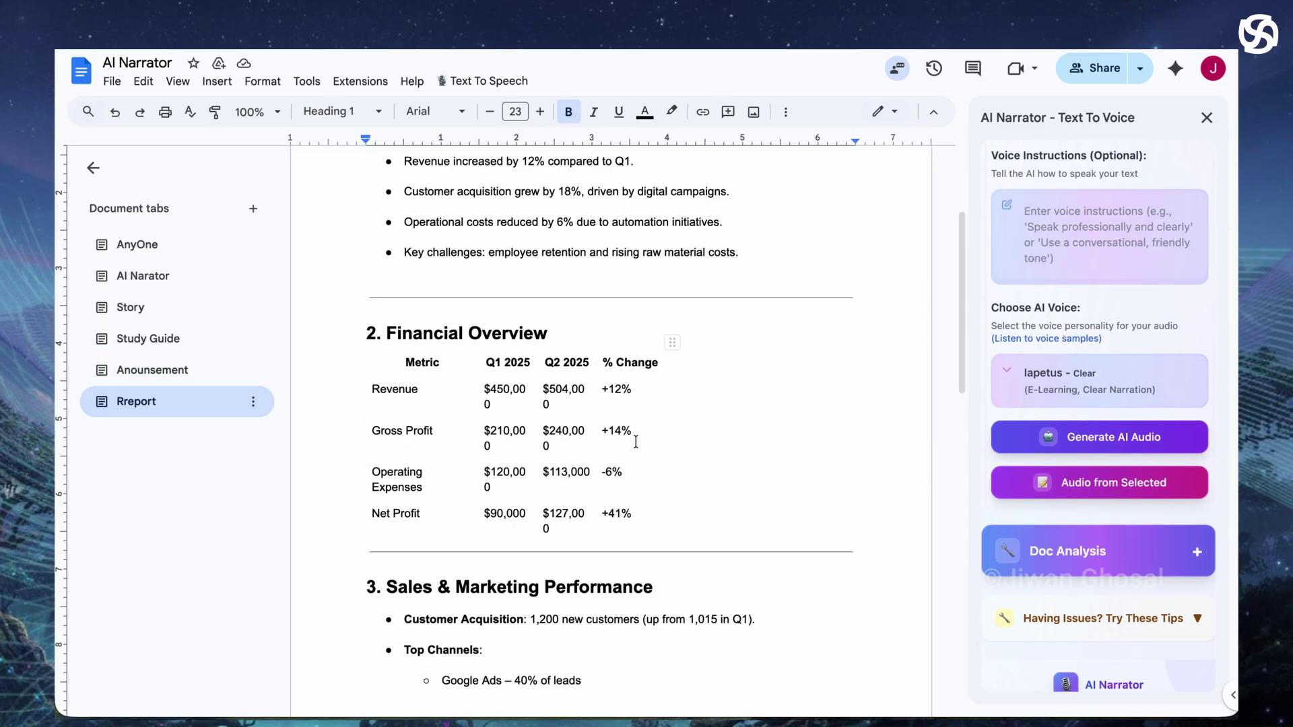
{"action": "scroll", "coordinate": [635, 442], "scroll_direction": "up", "scroll_amount": 3}
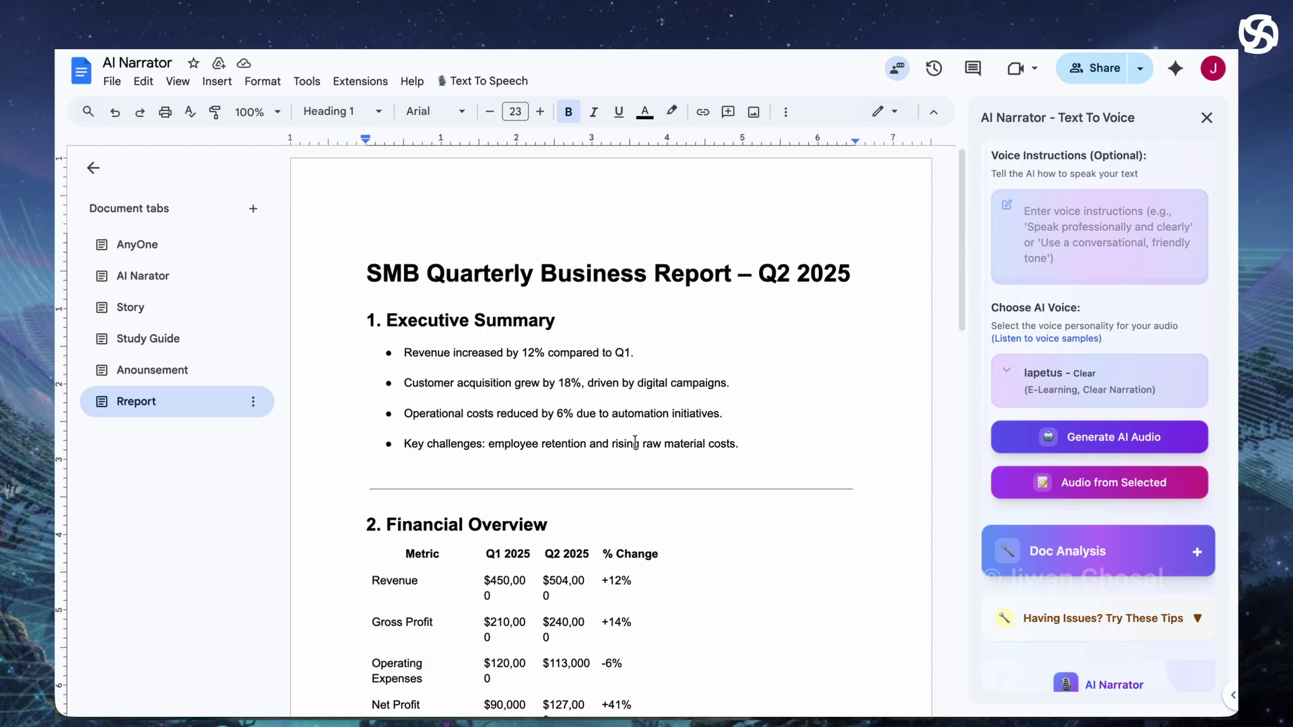
{"action": "left_click", "coordinate": [1113, 450]}
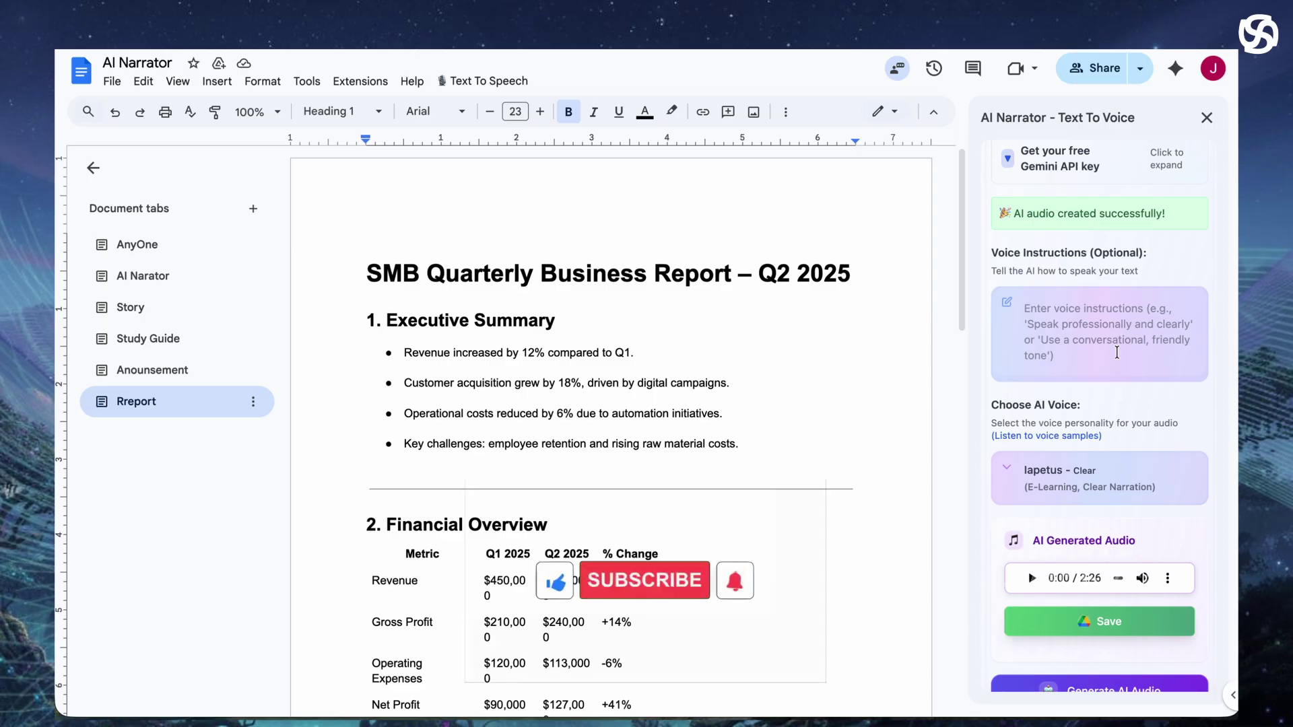
{"action": "left_click", "coordinate": [1033, 579]}
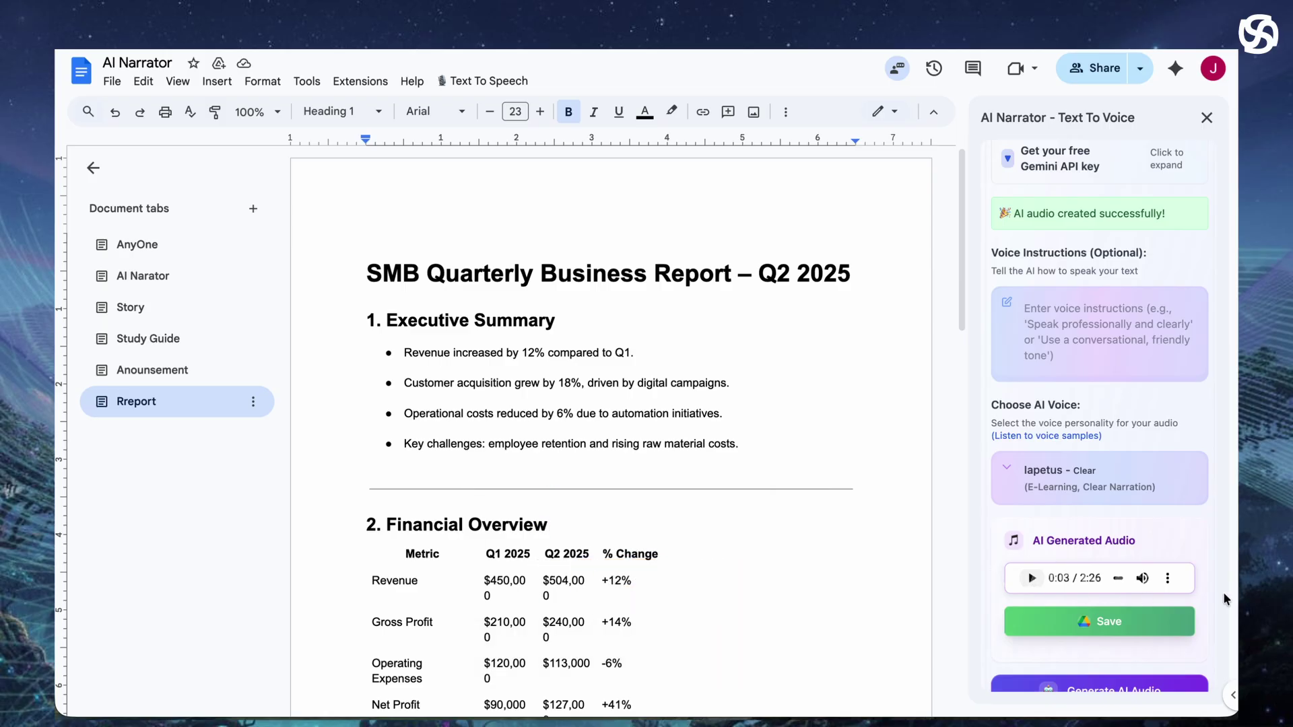
Save the narration to Drive, then generate audio from only the AI Narator tab's first script line.
{"action": "left_click", "coordinate": [1145, 628]}
{"action": "left_click", "coordinate": [186, 288]}
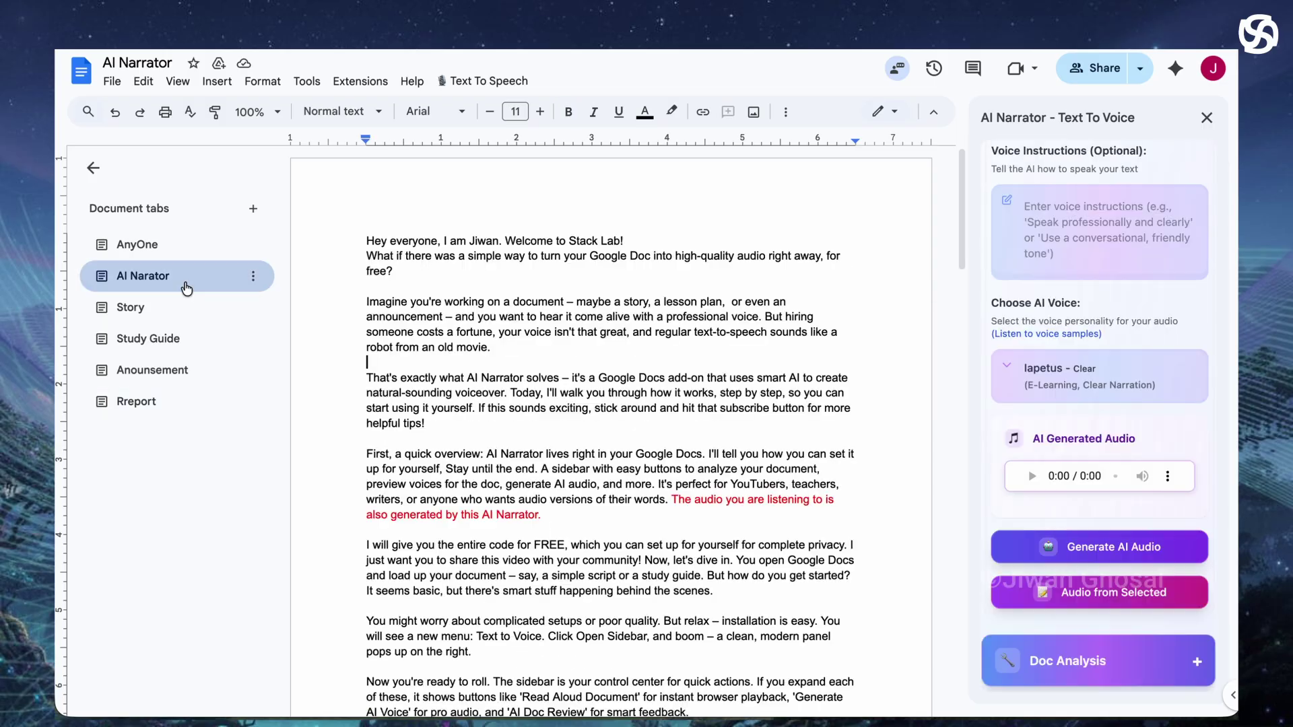
{"action": "left_click", "coordinate": [528, 319]}
{"action": "left_click_drag", "start_coordinate": [364, 239], "coordinate": [627, 243]}
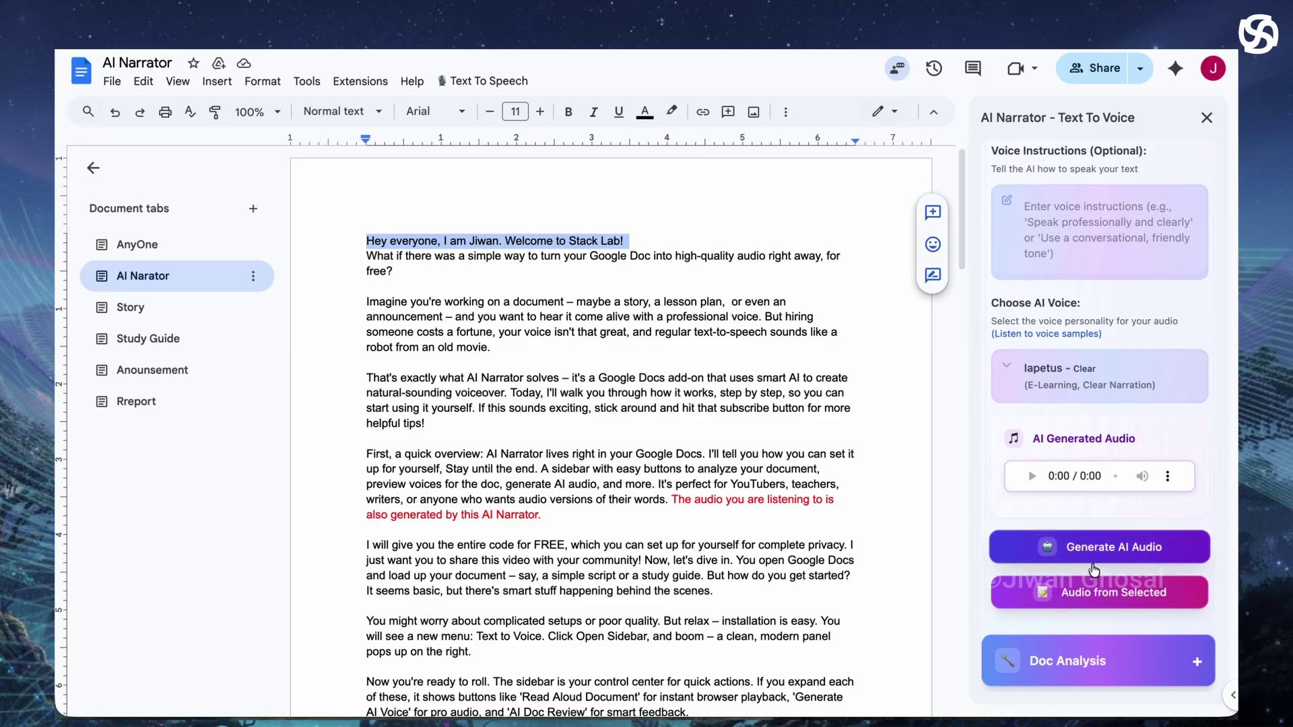
{"action": "left_click", "coordinate": [1093, 596]}
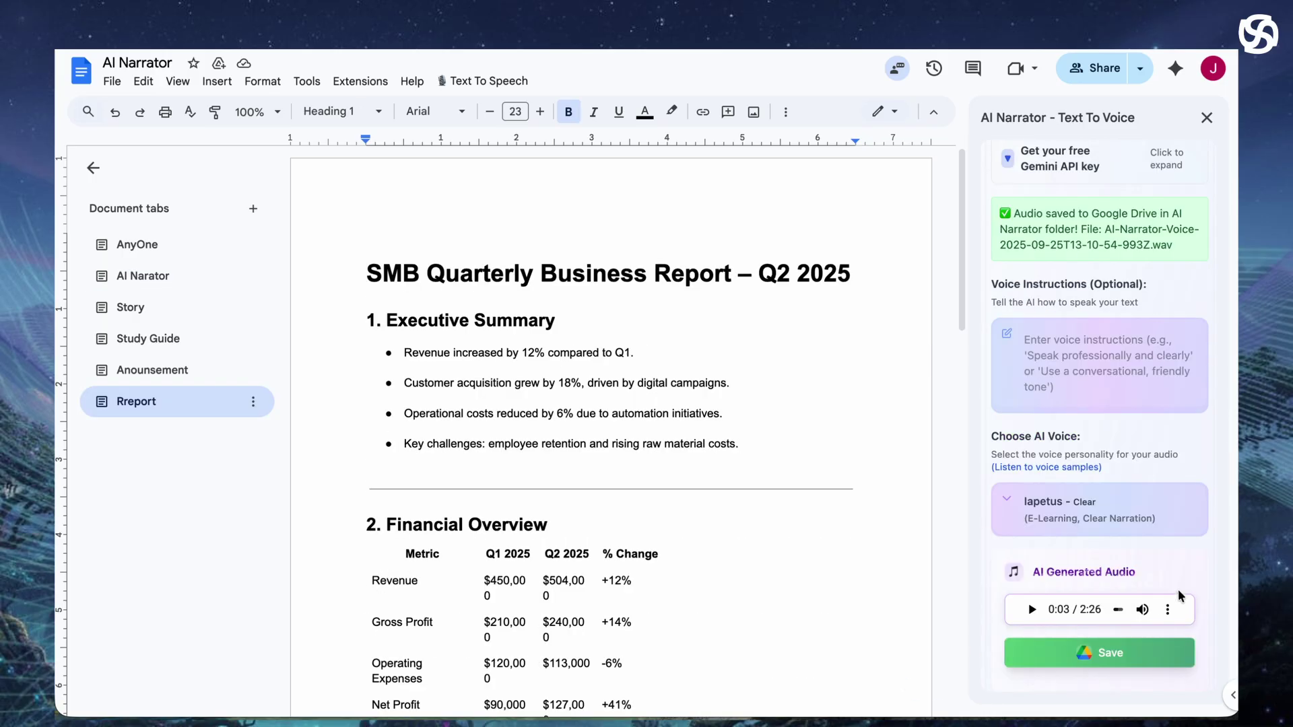
Save the report narration as AI-Narrator-Voice-2025-09-25T13-10-43-250Z.wav in Drive's AI Narrator folder.
{"action": "left_click", "coordinate": [1170, 609]}
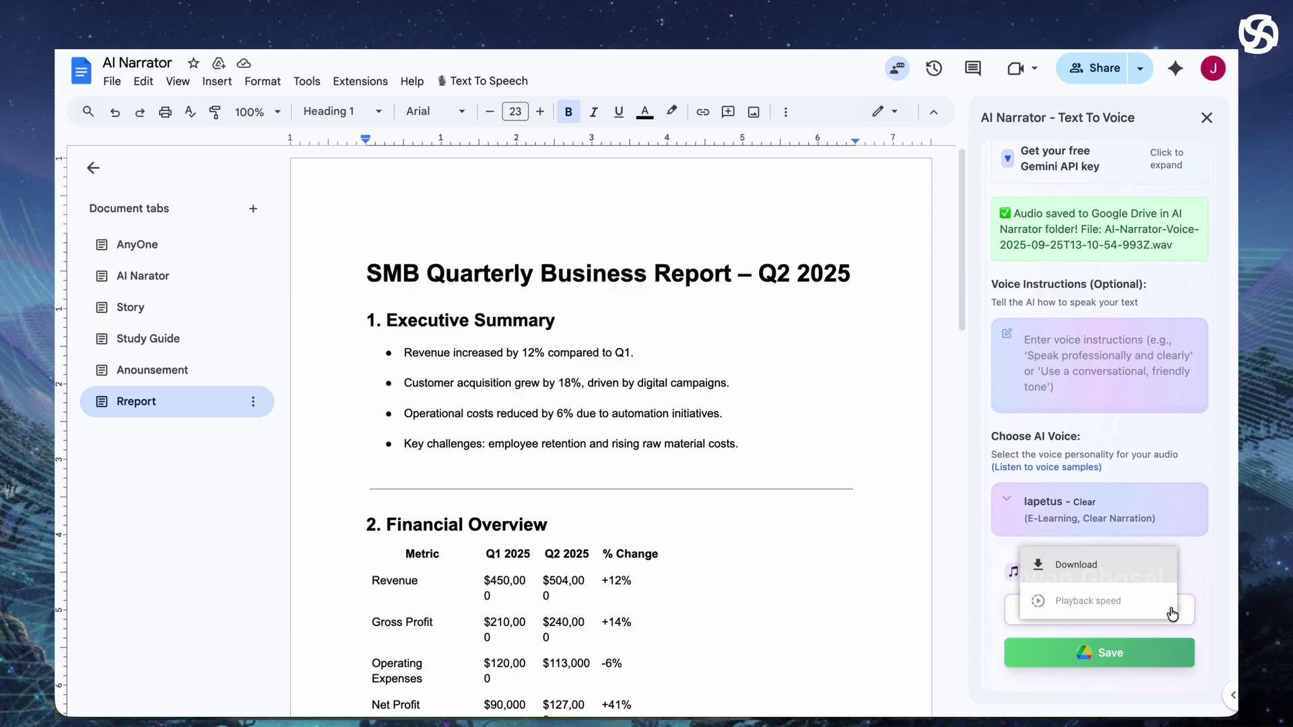
{"action": "left_click", "coordinate": [1078, 566]}
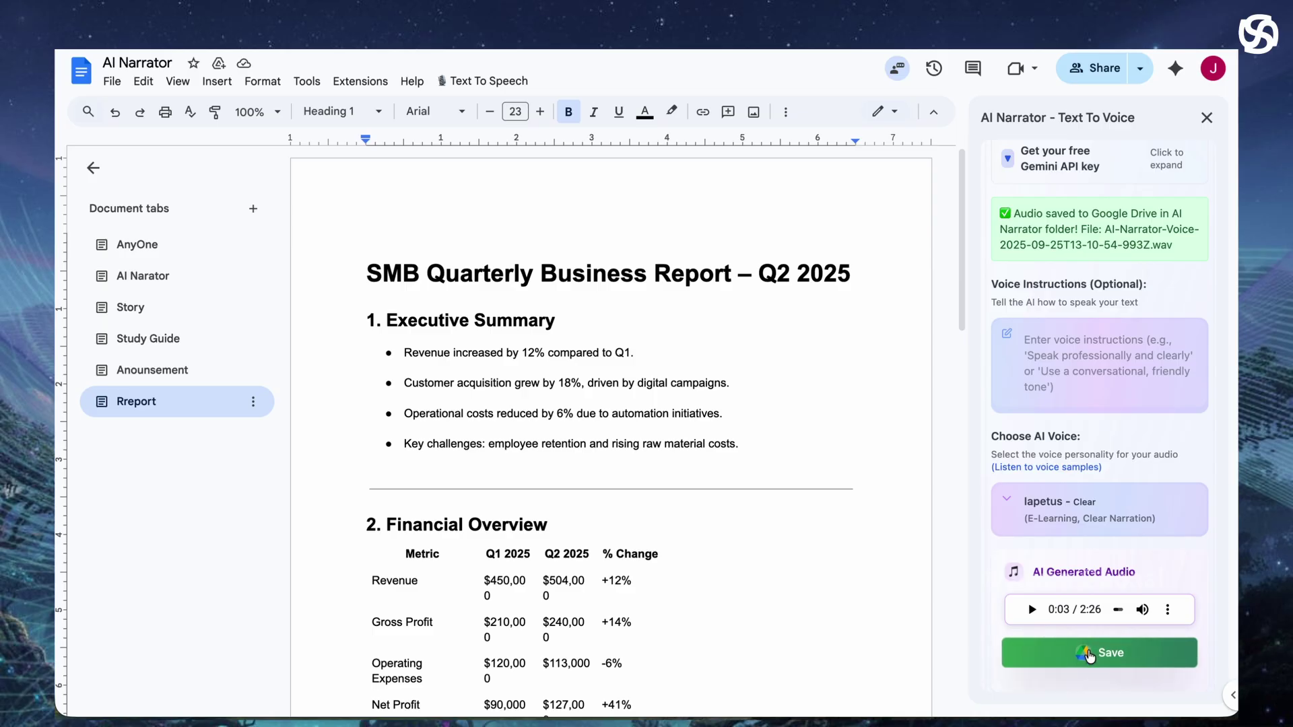
{"action": "left_click", "coordinate": [1090, 656]}
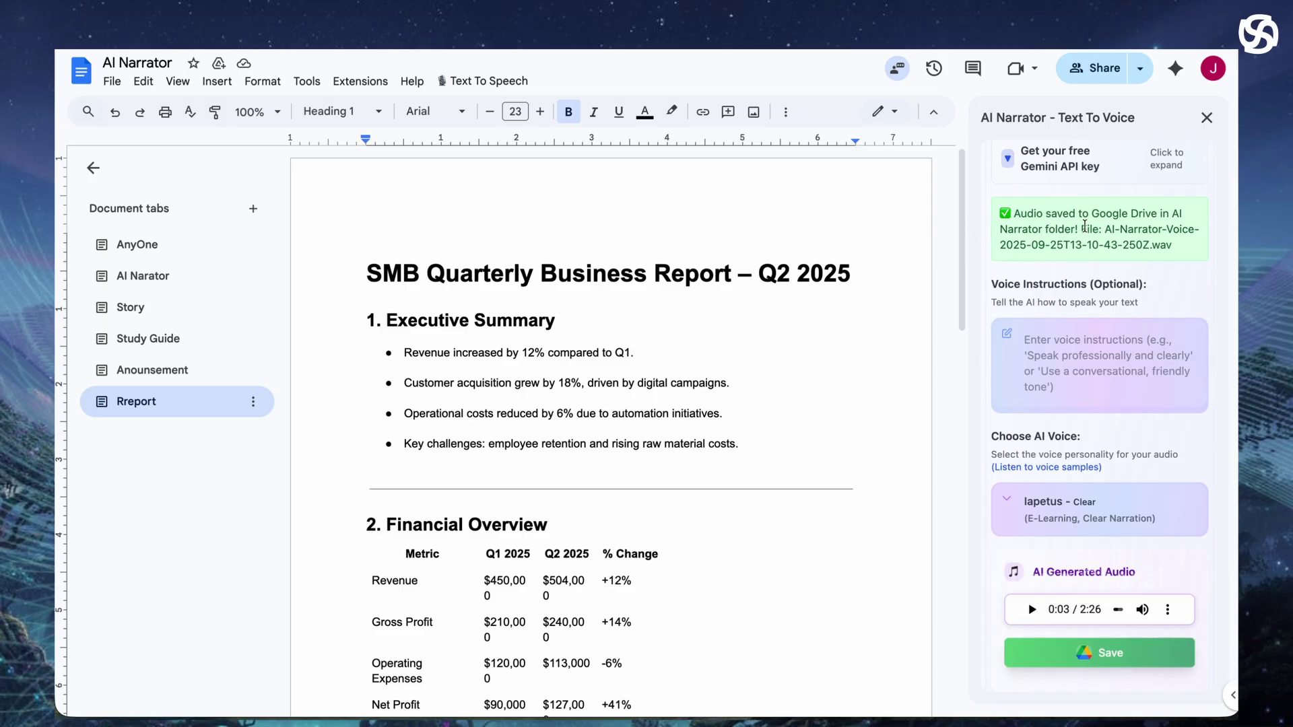
{"action": "left_click_drag", "start_coordinate": [1017, 214], "coordinate": [1191, 245]}
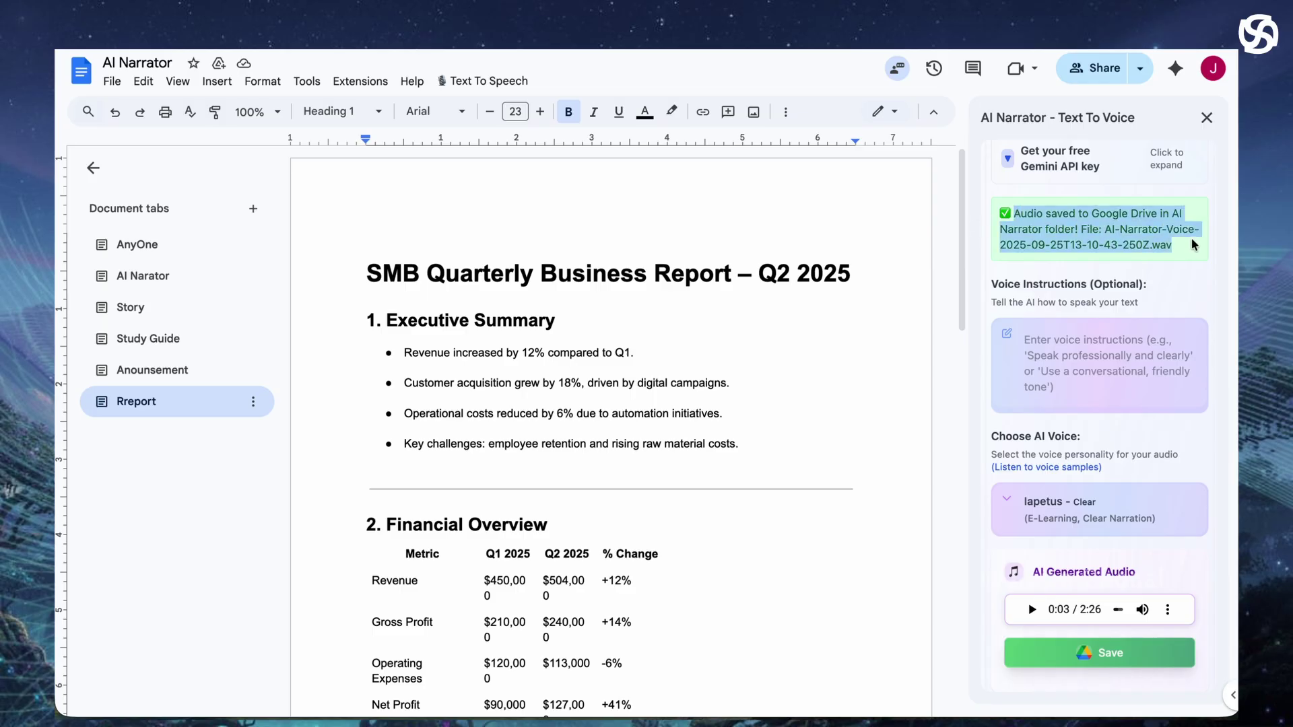
{"action": "left_click", "coordinate": [1185, 246]}
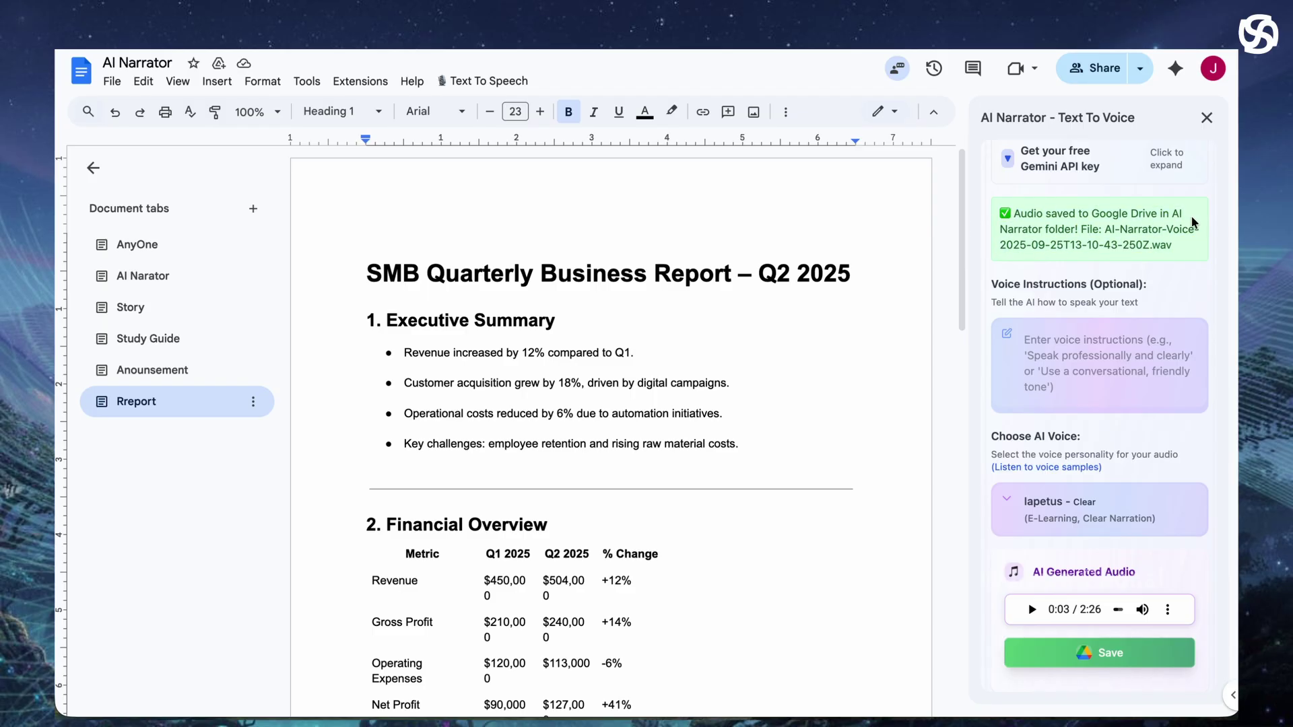
{"action": "left_click_drag", "start_coordinate": [1171, 217], "coordinate": [1072, 229]}
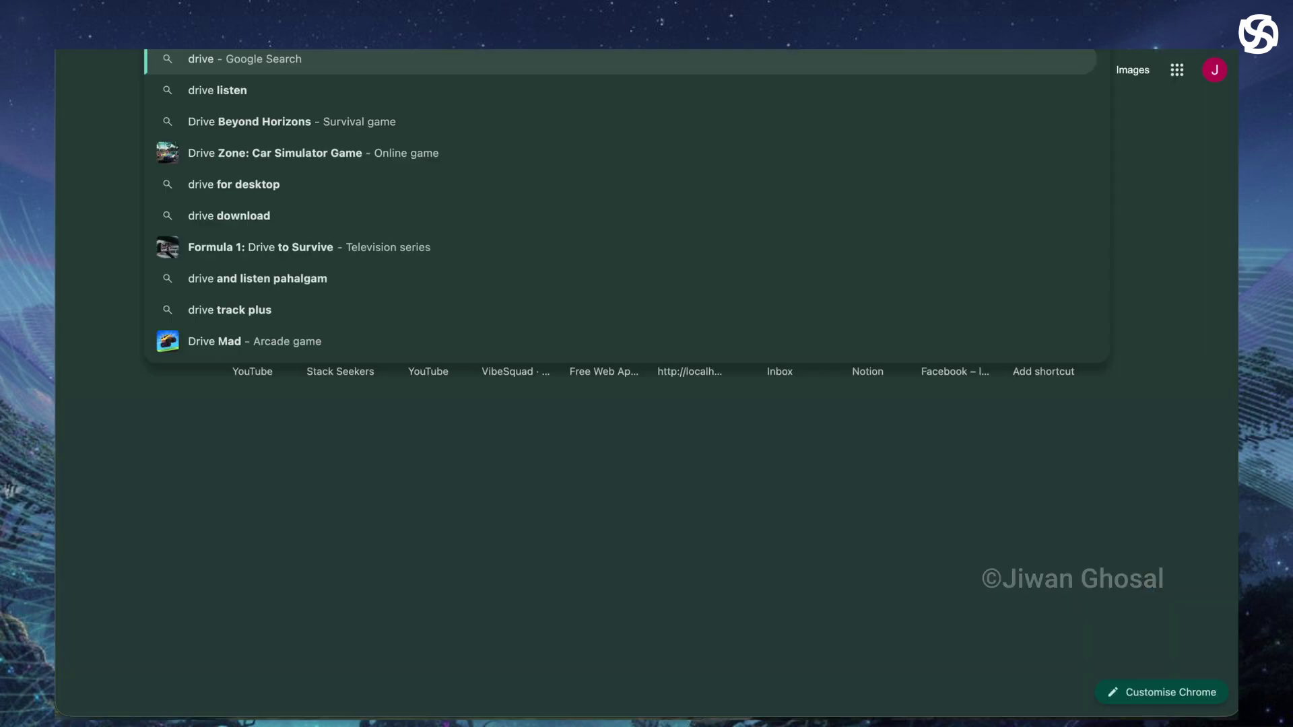
Search for Google Drive, open the AI Narrator folder of three .wav files, and dismiss the 'Move a file' tips.
{"action": "type", "text": "gogo"}
{"action": "key", "text": "Return"}
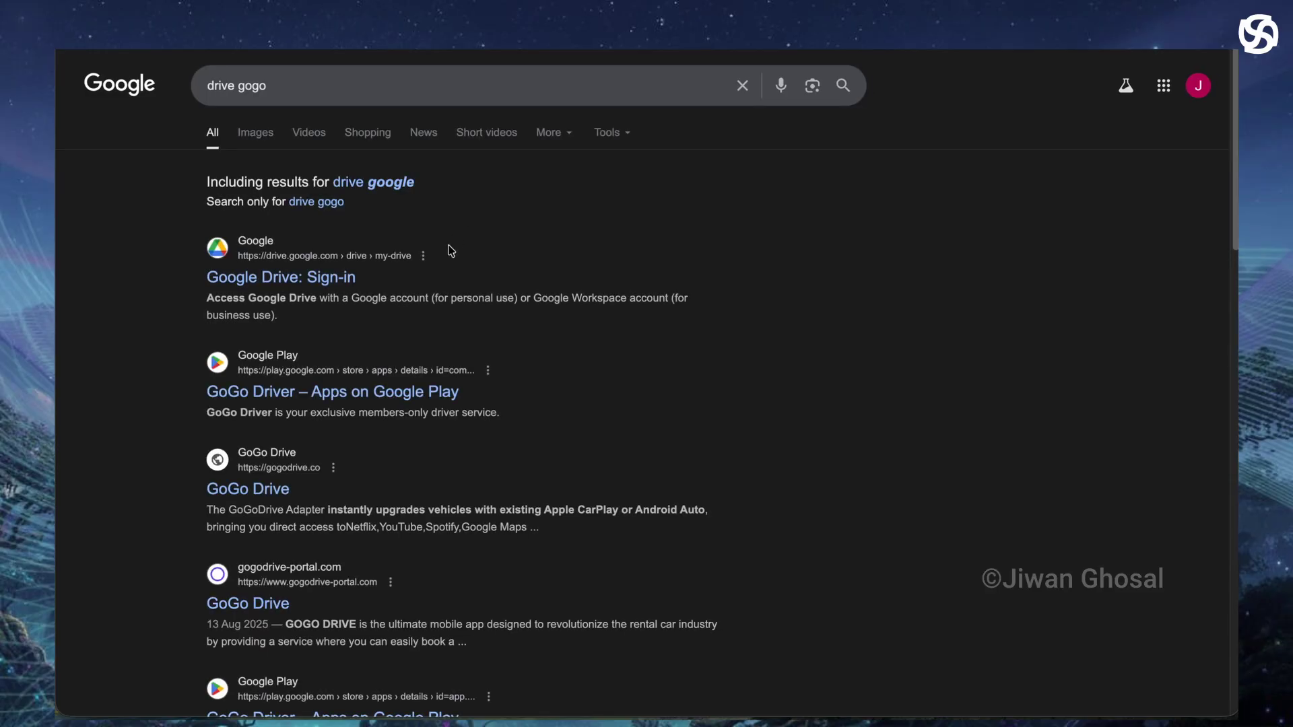
{"action": "left_click", "coordinate": [307, 273]}
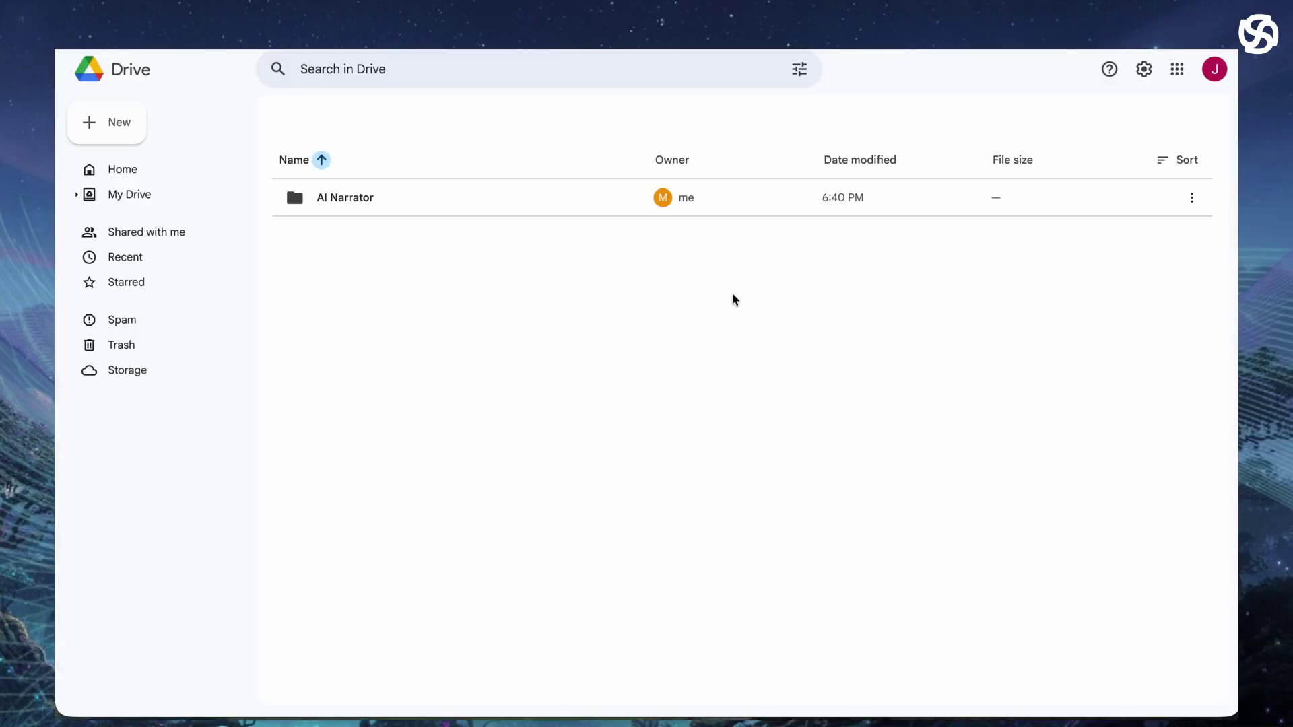
{"action": "left_click", "coordinate": [344, 241]}
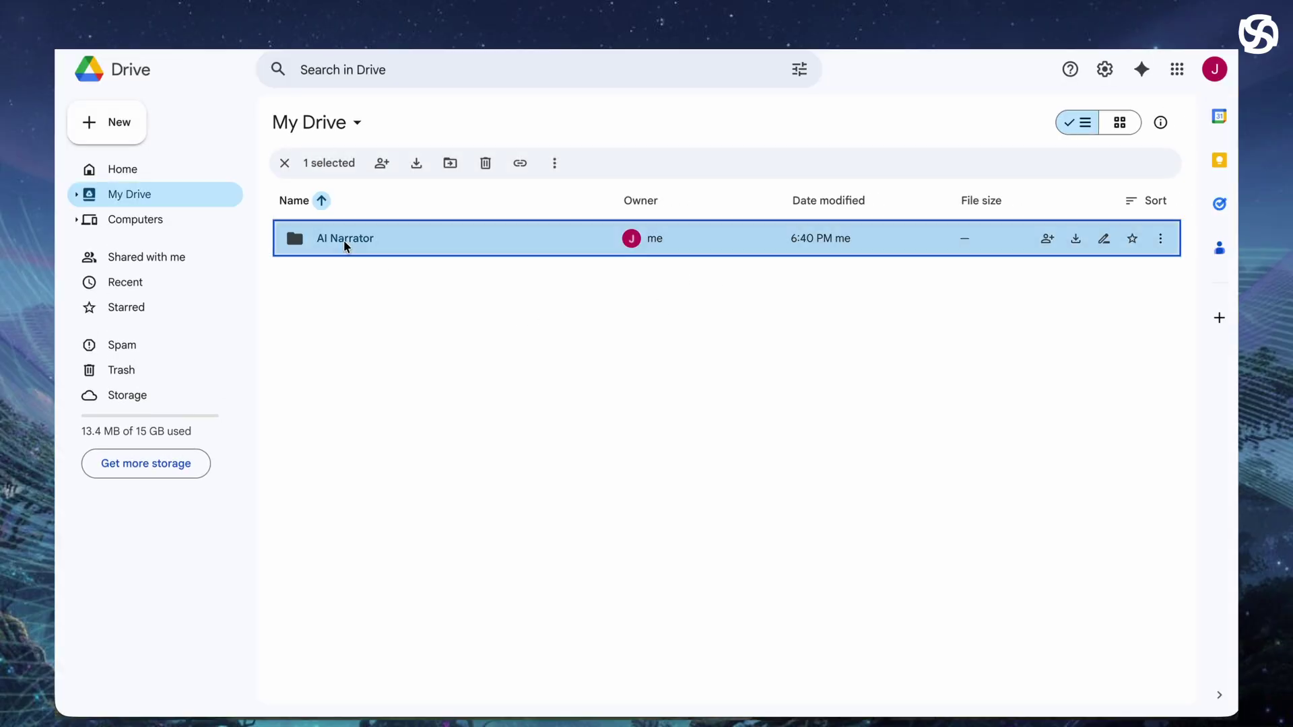
{"action": "double_click", "coordinate": [344, 240]}
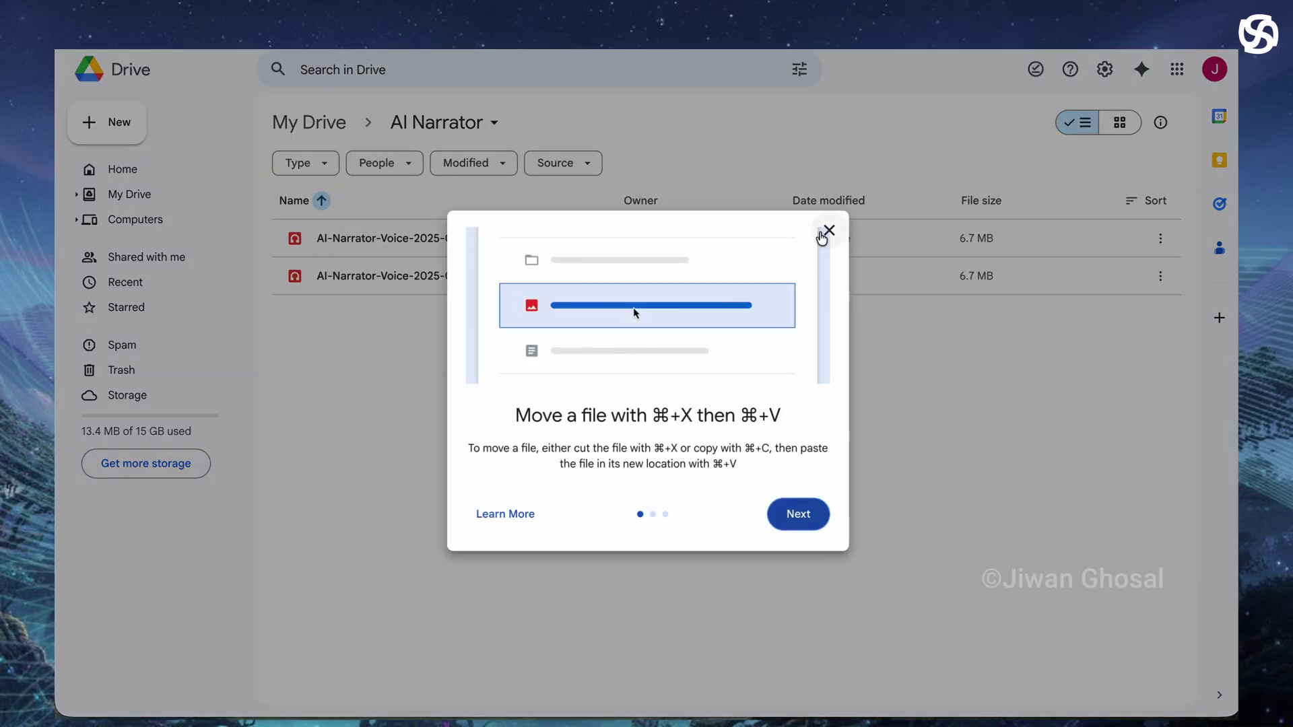
{"action": "left_click", "coordinate": [829, 233]}
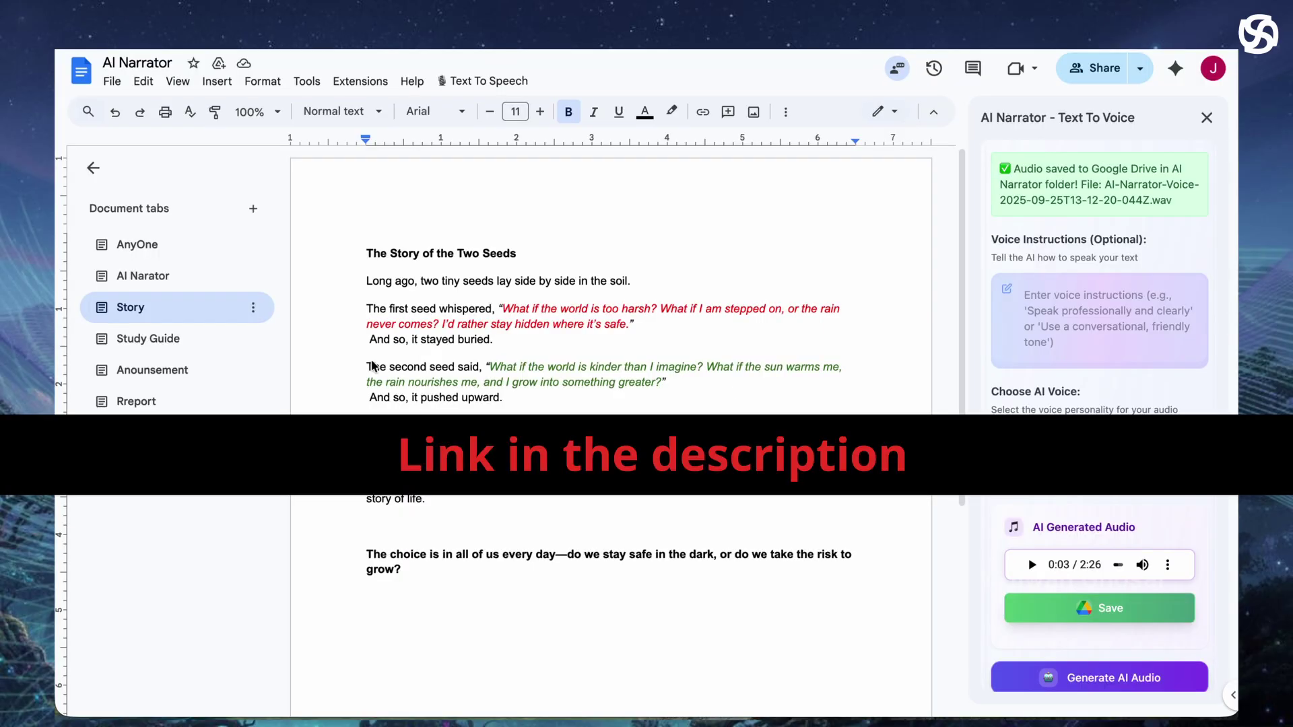
Duplicate the document with its attached script as 'Copy of AI Narrator'.
{"action": "left_click", "coordinate": [112, 82]}
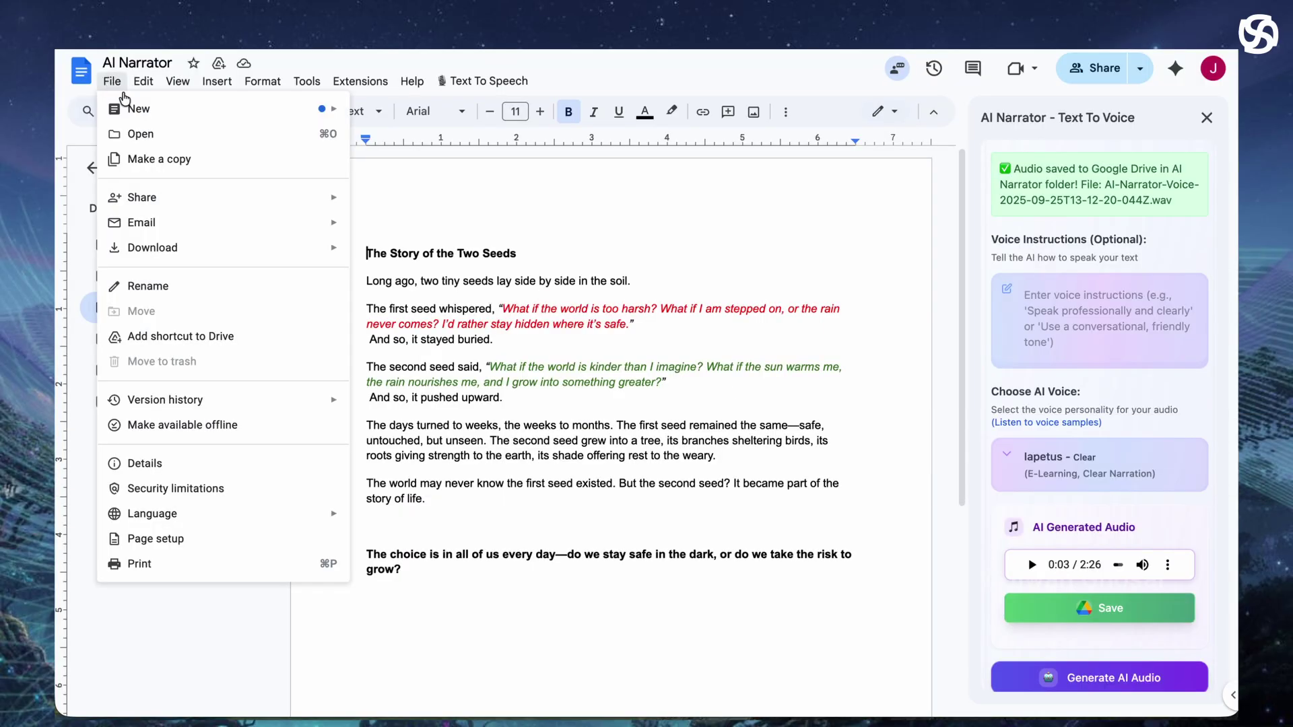
{"action": "left_click", "coordinate": [156, 161]}
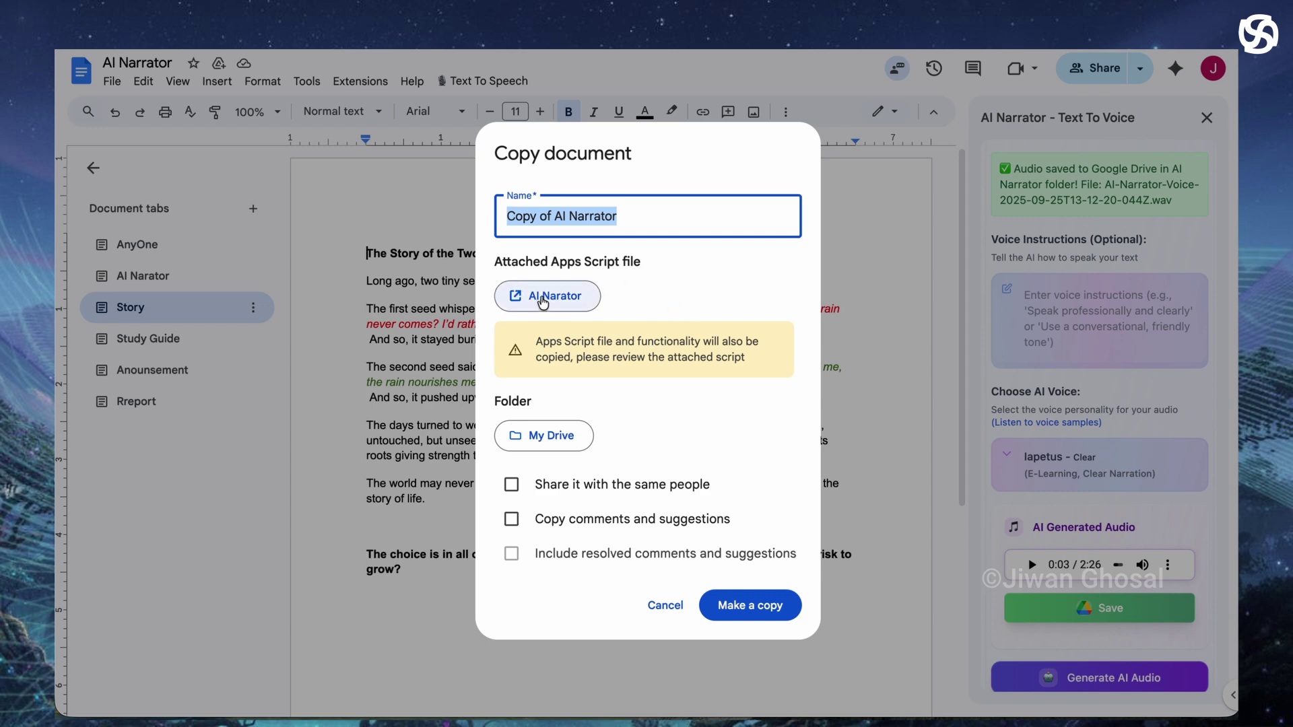
{"action": "left_click_drag", "start_coordinate": [632, 266], "coordinate": [496, 261]}
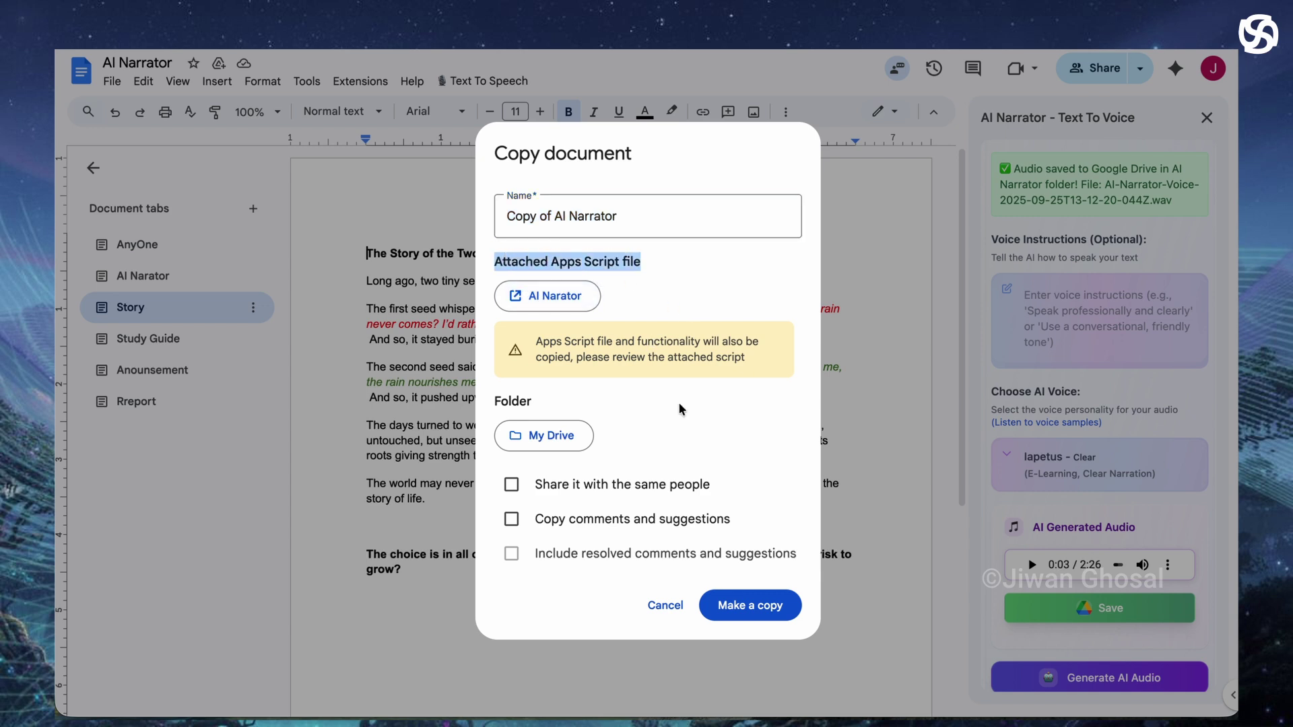
{"action": "left_click", "coordinate": [751, 604]}
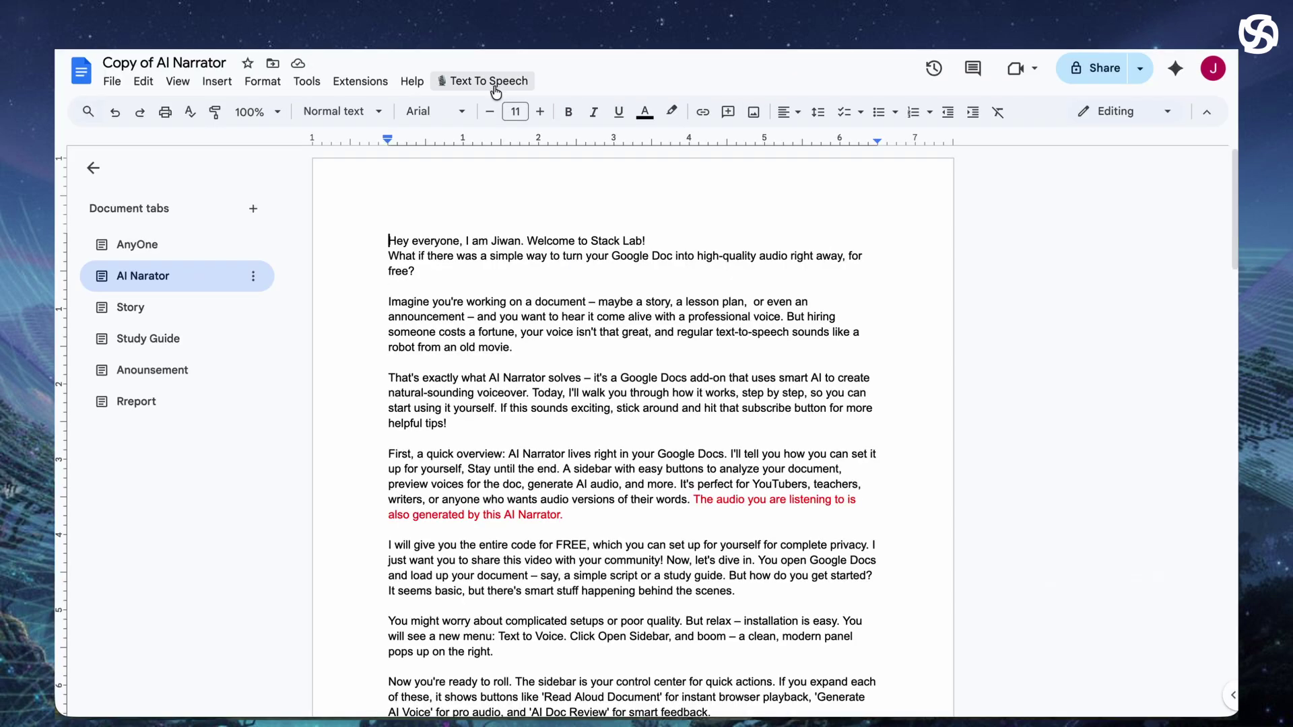
Open the AI Narrator sidebar in the copy and agree to authorize its script.
{"action": "left_click", "coordinate": [490, 81]}
{"action": "left_click", "coordinate": [491, 109]}
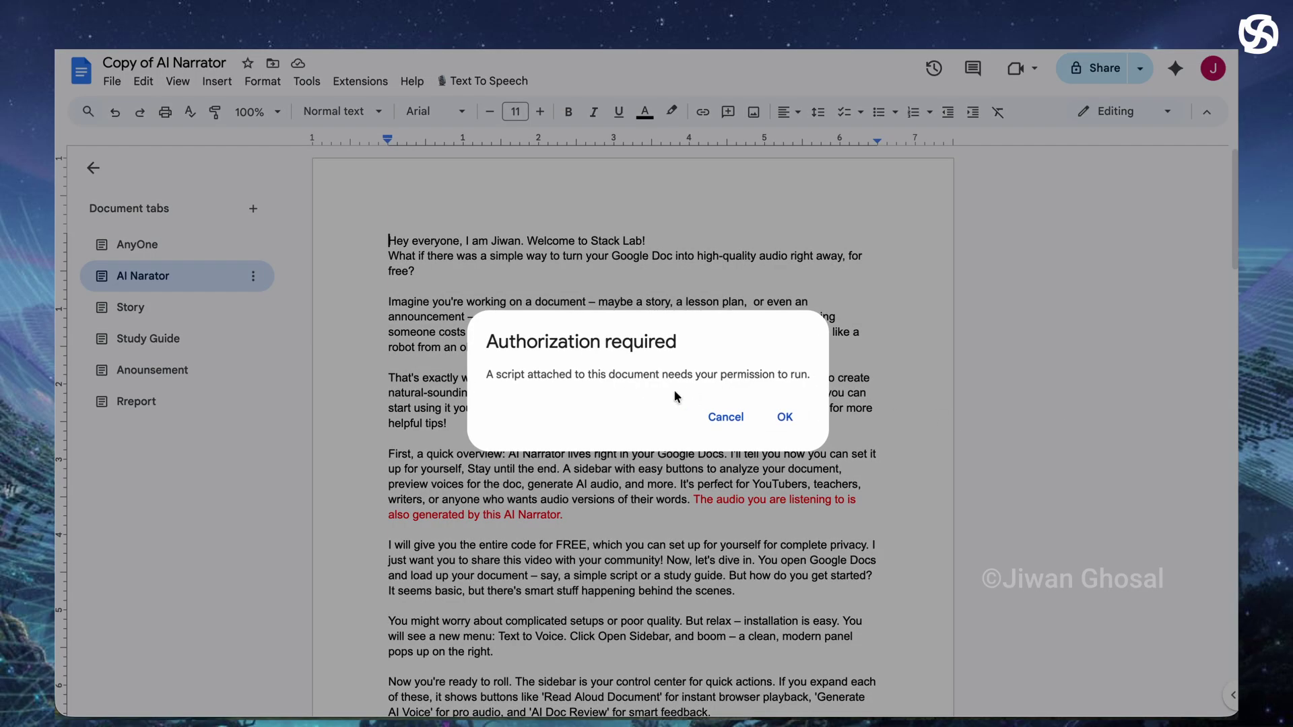
{"action": "left_click_drag", "start_coordinate": [485, 341], "coordinate": [678, 349]}
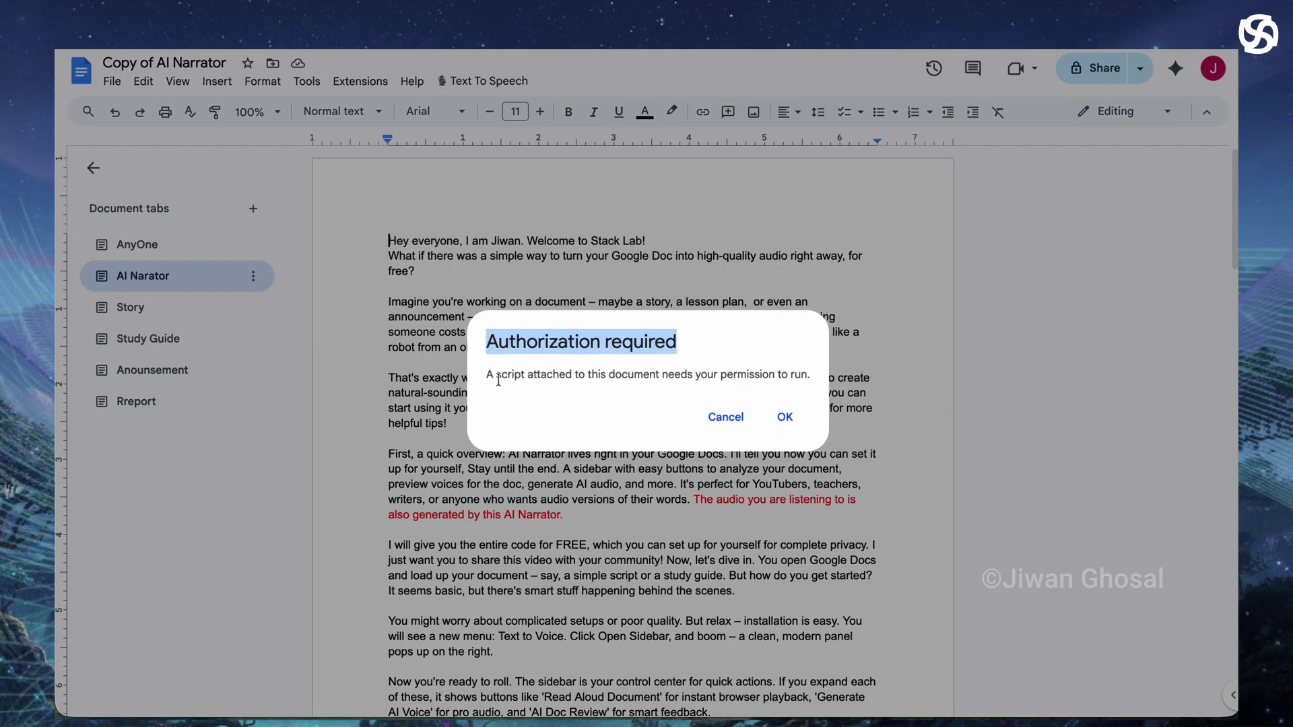
{"action": "left_click_drag", "start_coordinate": [487, 375], "coordinate": [837, 384]}
{"action": "left_click", "coordinate": [785, 417]}
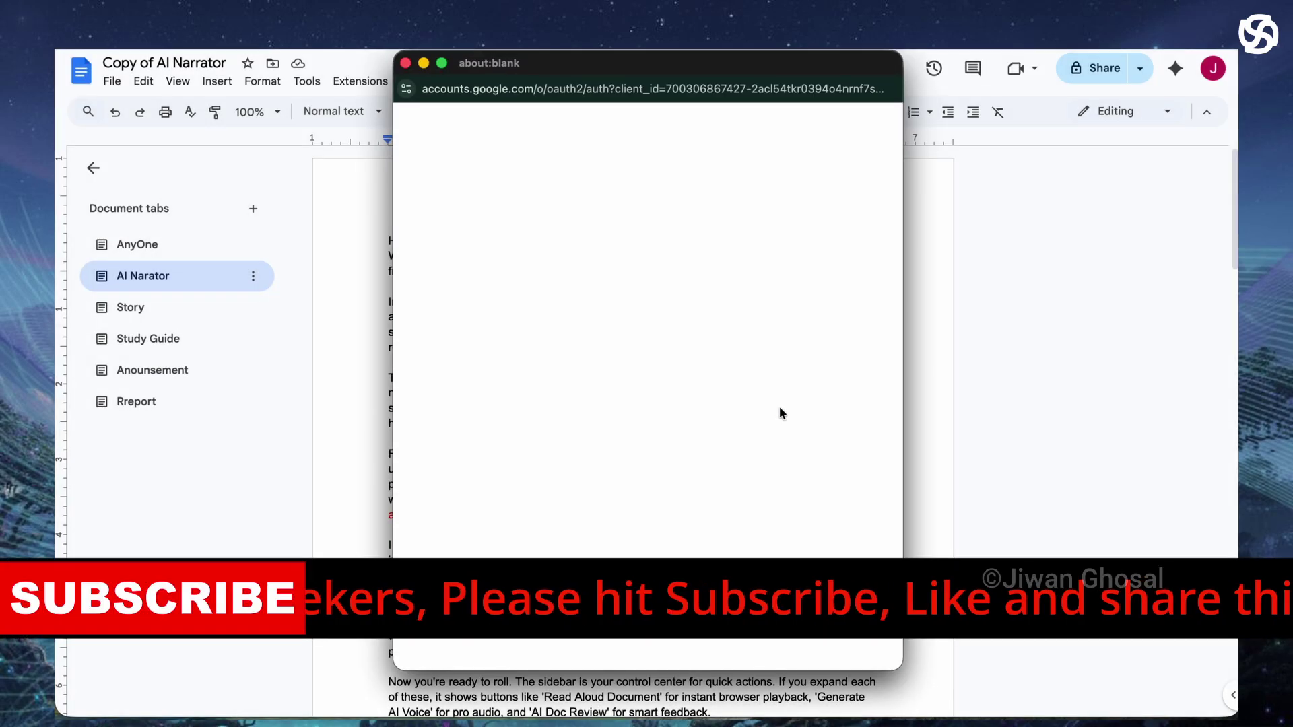
Choose the account, proceed past the unverified app warning, and grant all requested permissions.
{"action": "left_click", "coordinate": [741, 351]}
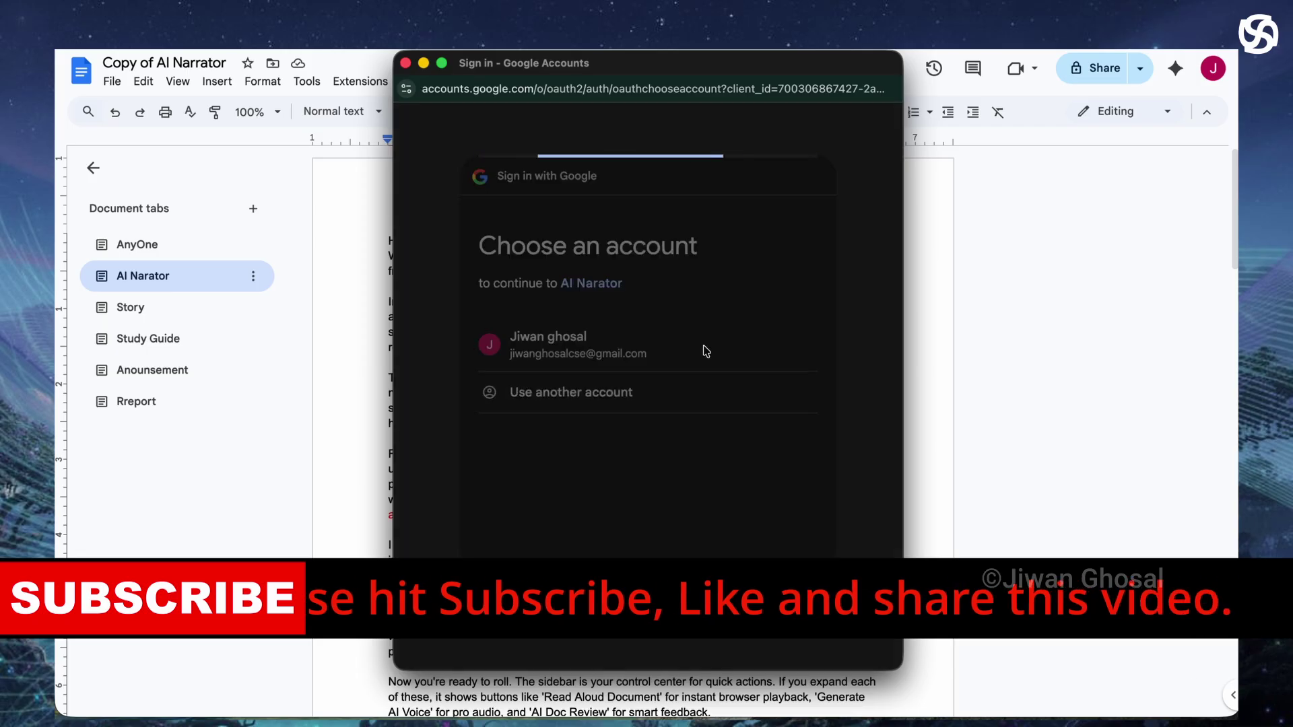
{"action": "left_click", "coordinate": [434, 395]}
{"action": "left_click", "coordinate": [465, 508]}
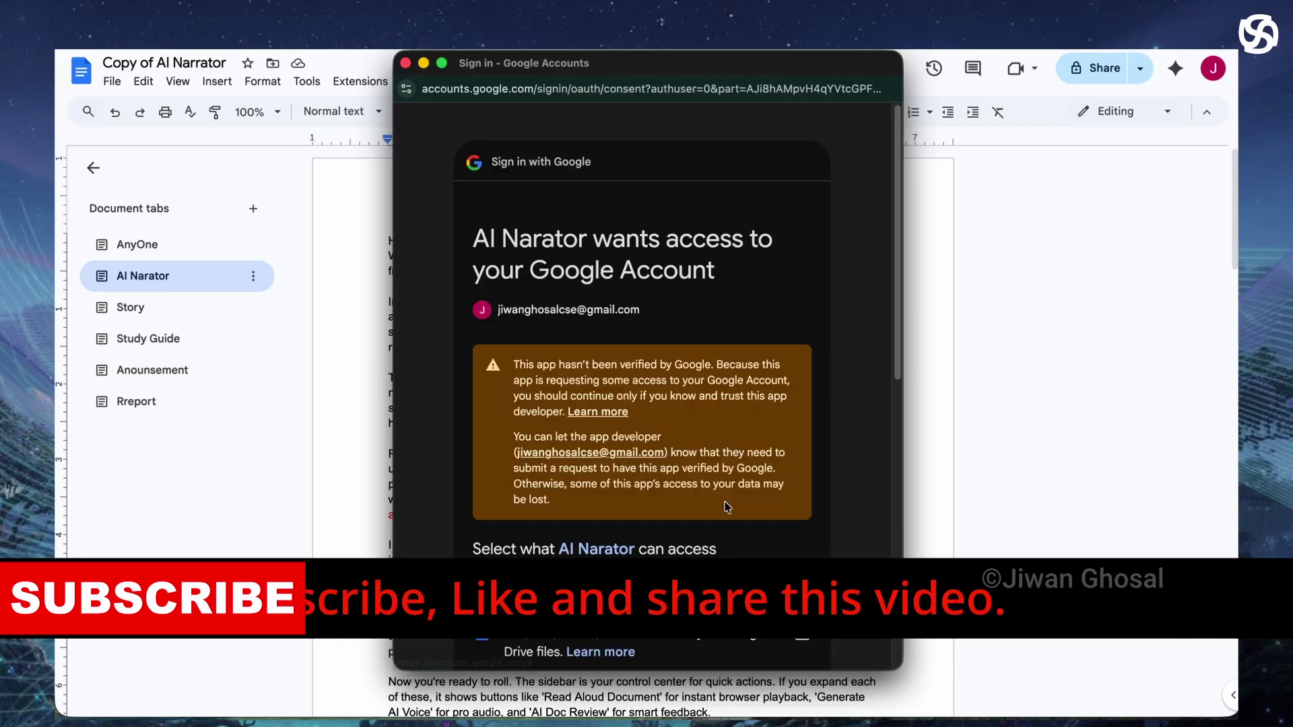
{"action": "left_click", "coordinate": [482, 235]}
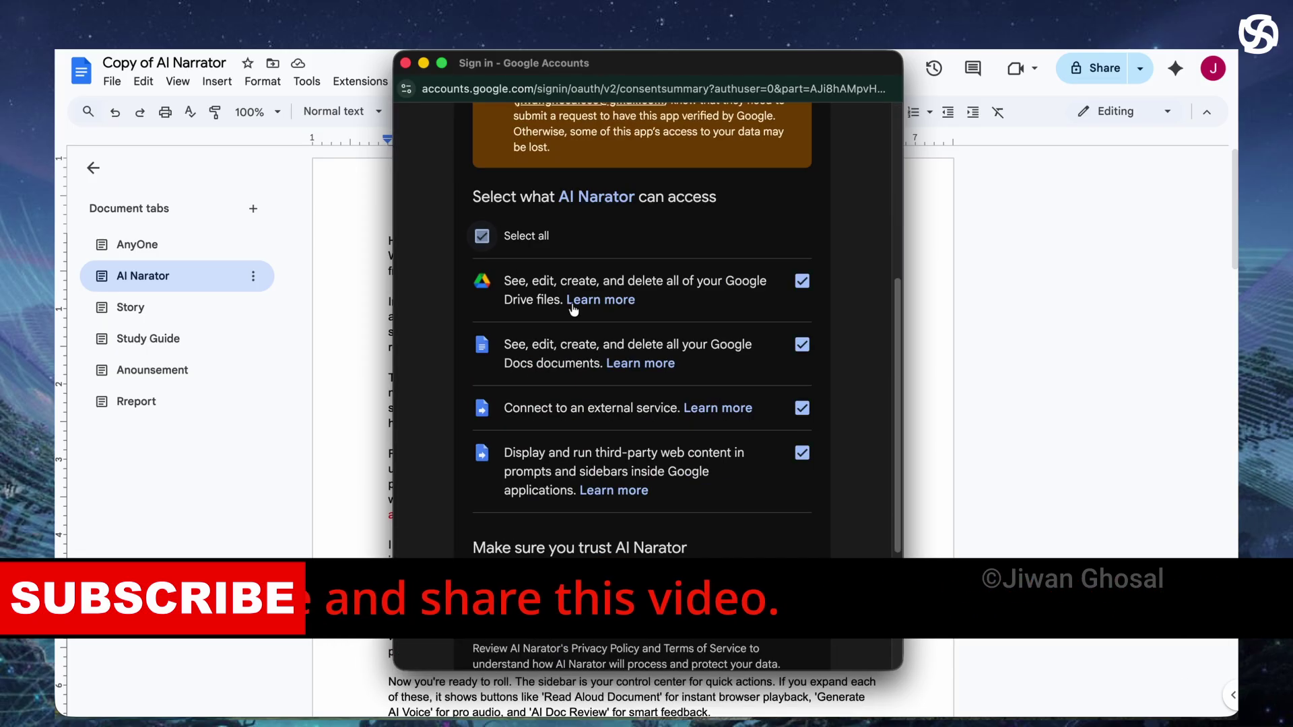
{"action": "scroll", "coordinate": [735, 506], "scroll_direction": "down", "scroll_amount": 3}
{"action": "left_click", "coordinate": [729, 548]}
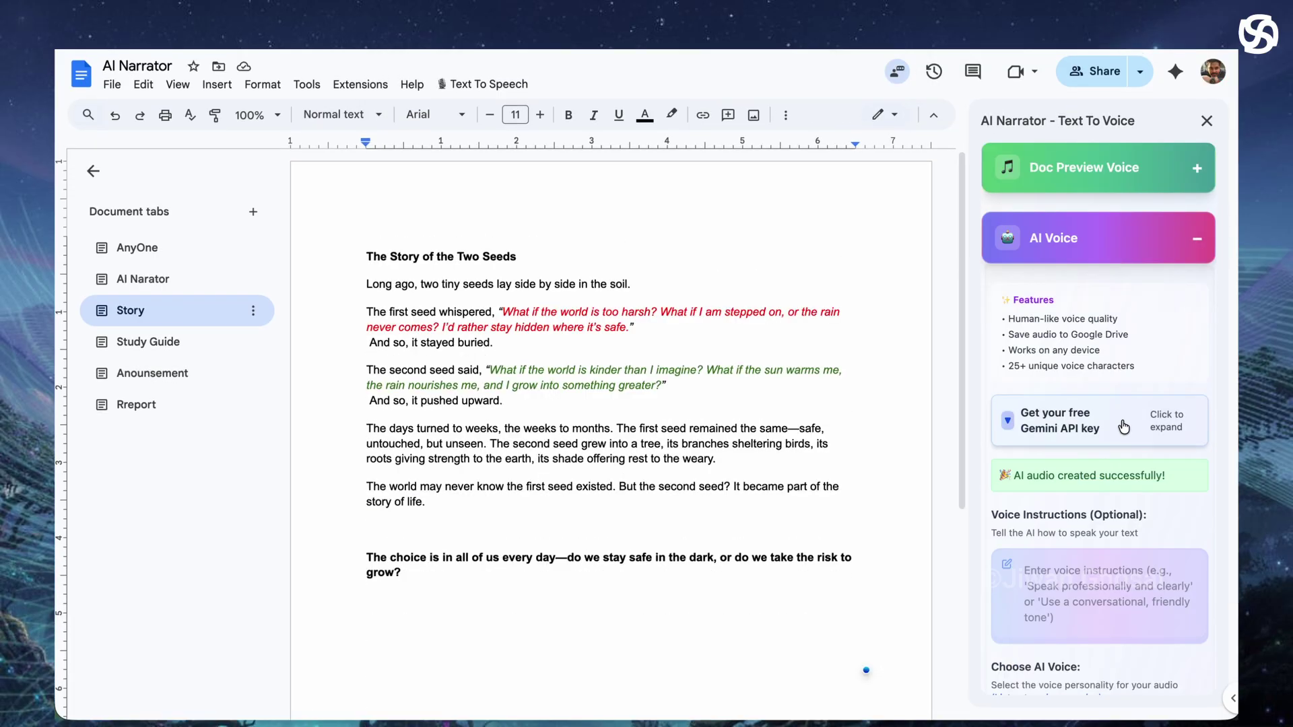
Run Doc Analysis on The Story of the Two Seeds and review its message, tone and style results.
{"action": "scroll", "coordinate": [1116, 480], "scroll_direction": "down", "scroll_amount": 5}
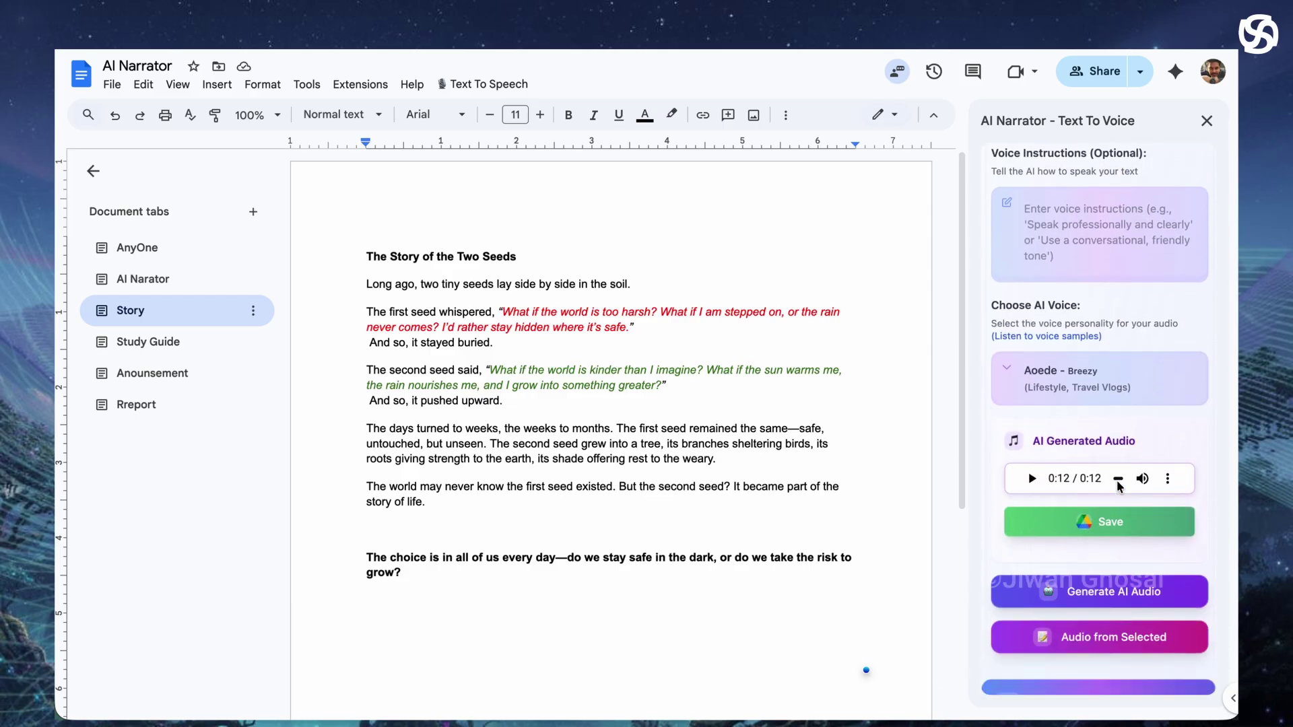
{"action": "scroll", "coordinate": [1117, 480], "scroll_direction": "down", "scroll_amount": 3}
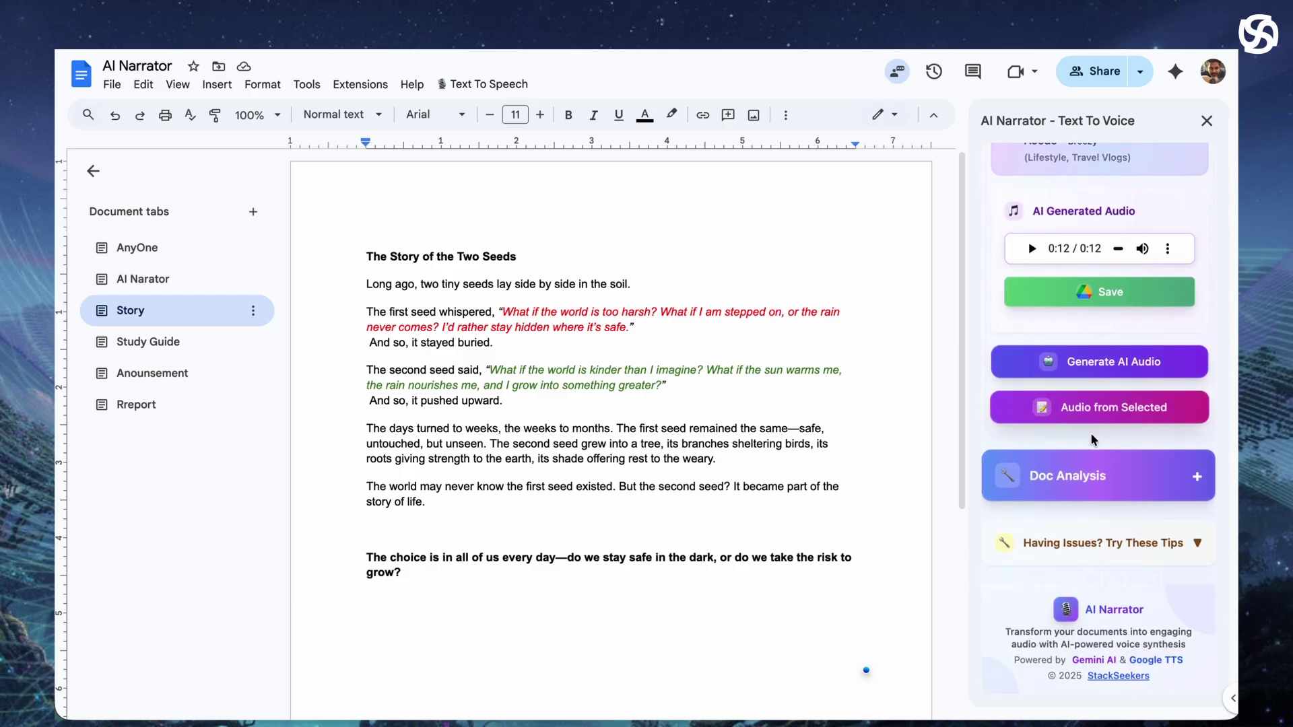
{"action": "left_click", "coordinate": [1108, 484]}
{"action": "scroll", "coordinate": [1110, 485], "scroll_direction": "down", "scroll_amount": 8}
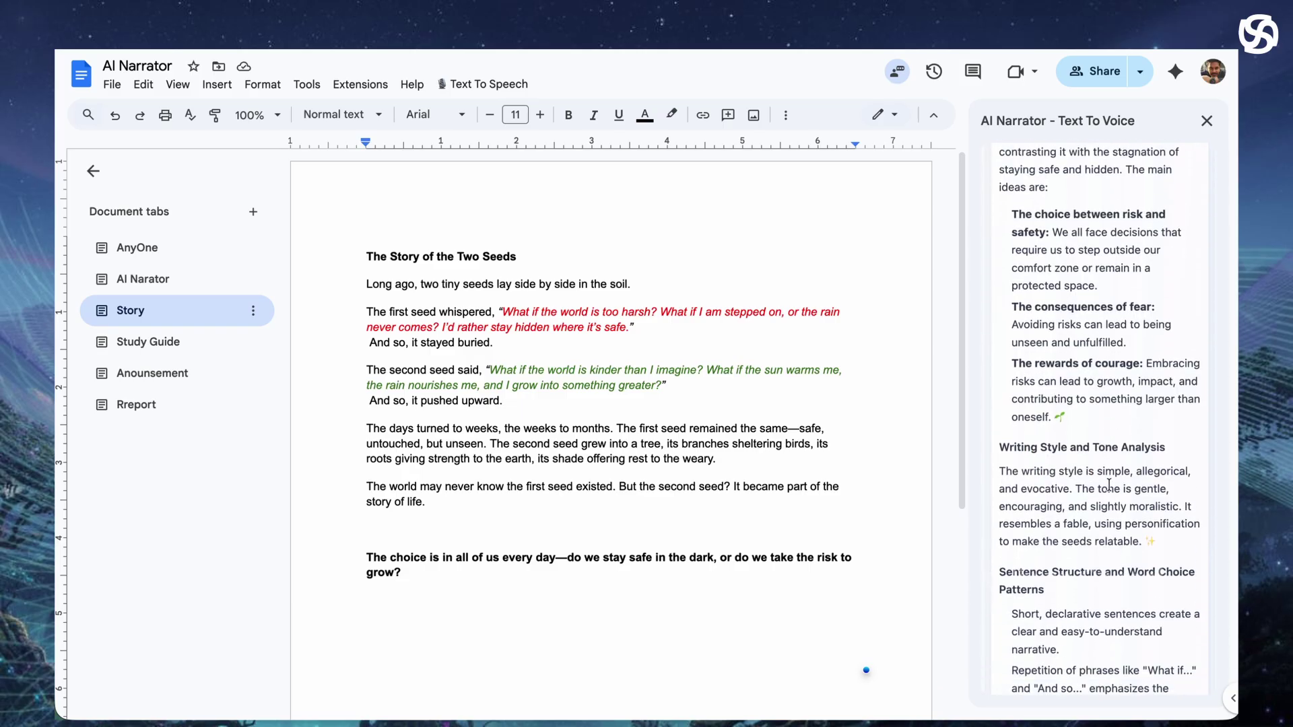
{"action": "scroll", "coordinate": [1109, 484], "scroll_direction": "up", "scroll_amount": 10}
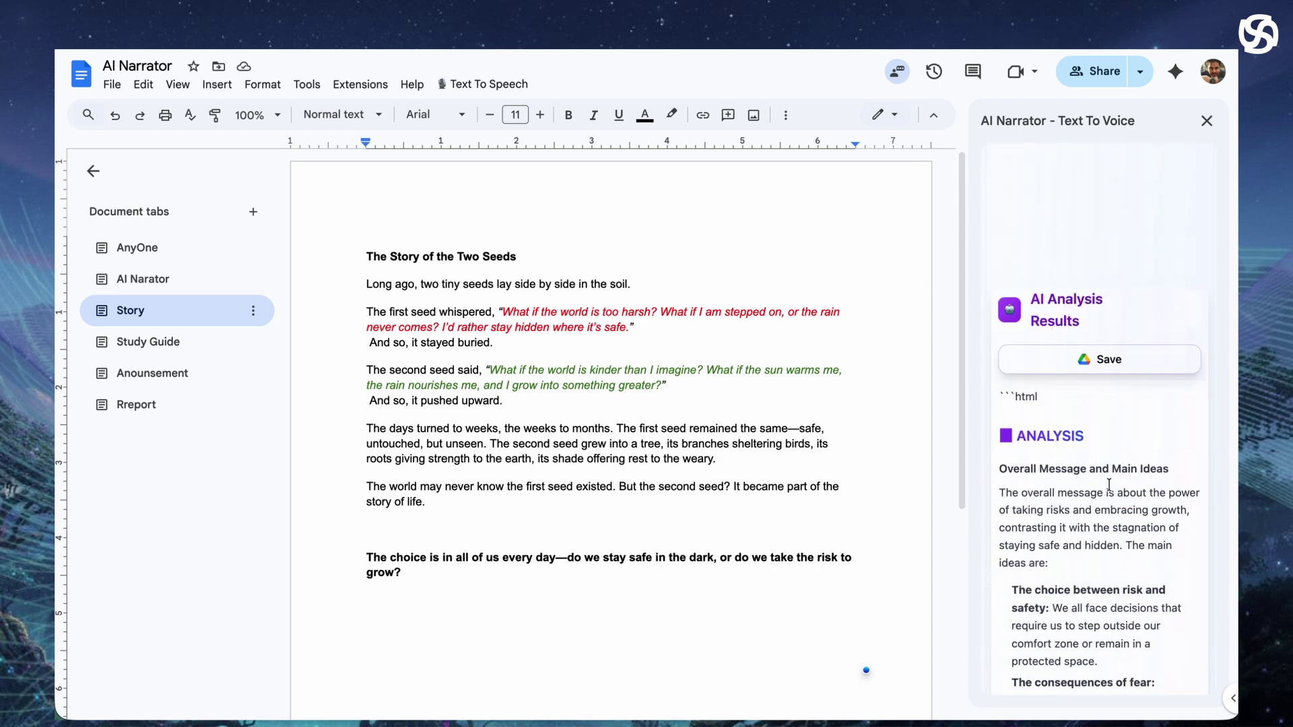
{"action": "scroll", "coordinate": [1109, 484], "scroll_direction": "down", "scroll_amount": 3}
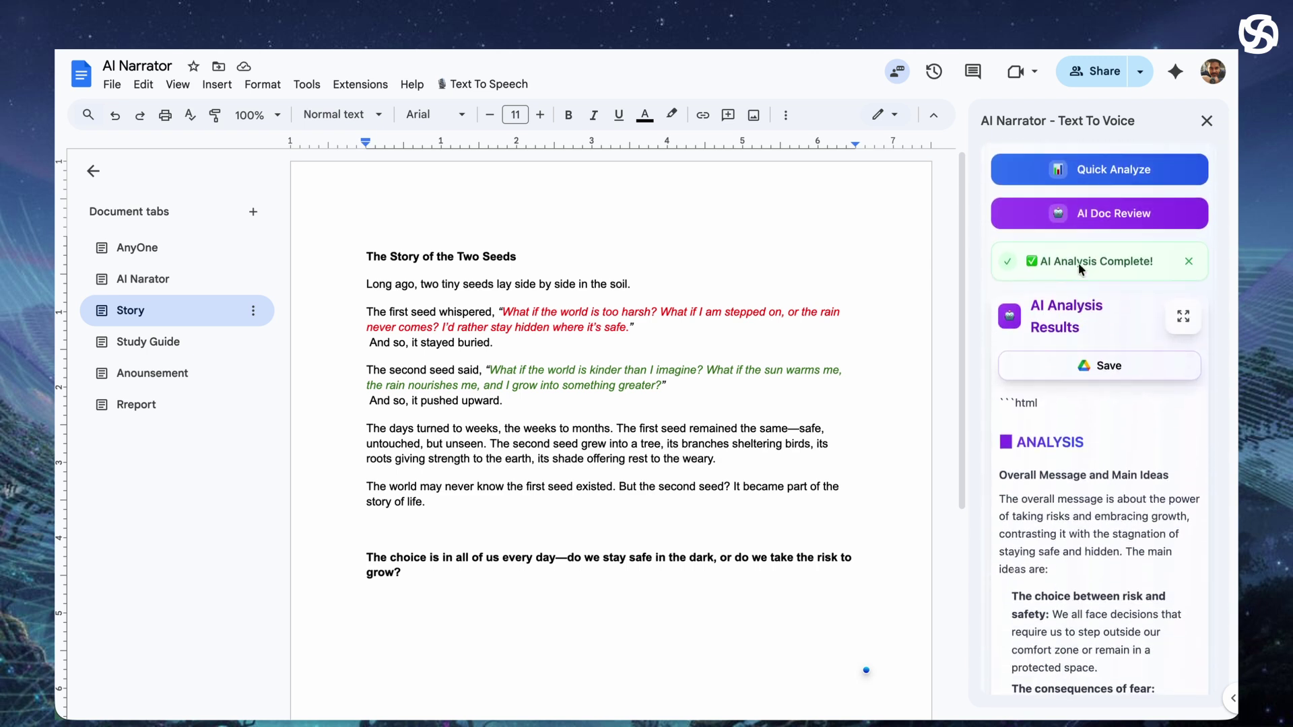
{"action": "scroll", "coordinate": [1085, 303], "scroll_direction": "up", "scroll_amount": 5}
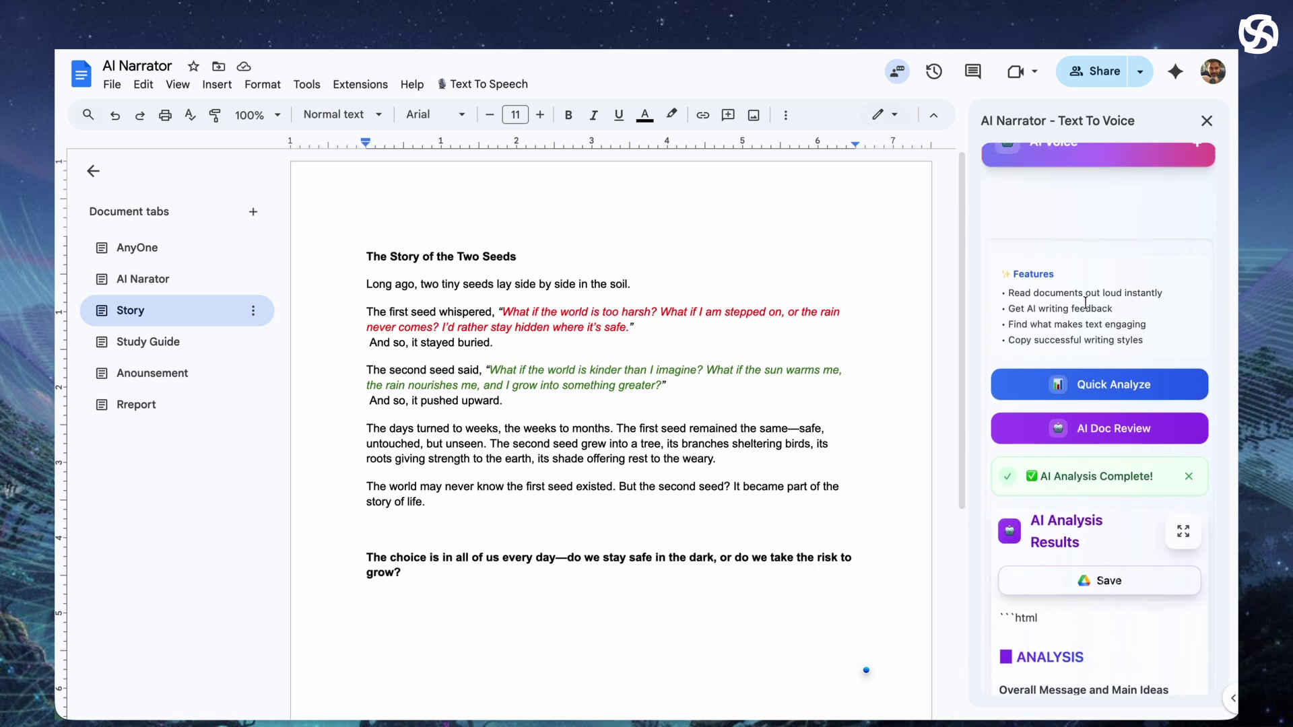
{"action": "scroll", "coordinate": [1085, 303], "scroll_direction": "down", "scroll_amount": 2}
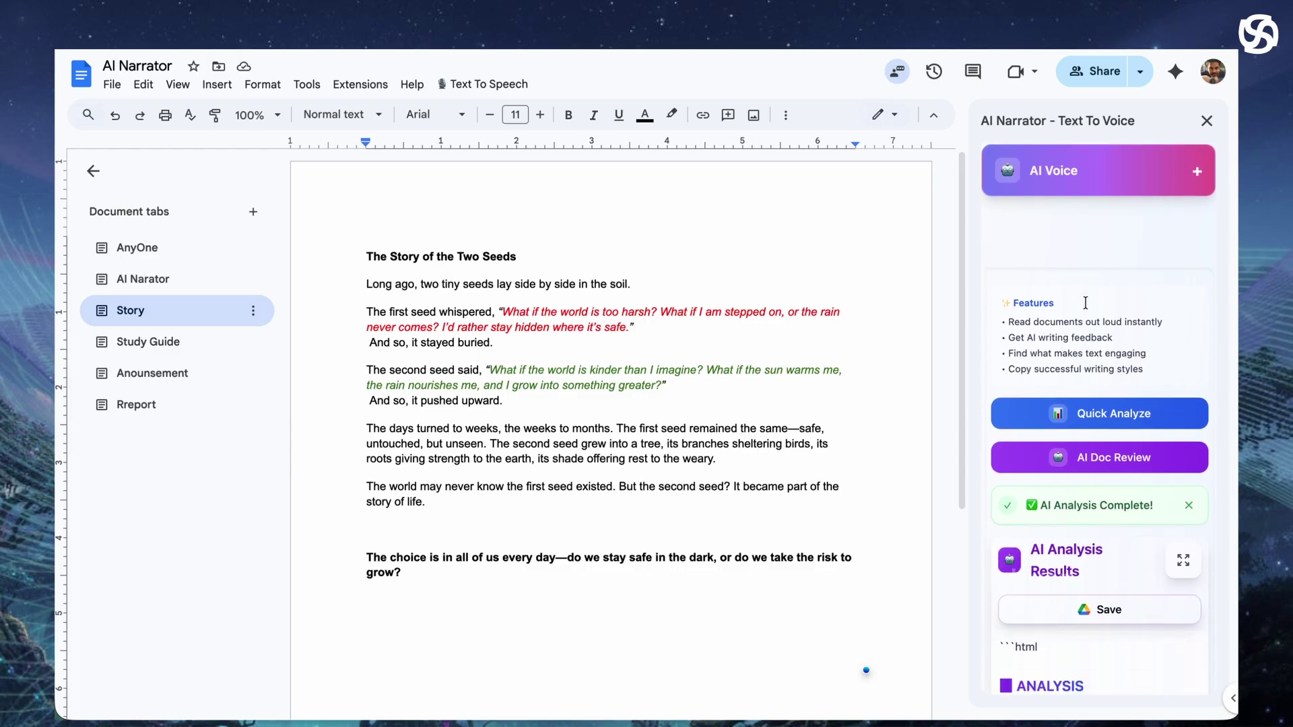
{"action": "scroll", "coordinate": [1085, 304], "scroll_direction": "down", "scroll_amount": 8}
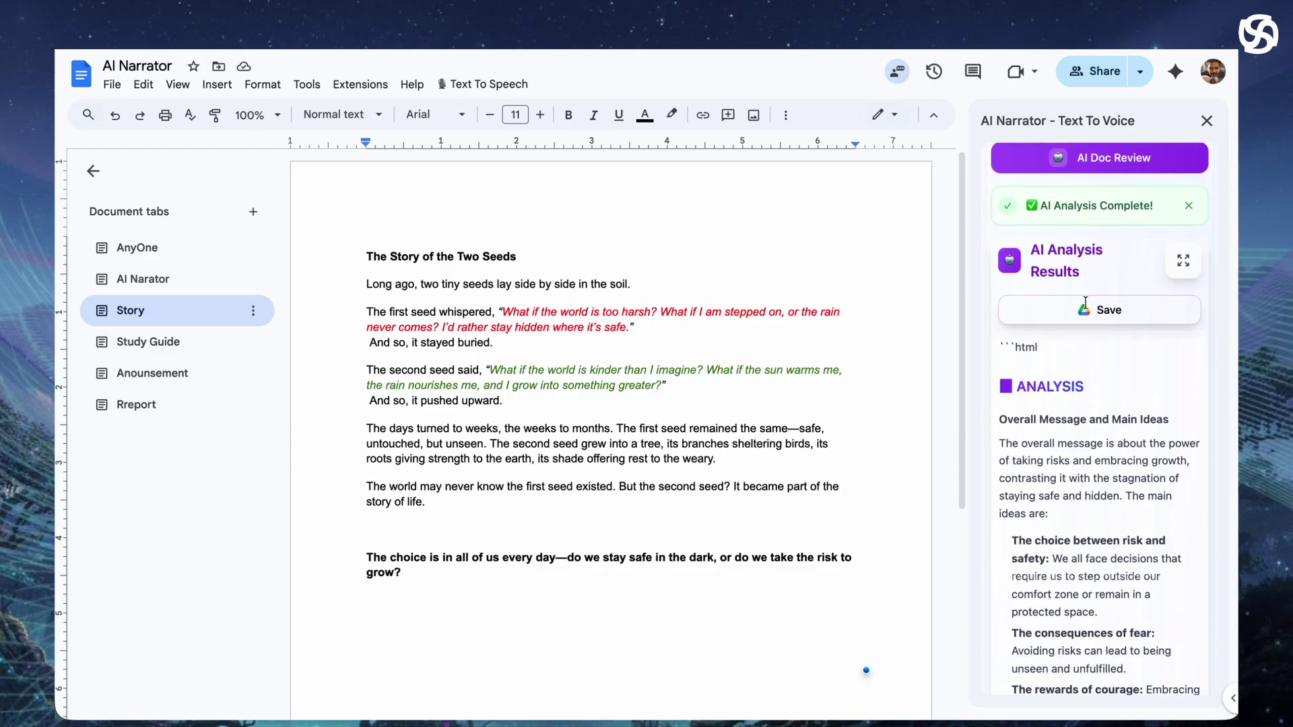
{"action": "scroll", "coordinate": [1085, 303], "scroll_direction": "up", "scroll_amount": 5}
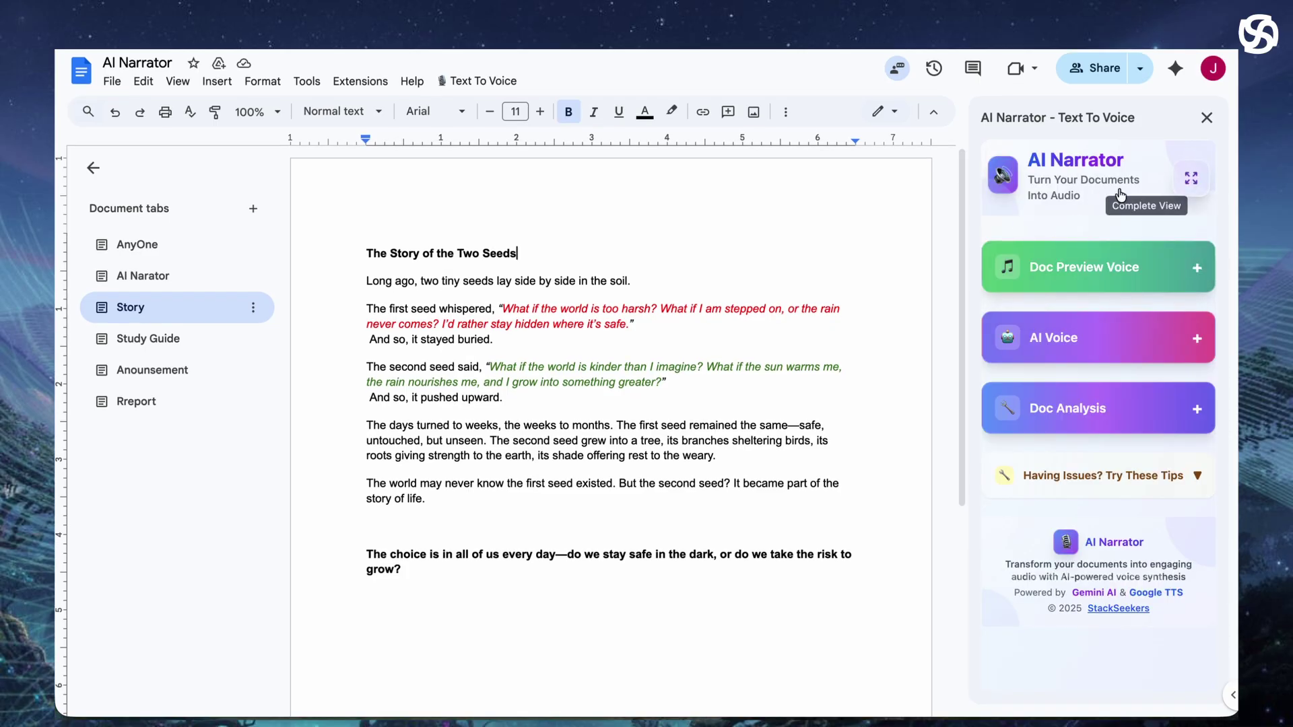
Reopen the AI Narrator sidebar from the add-on menu.
{"action": "left_click", "coordinate": [463, 82]}
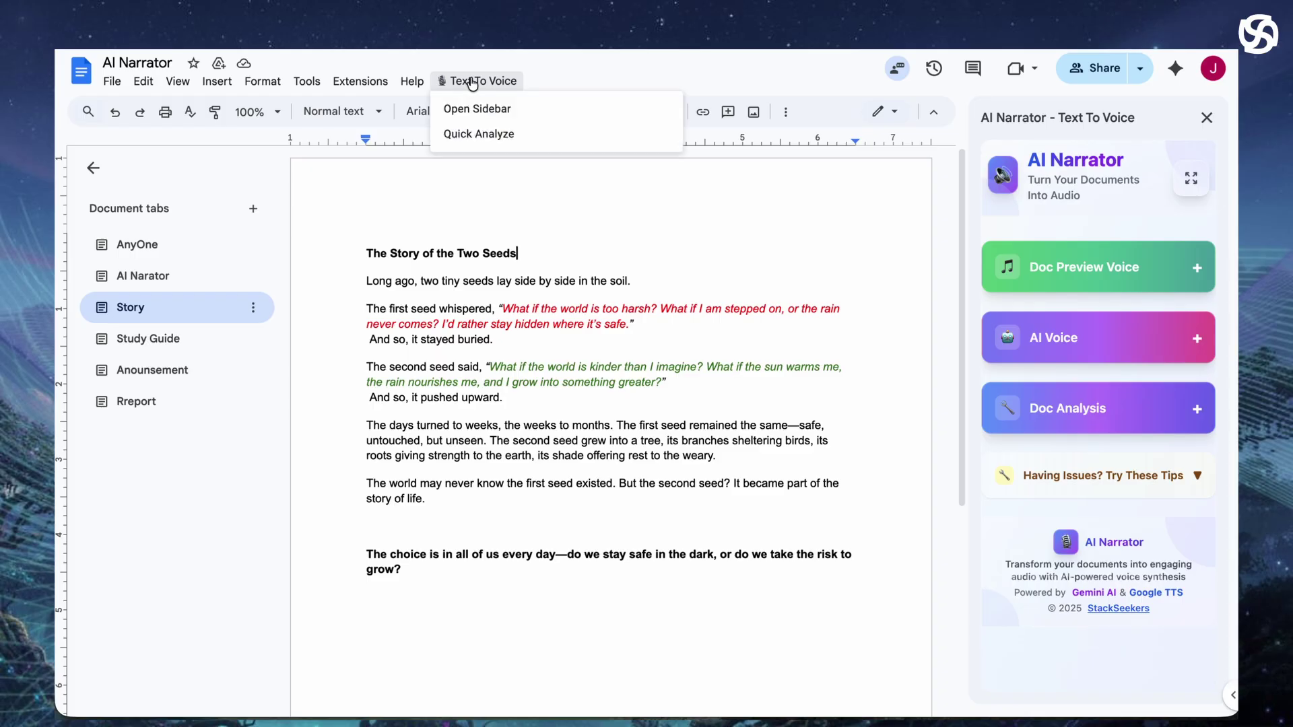
{"action": "left_click", "coordinate": [483, 84]}
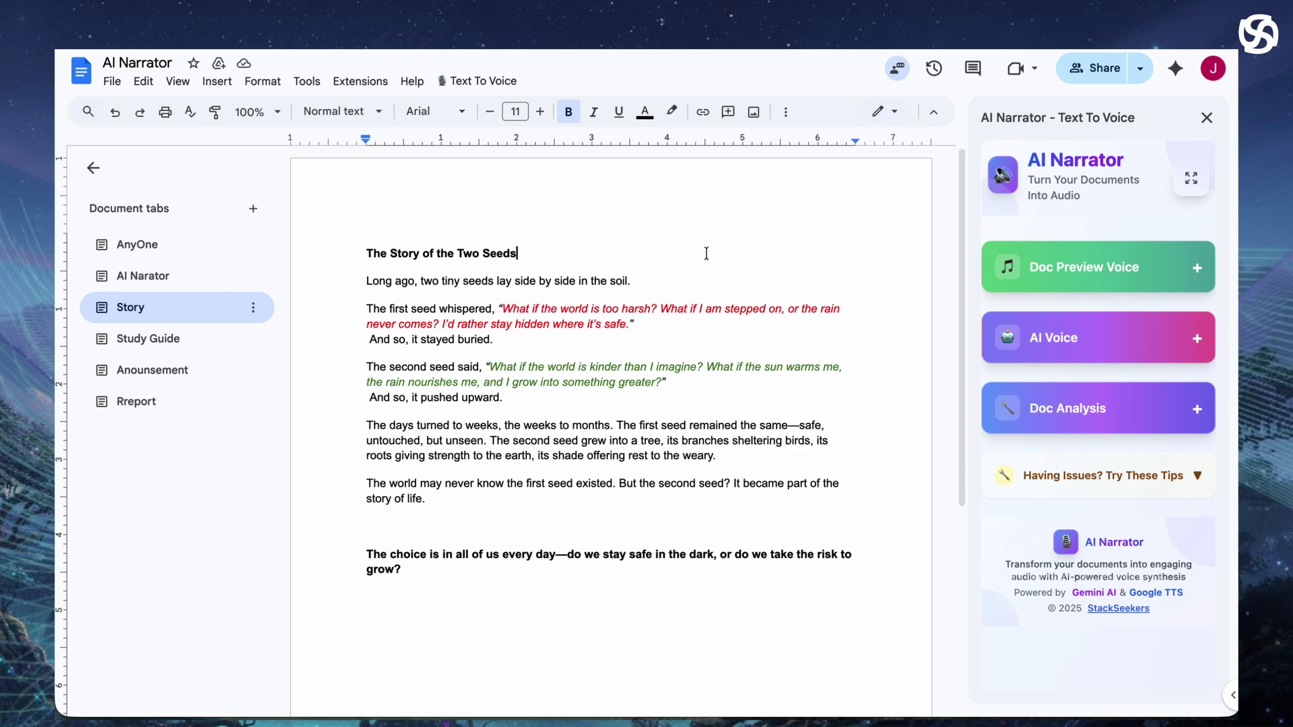
{"action": "left_click", "coordinate": [502, 83]}
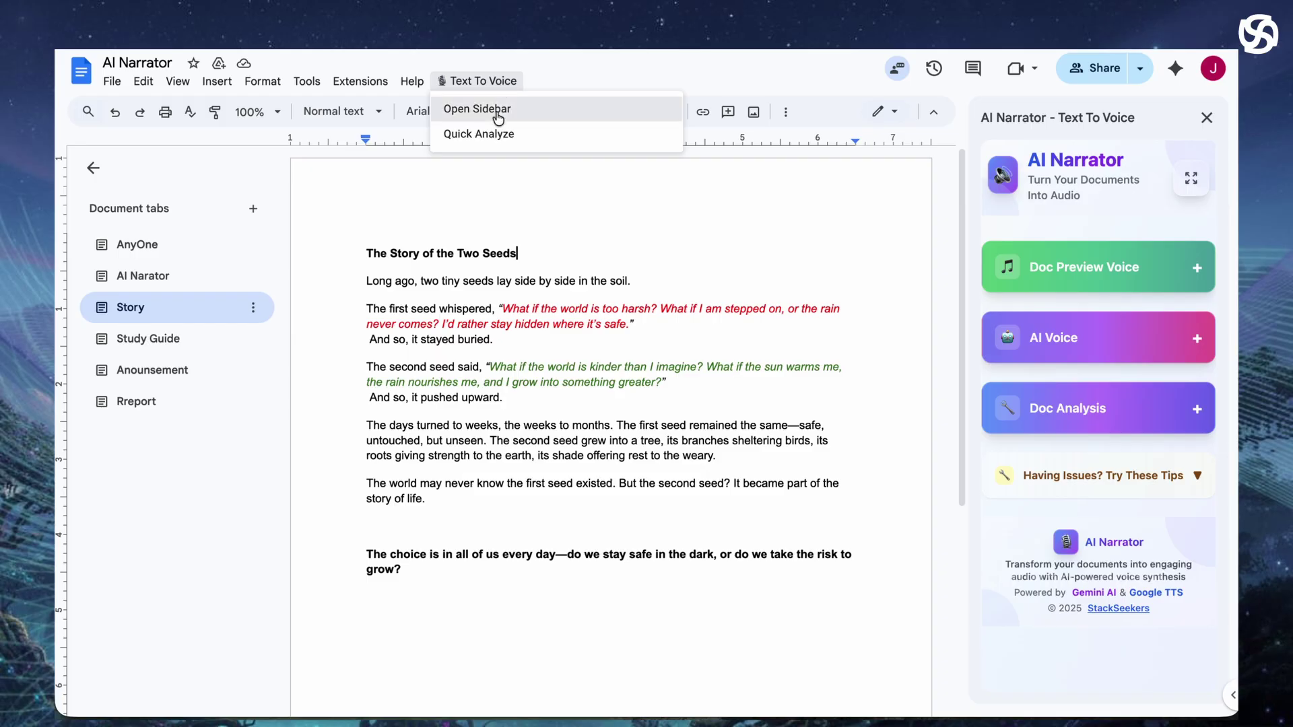
{"action": "left_click", "coordinate": [496, 110]}
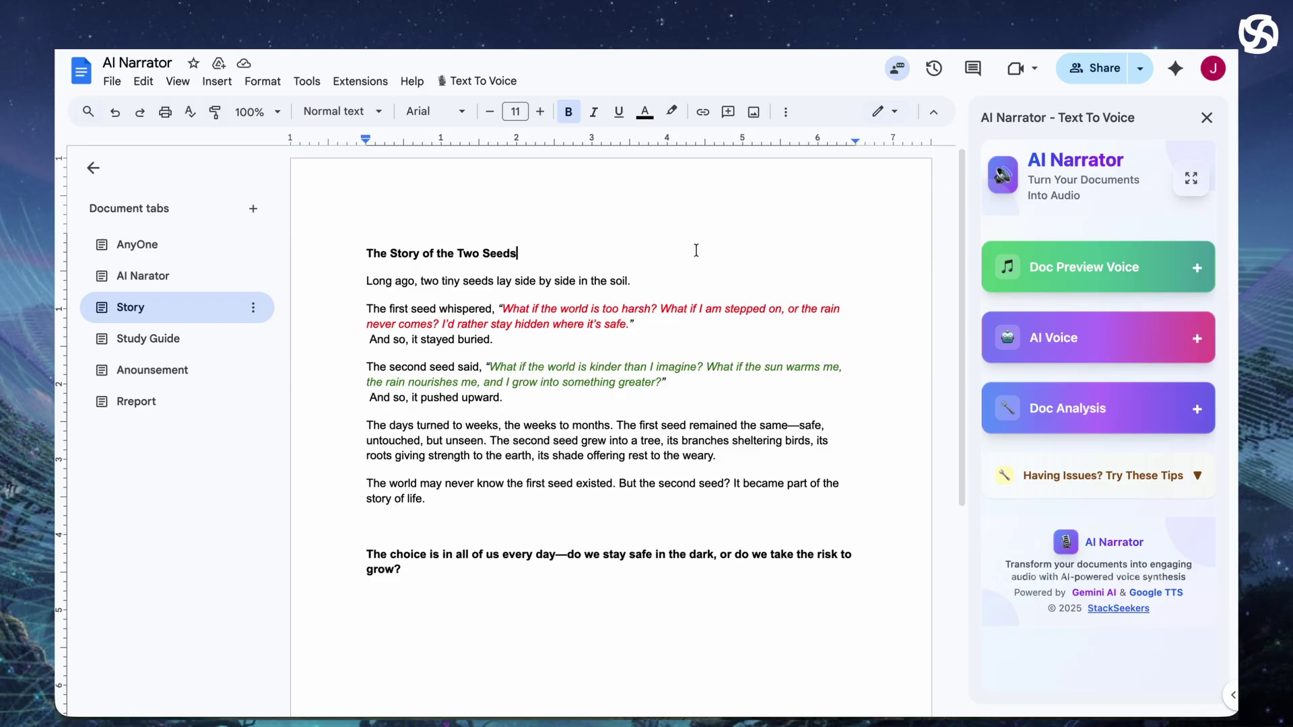
{"action": "key", "text": "ctrl+r"}
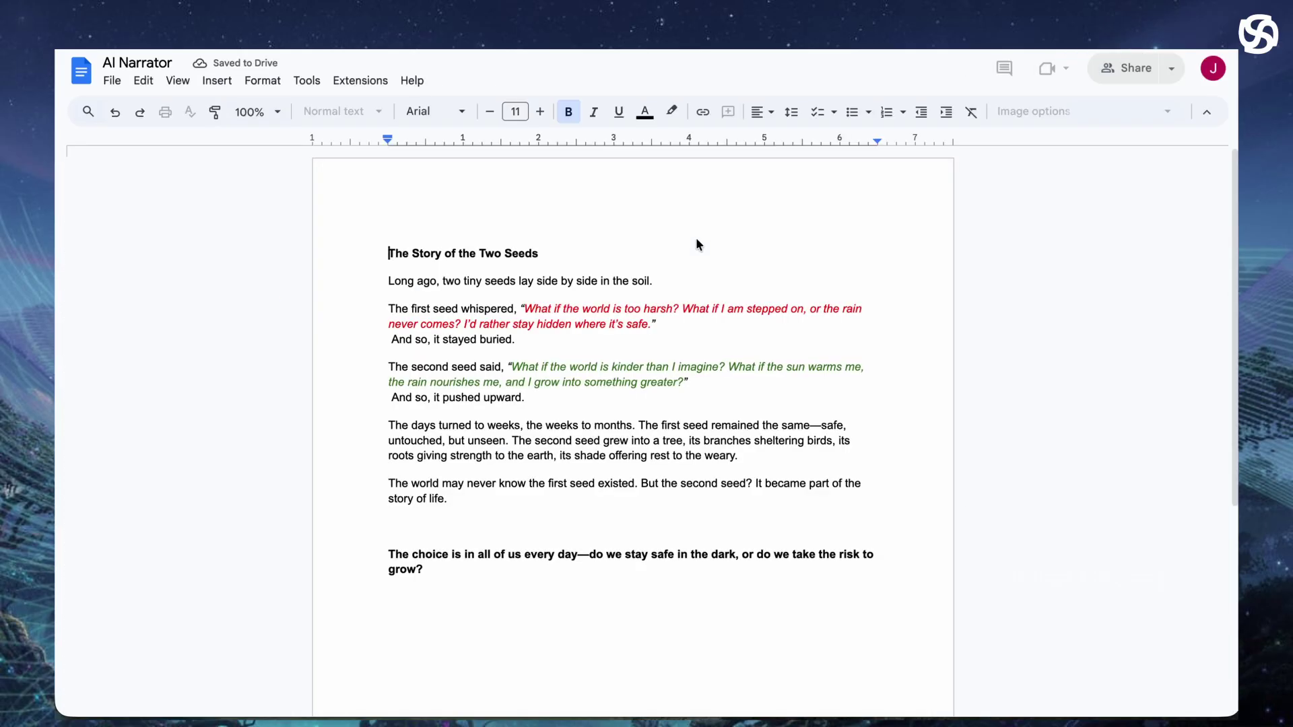